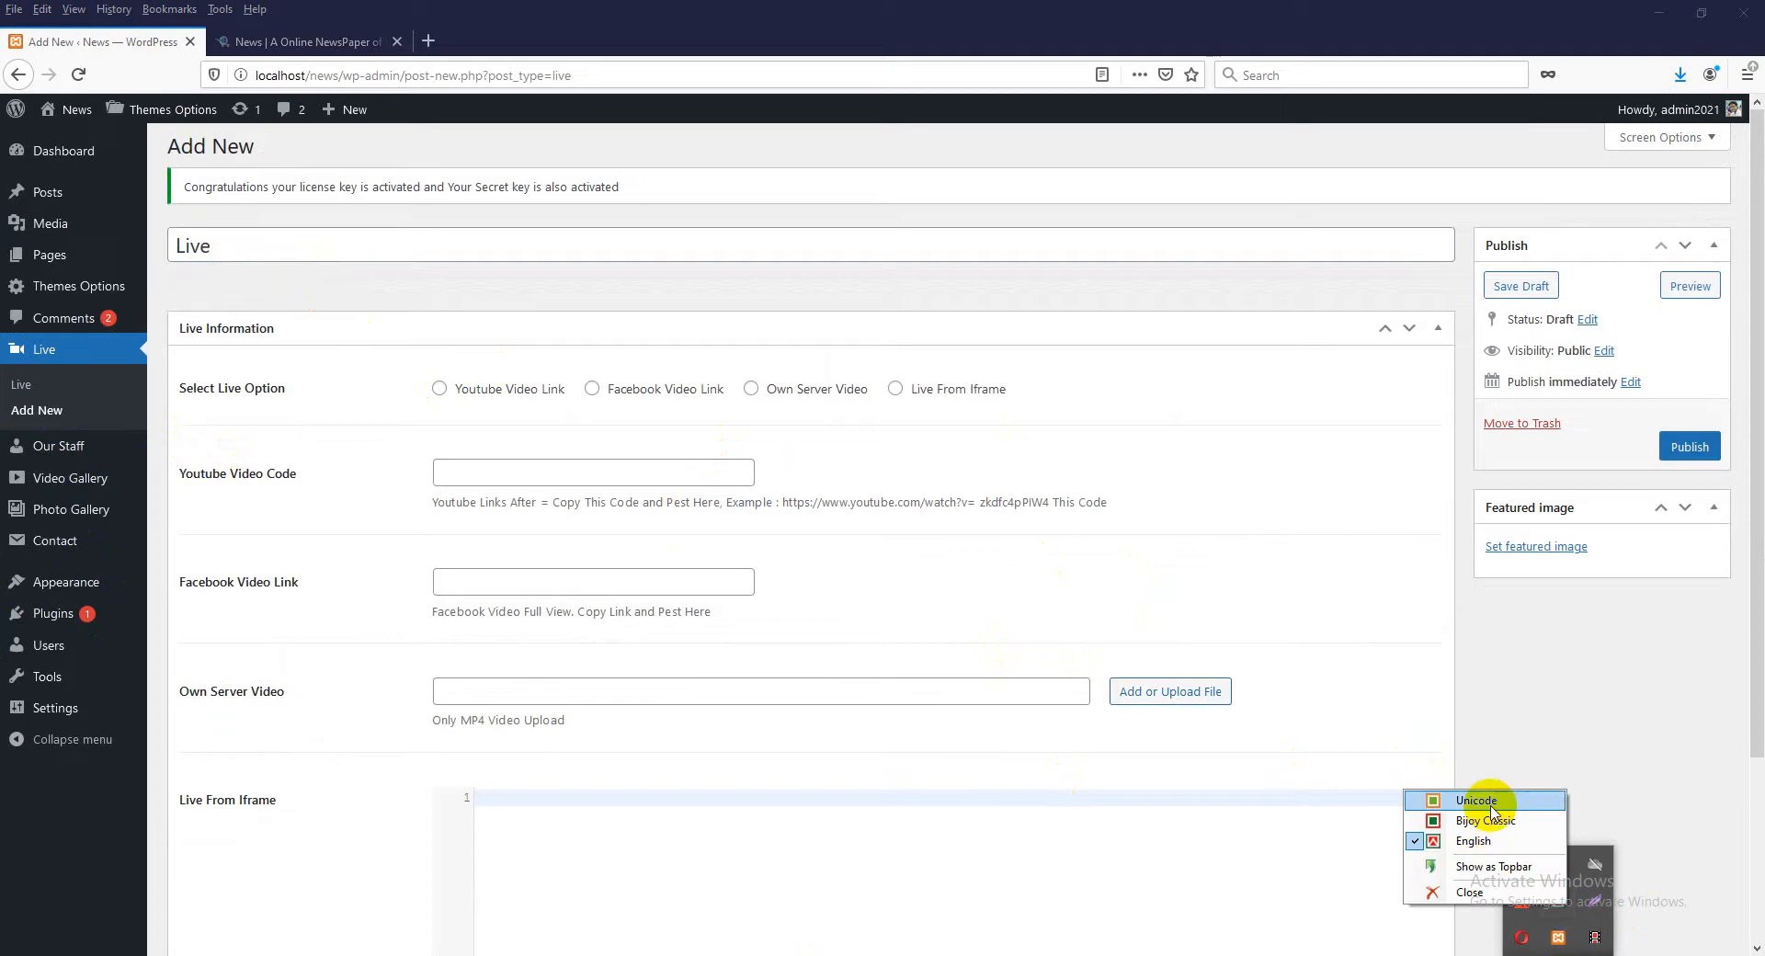
- Replace the live post's title with "ইউটিউভ থেকে লাইভ" using the Unicode Bangla keyboard mode, and return the keyboard to English
click(1476, 801)
double_click(257, 254)
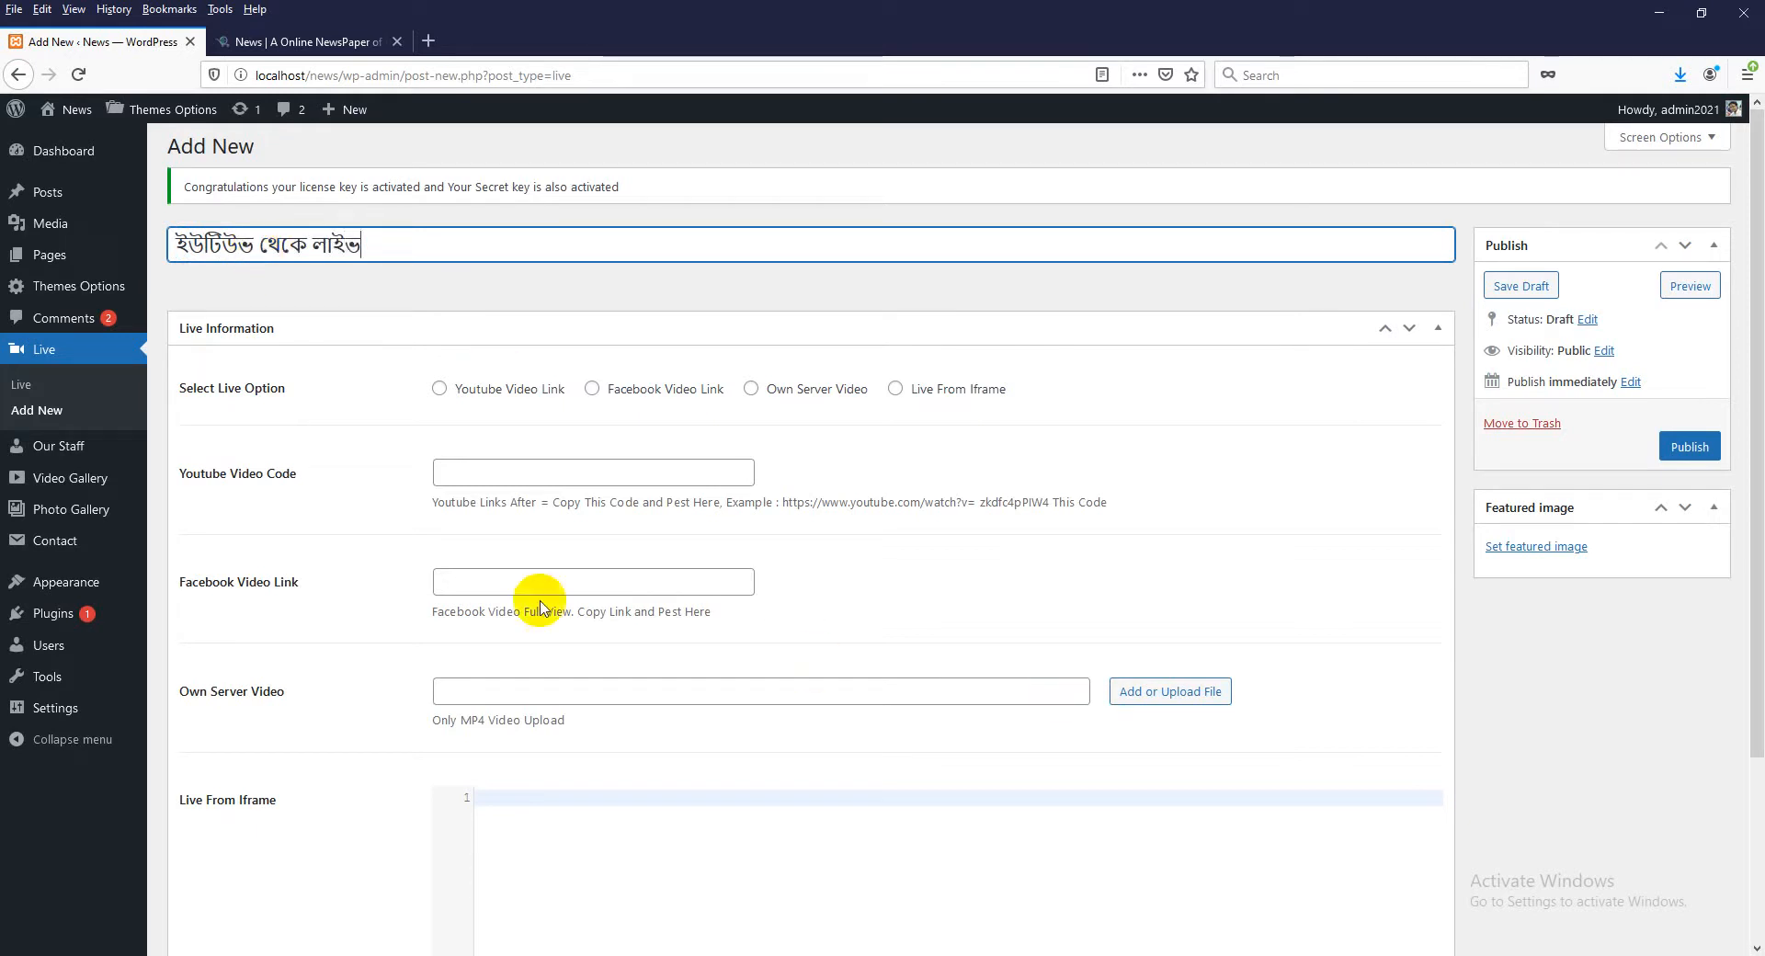
click(1564, 955)
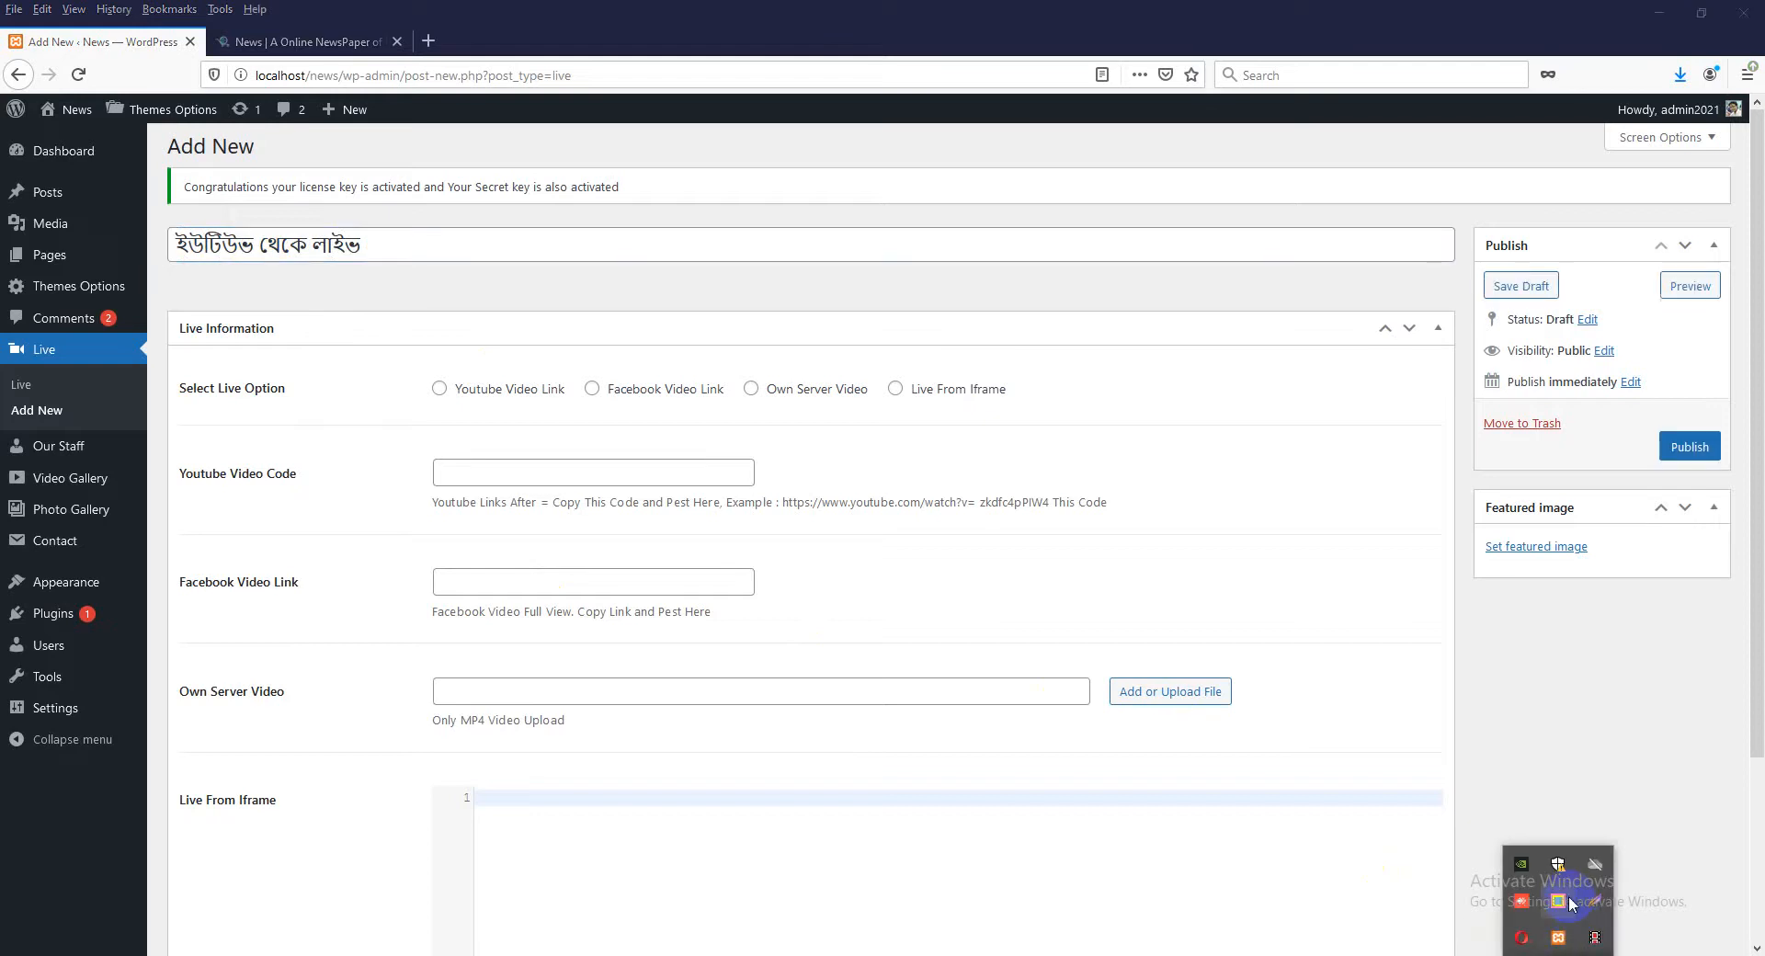
right_click(1569, 902)
click(1497, 836)
- Open youtube.com in a new browser tab
click(428, 41)
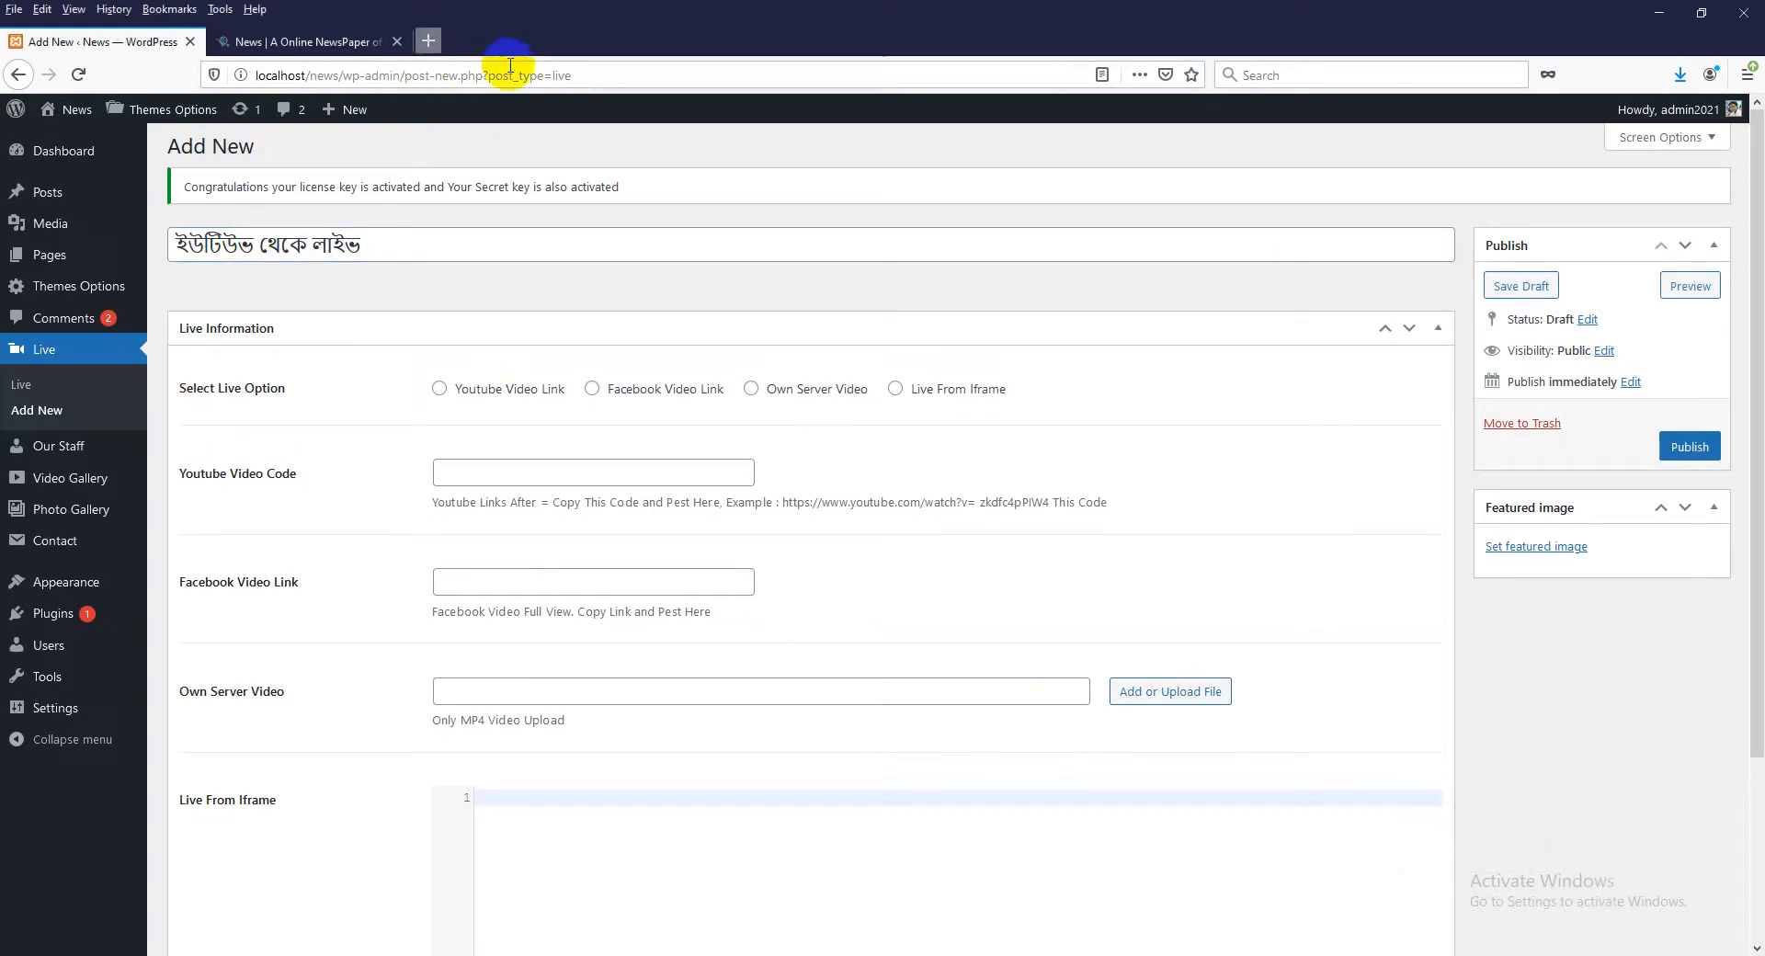
text(youtube.com)
key(Return)
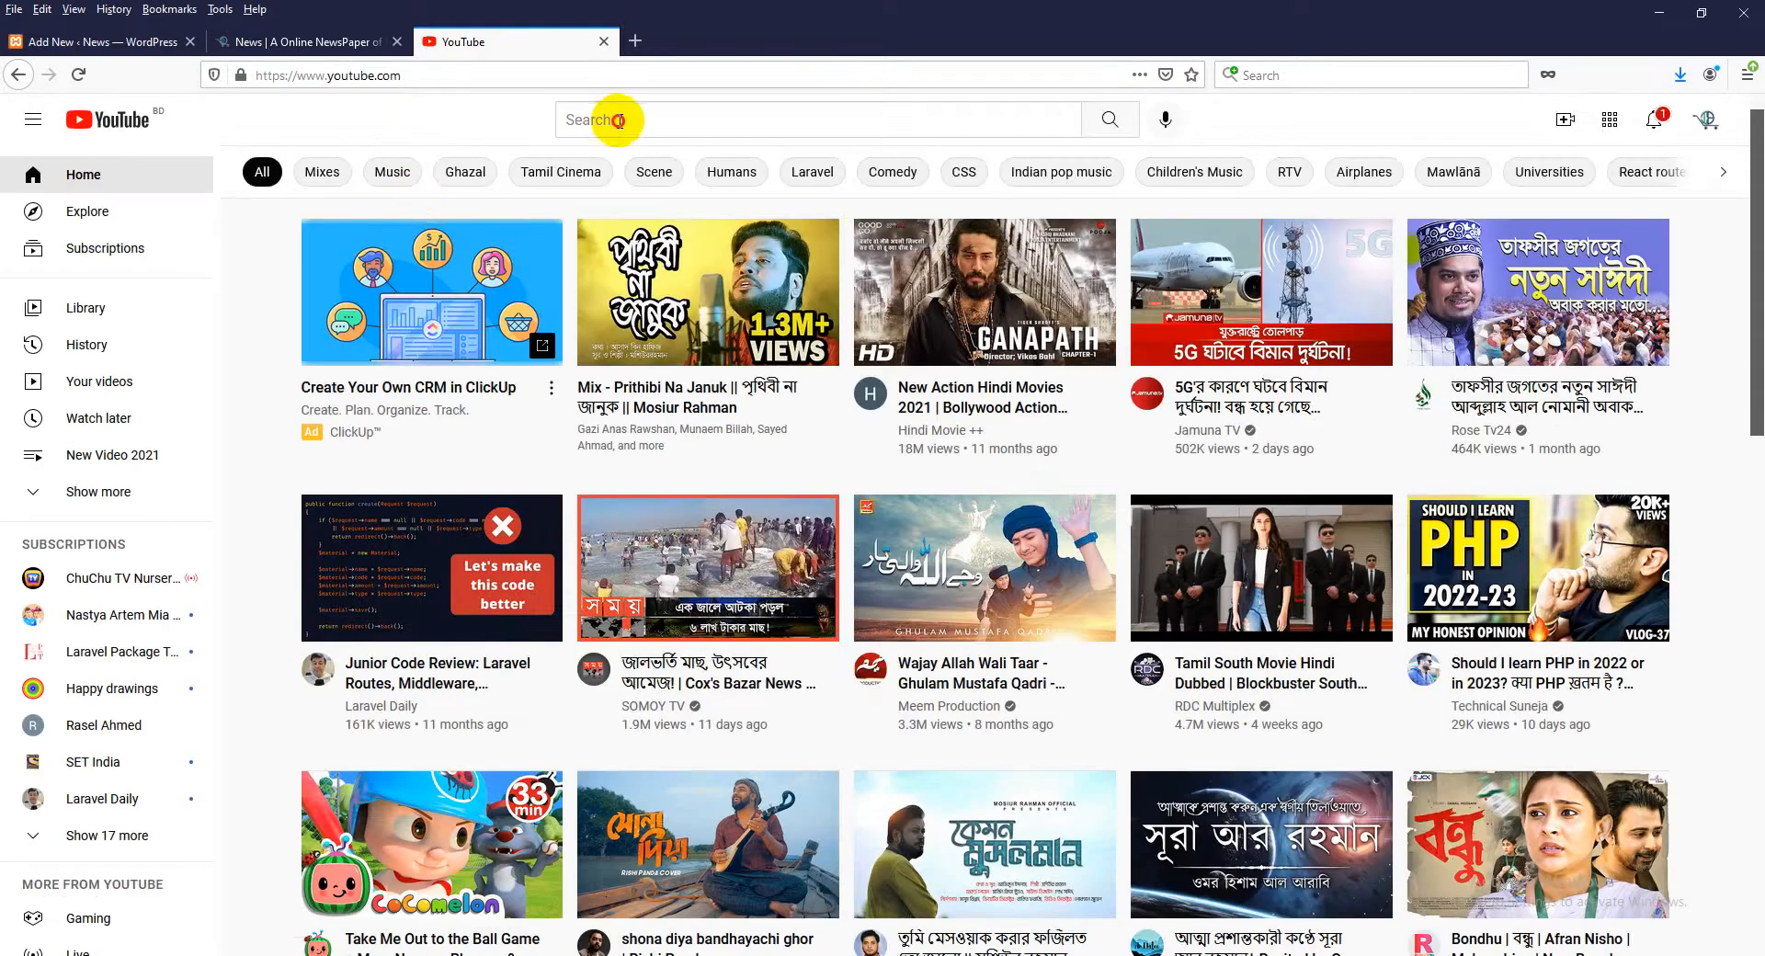
- Search YouTube for "live tv bd" and open the SOMOY TV LIVE stream
click(618, 119)
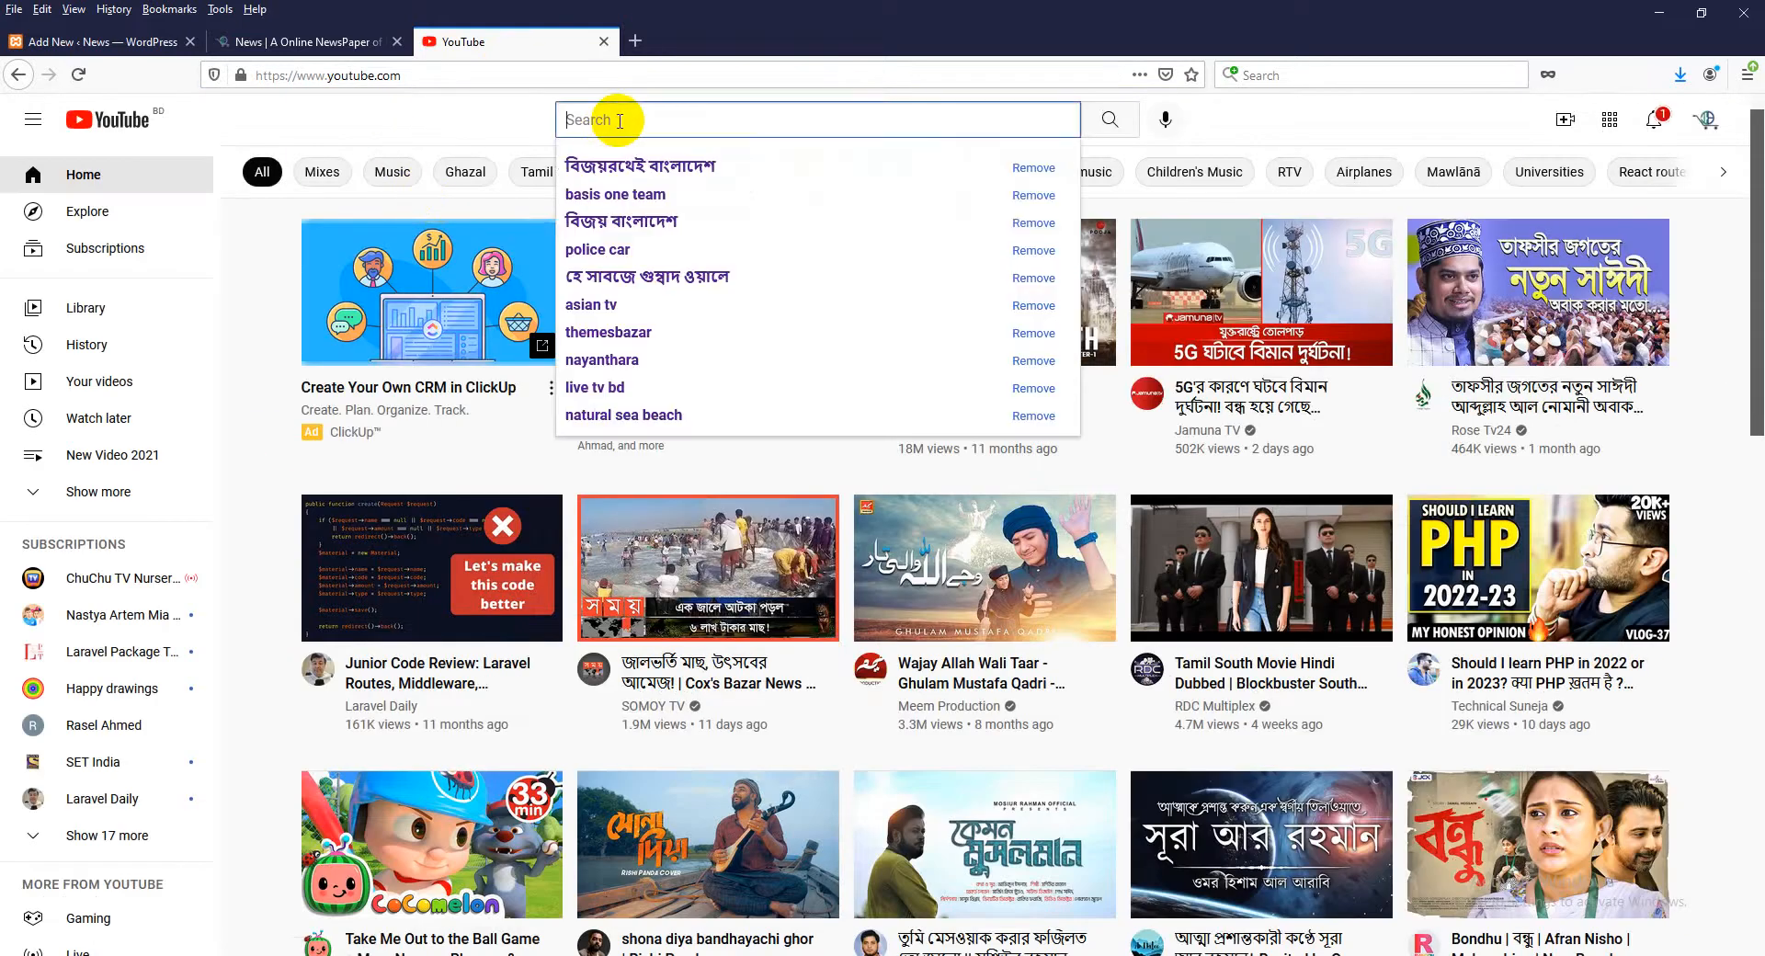
text(lki)
key(BackSpace)
key(BackSpace)
key(BackSpace)
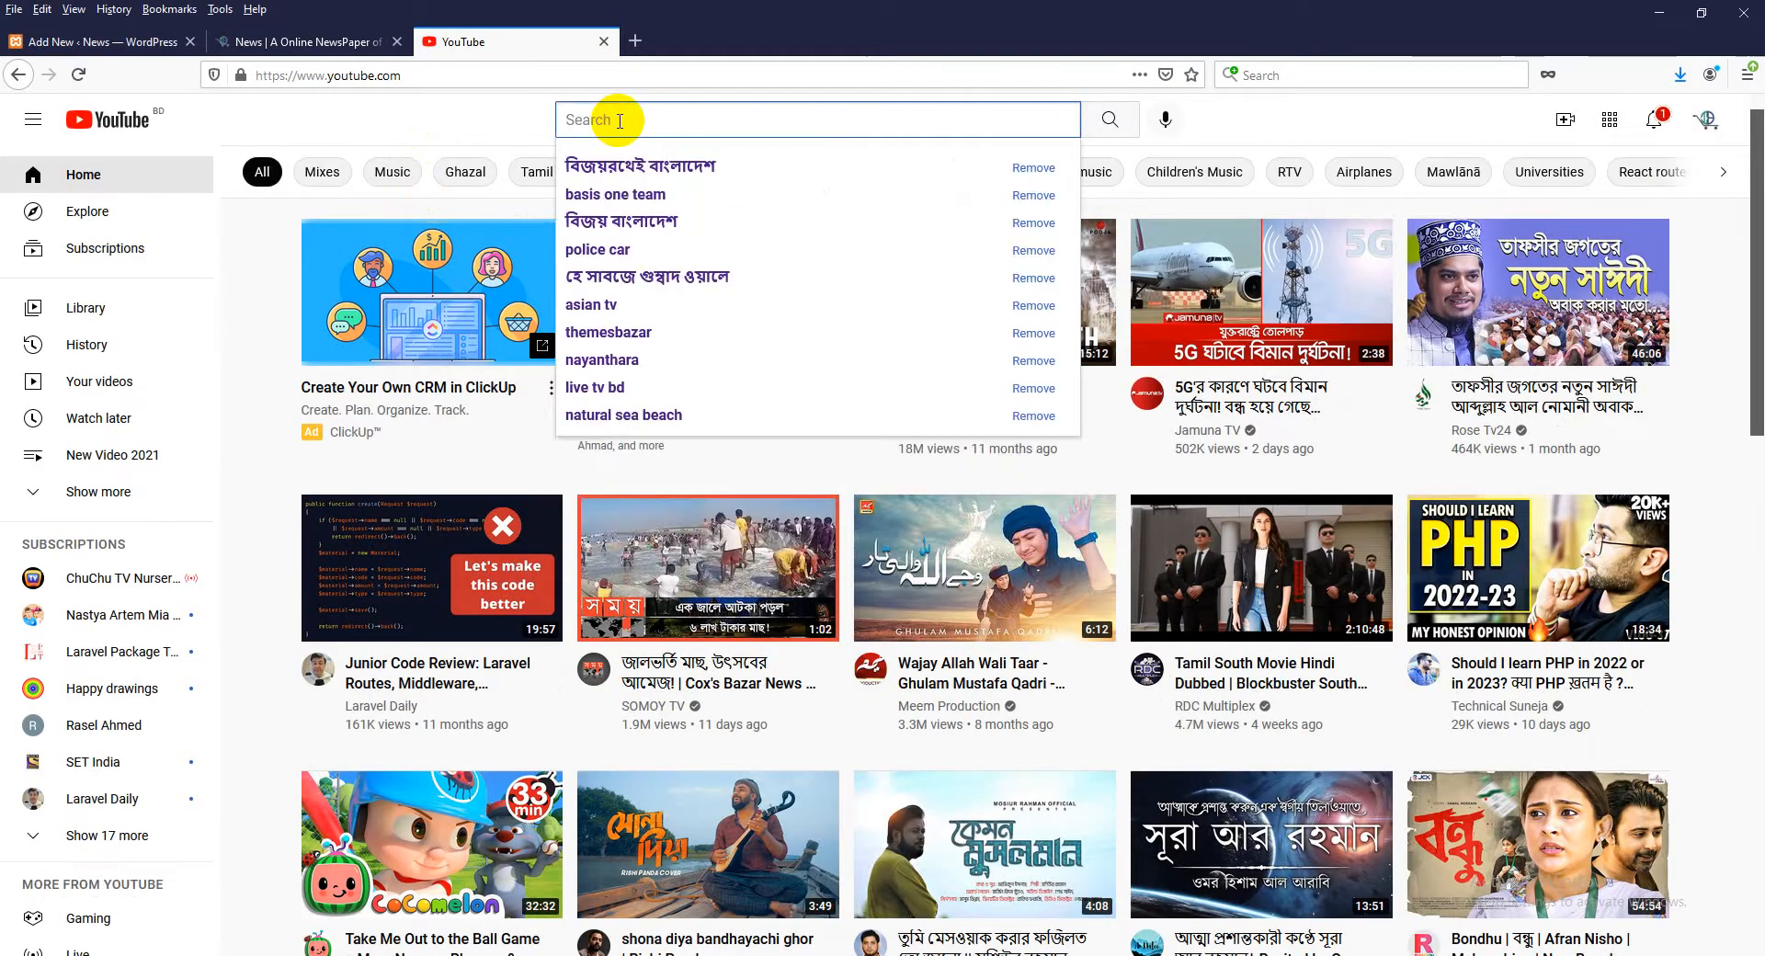
text(l)
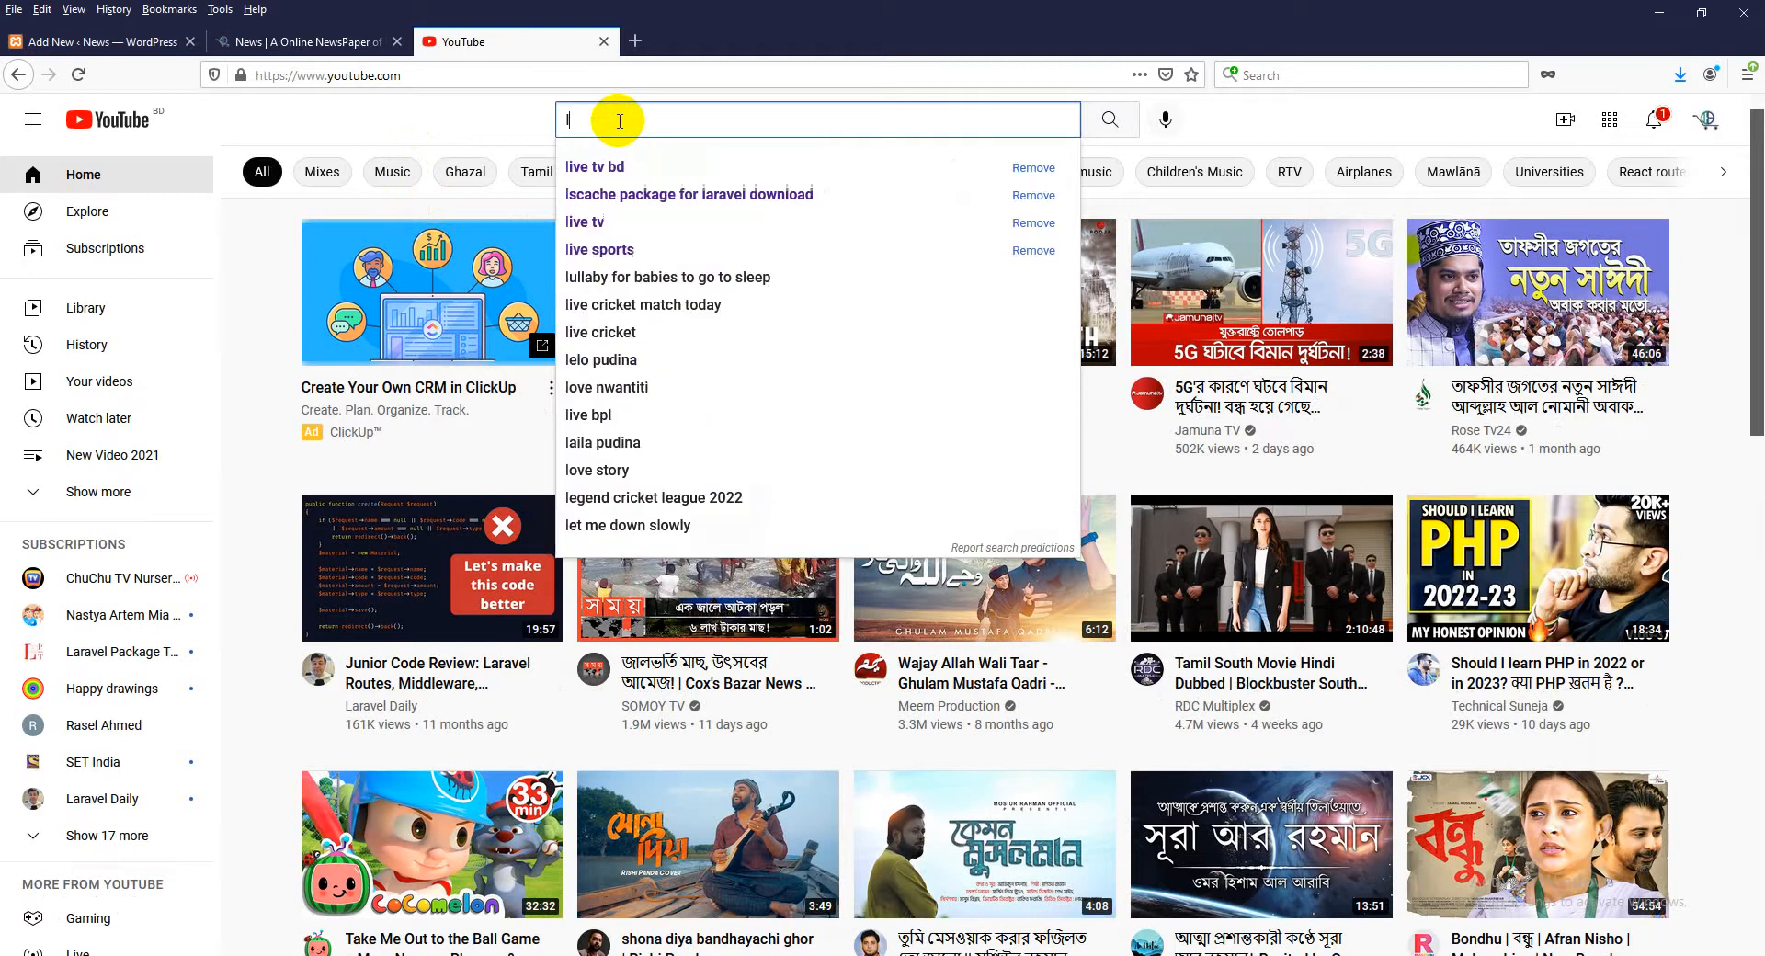
text(ive tv bd)
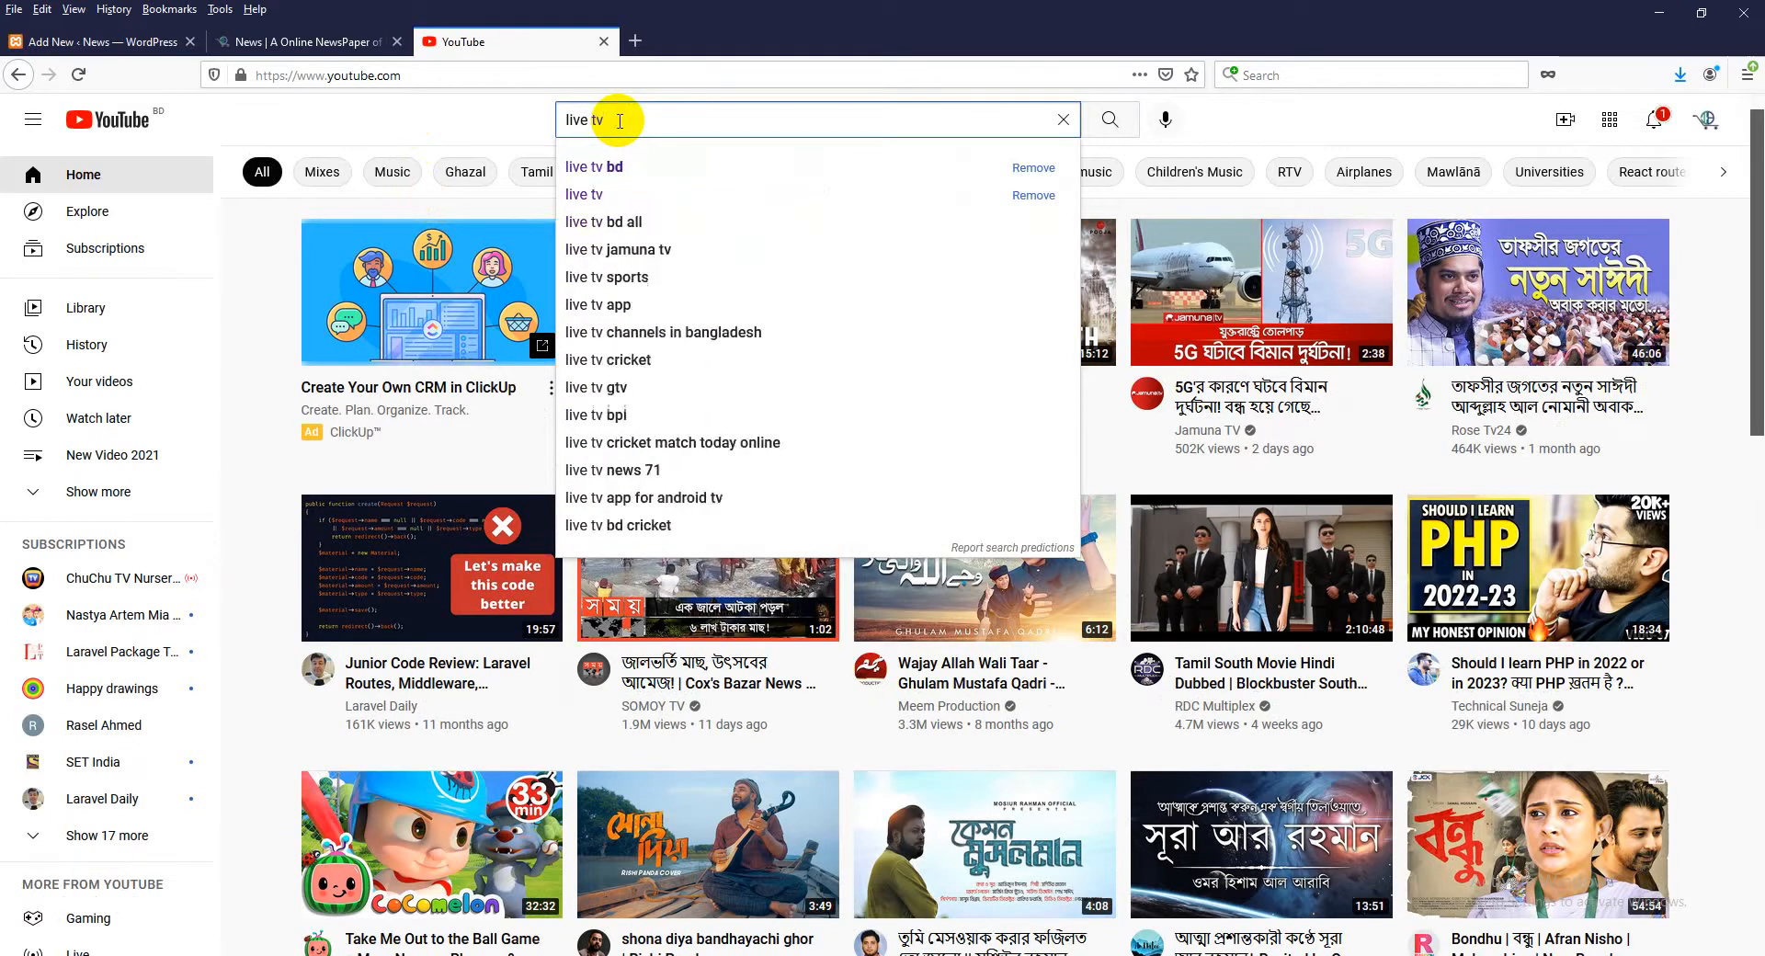
key(Return)
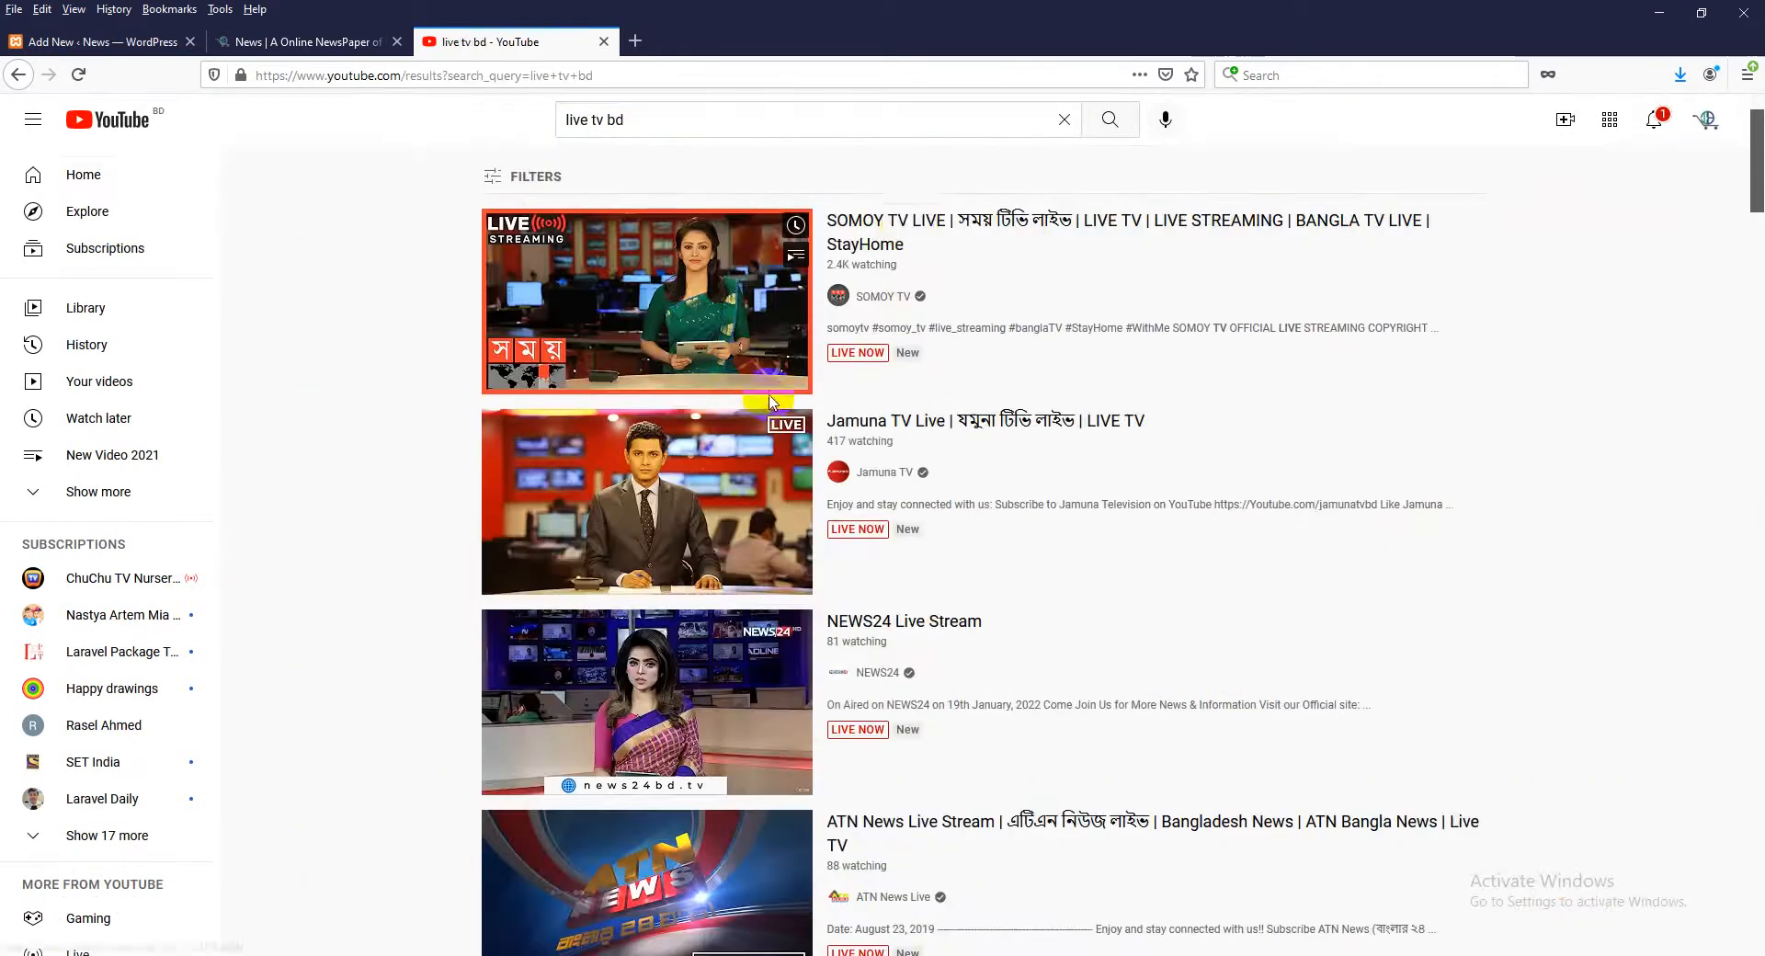
click(898, 223)
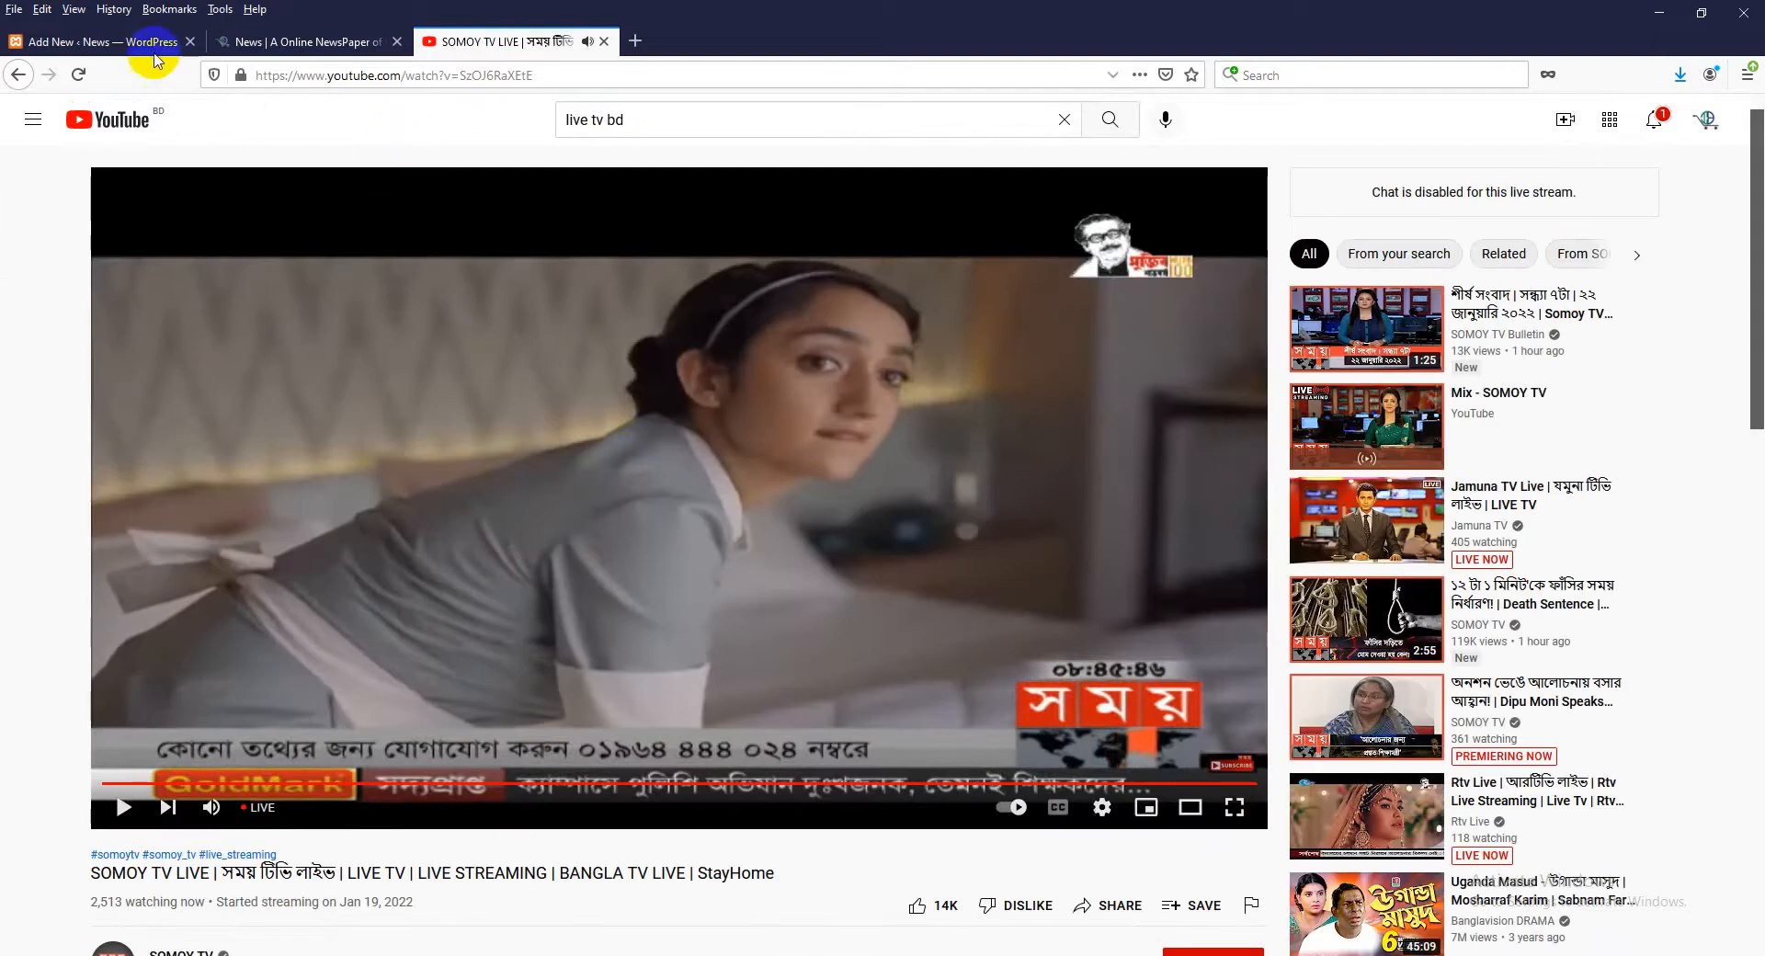
- Set the post's live option to Youtube Video Link and fill Youtube Video Code with SzOJ6RaXEtE, copied from the SOMOY TV stream's URL
click(147, 44)
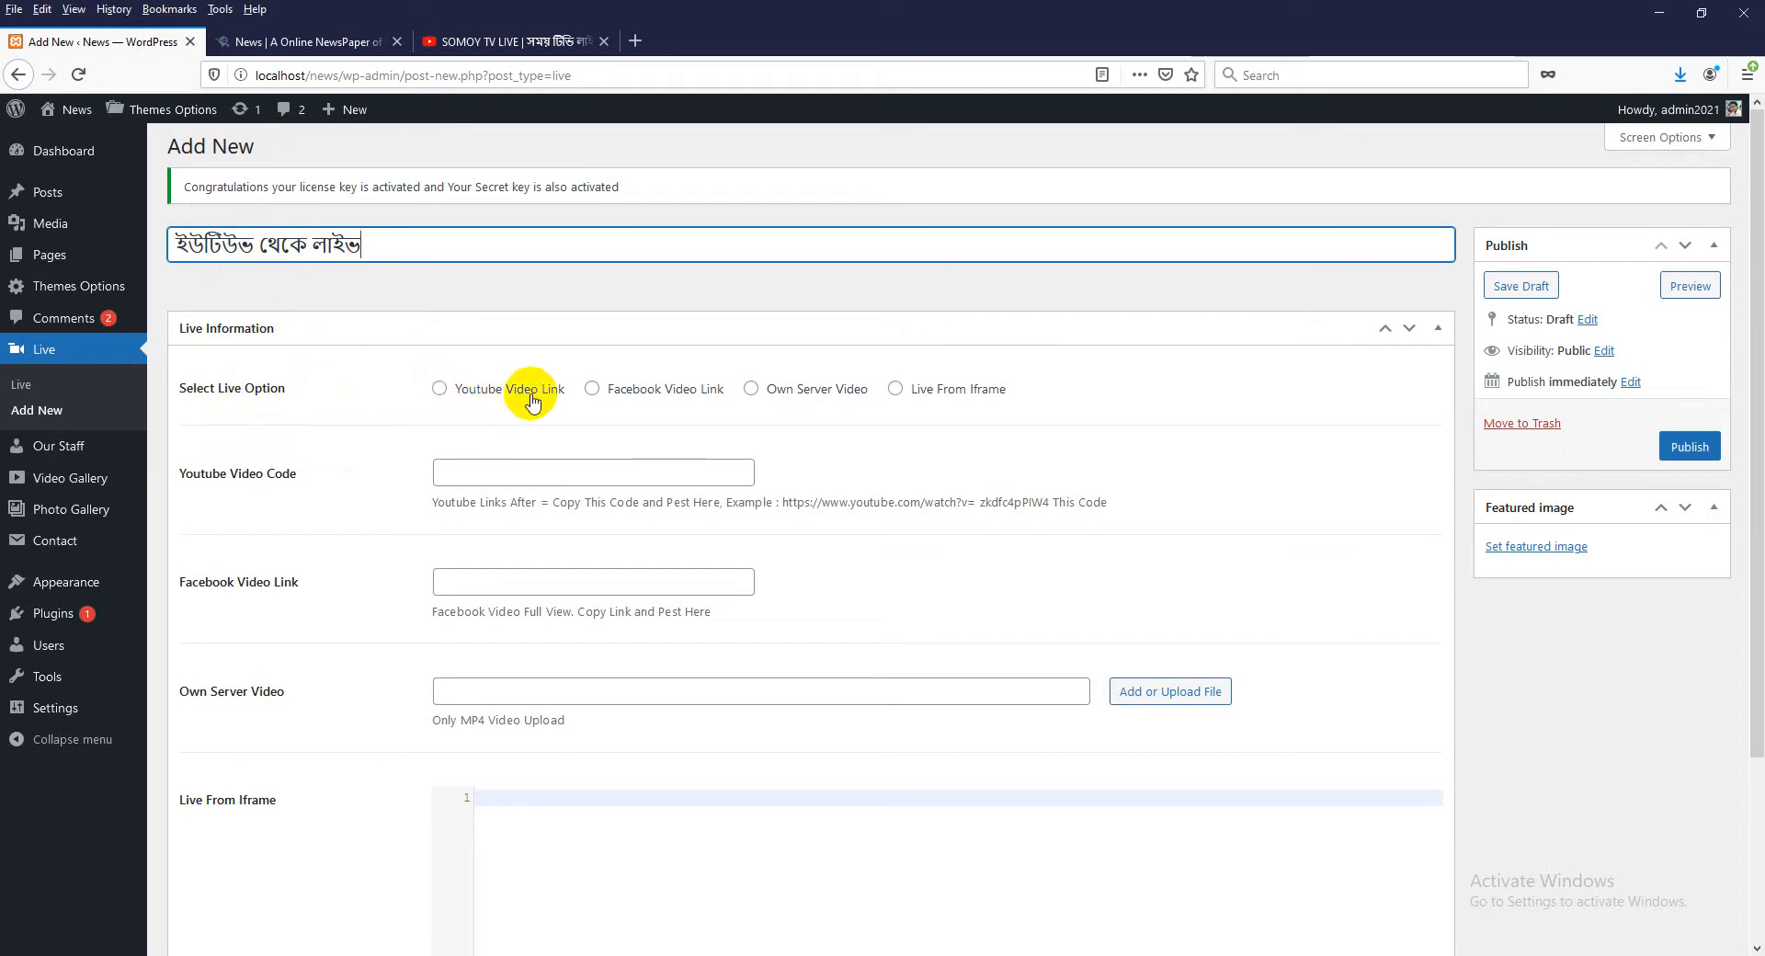
click(446, 396)
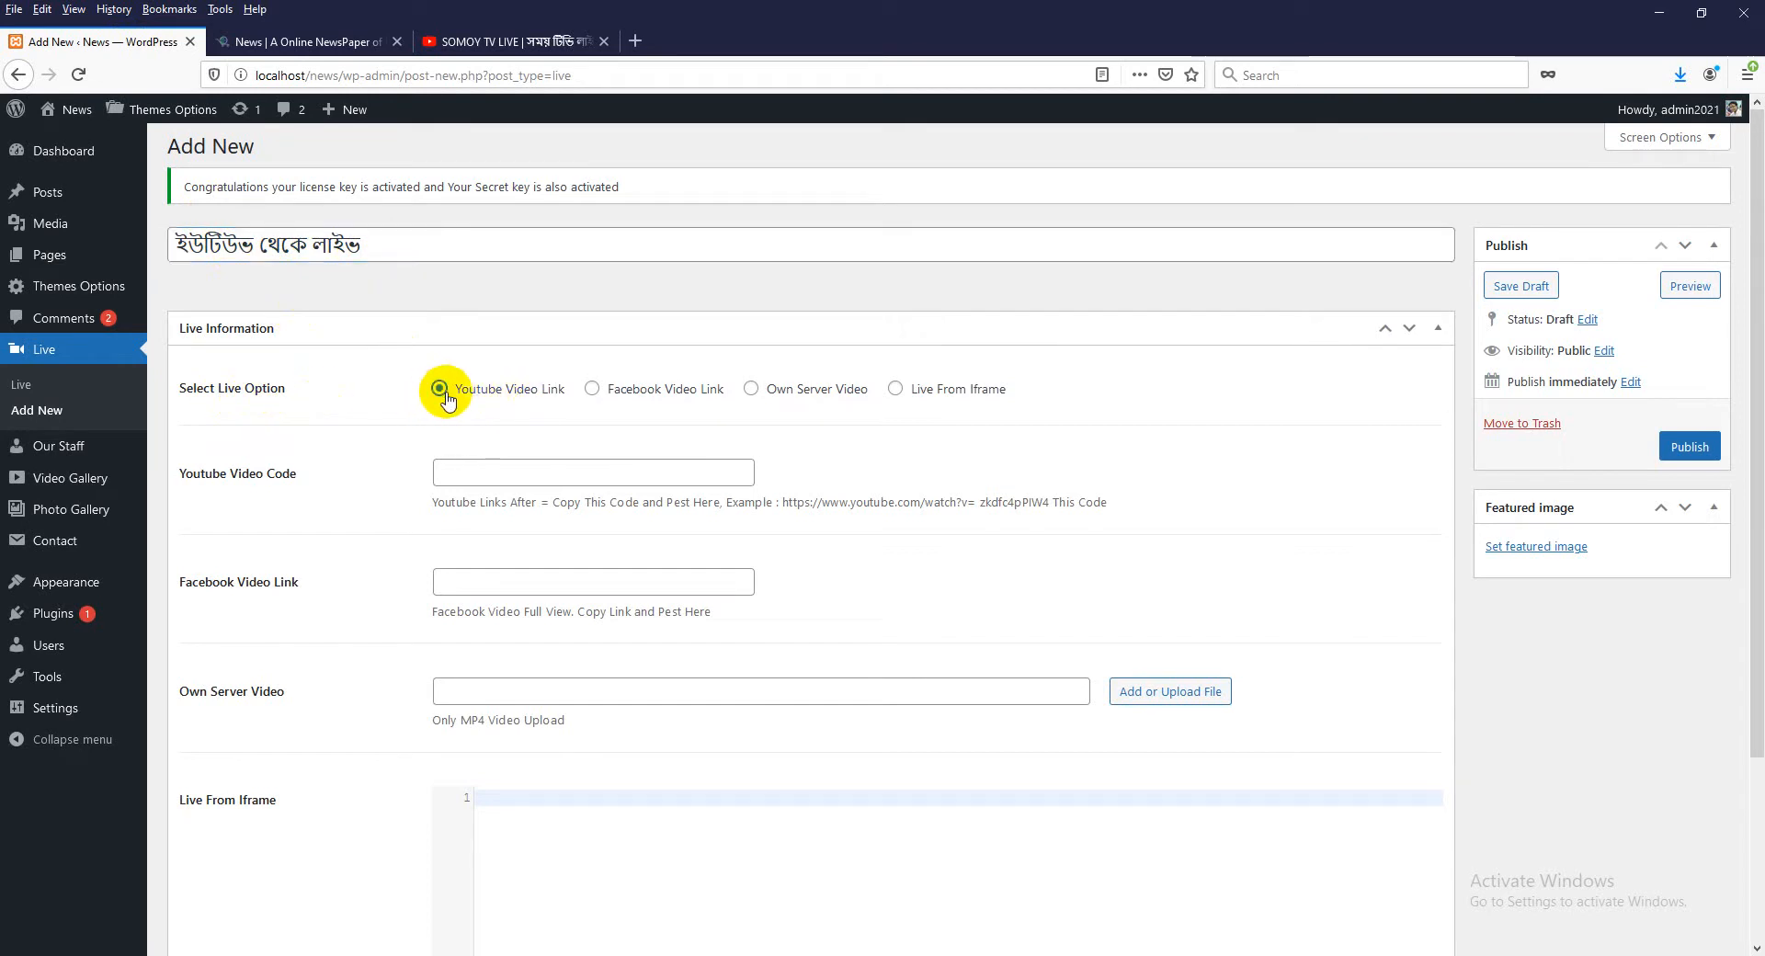
click(504, 42)
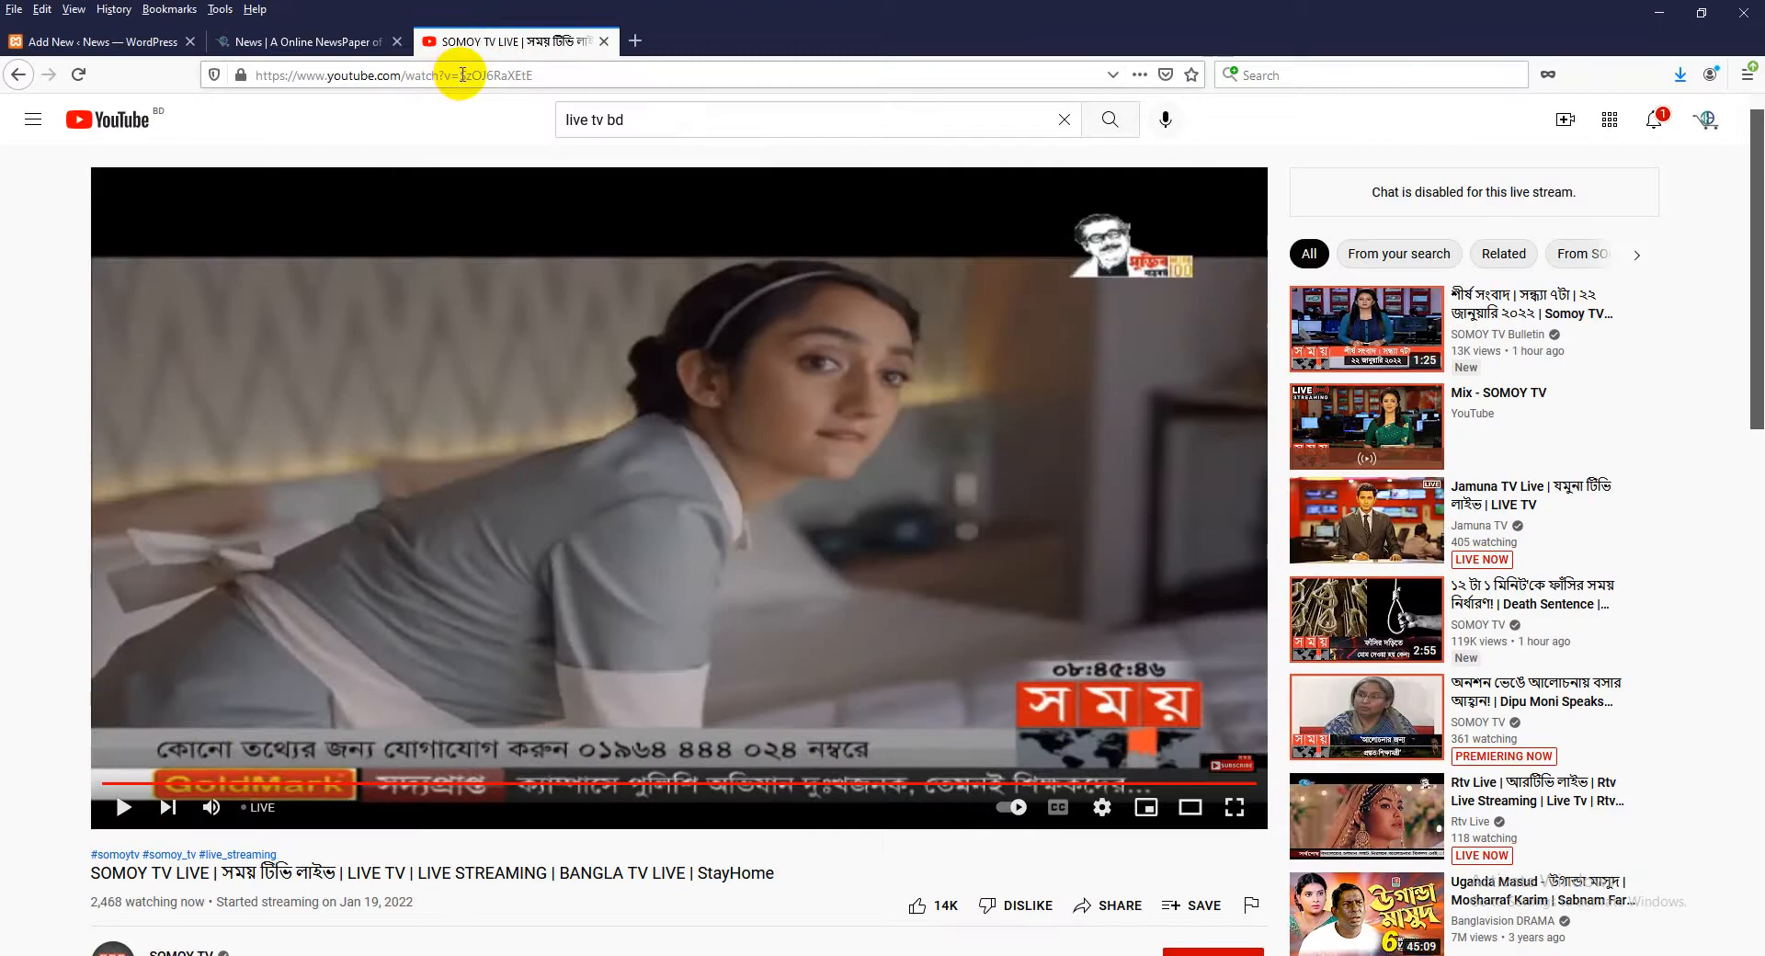
double_click(460, 74)
right_click(521, 75)
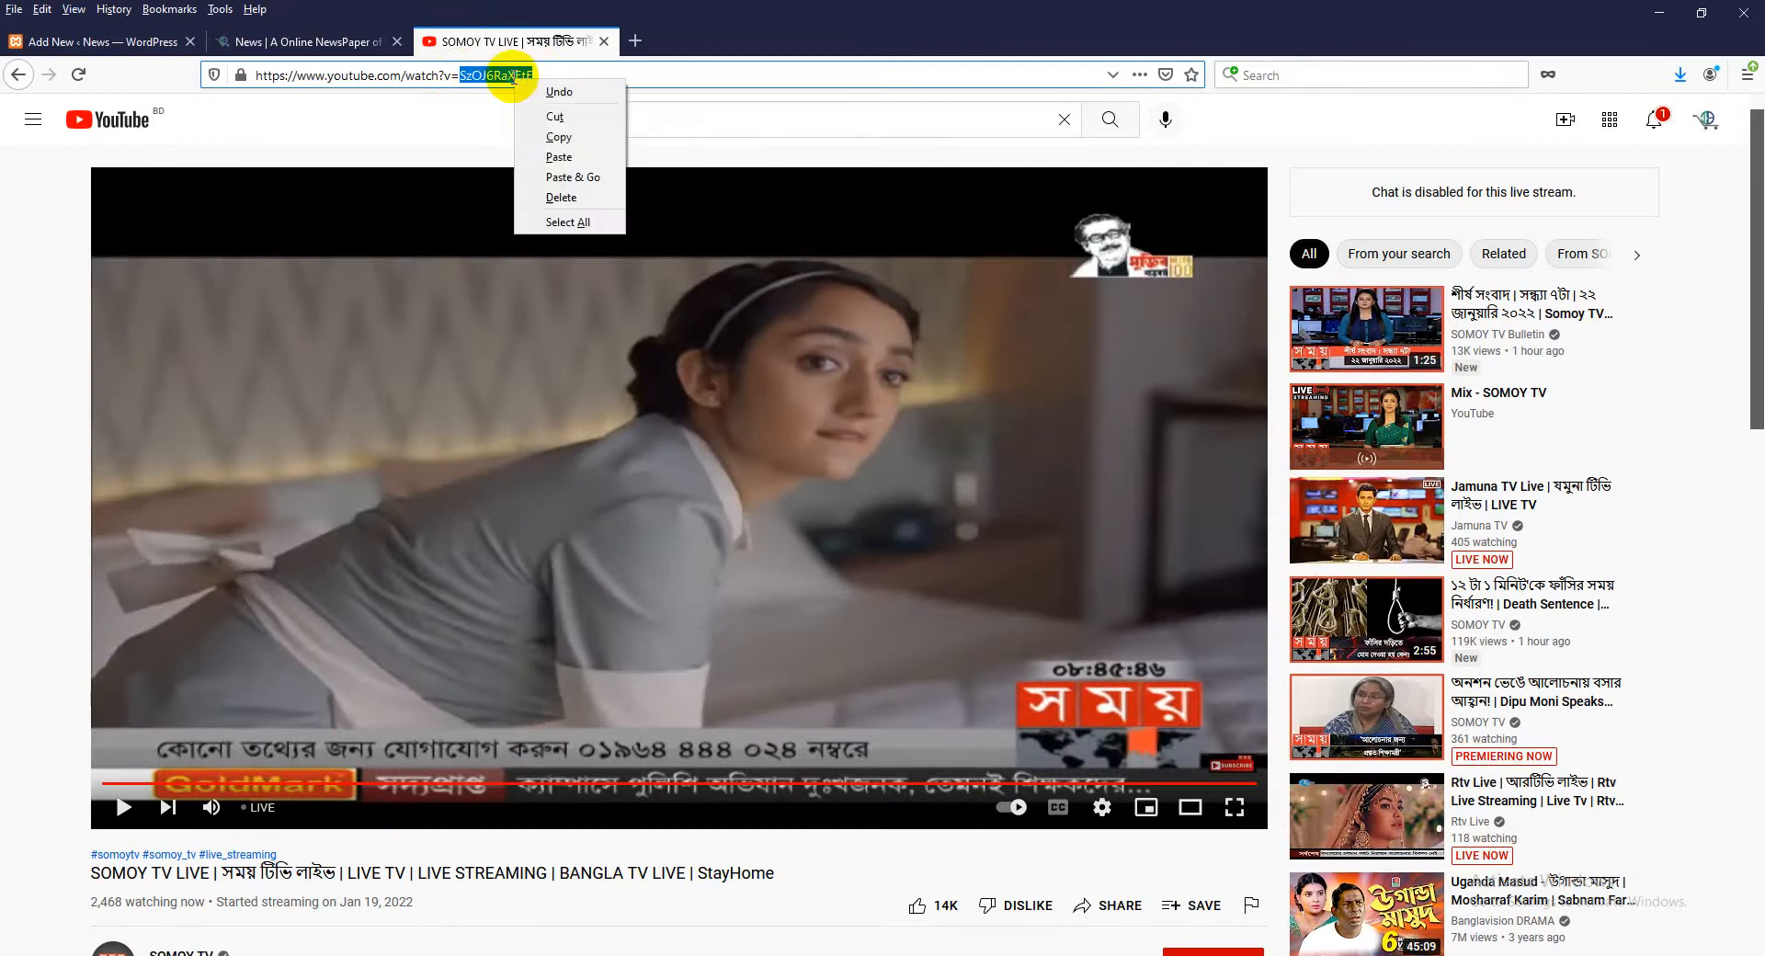
click(551, 129)
click(156, 41)
click(606, 473)
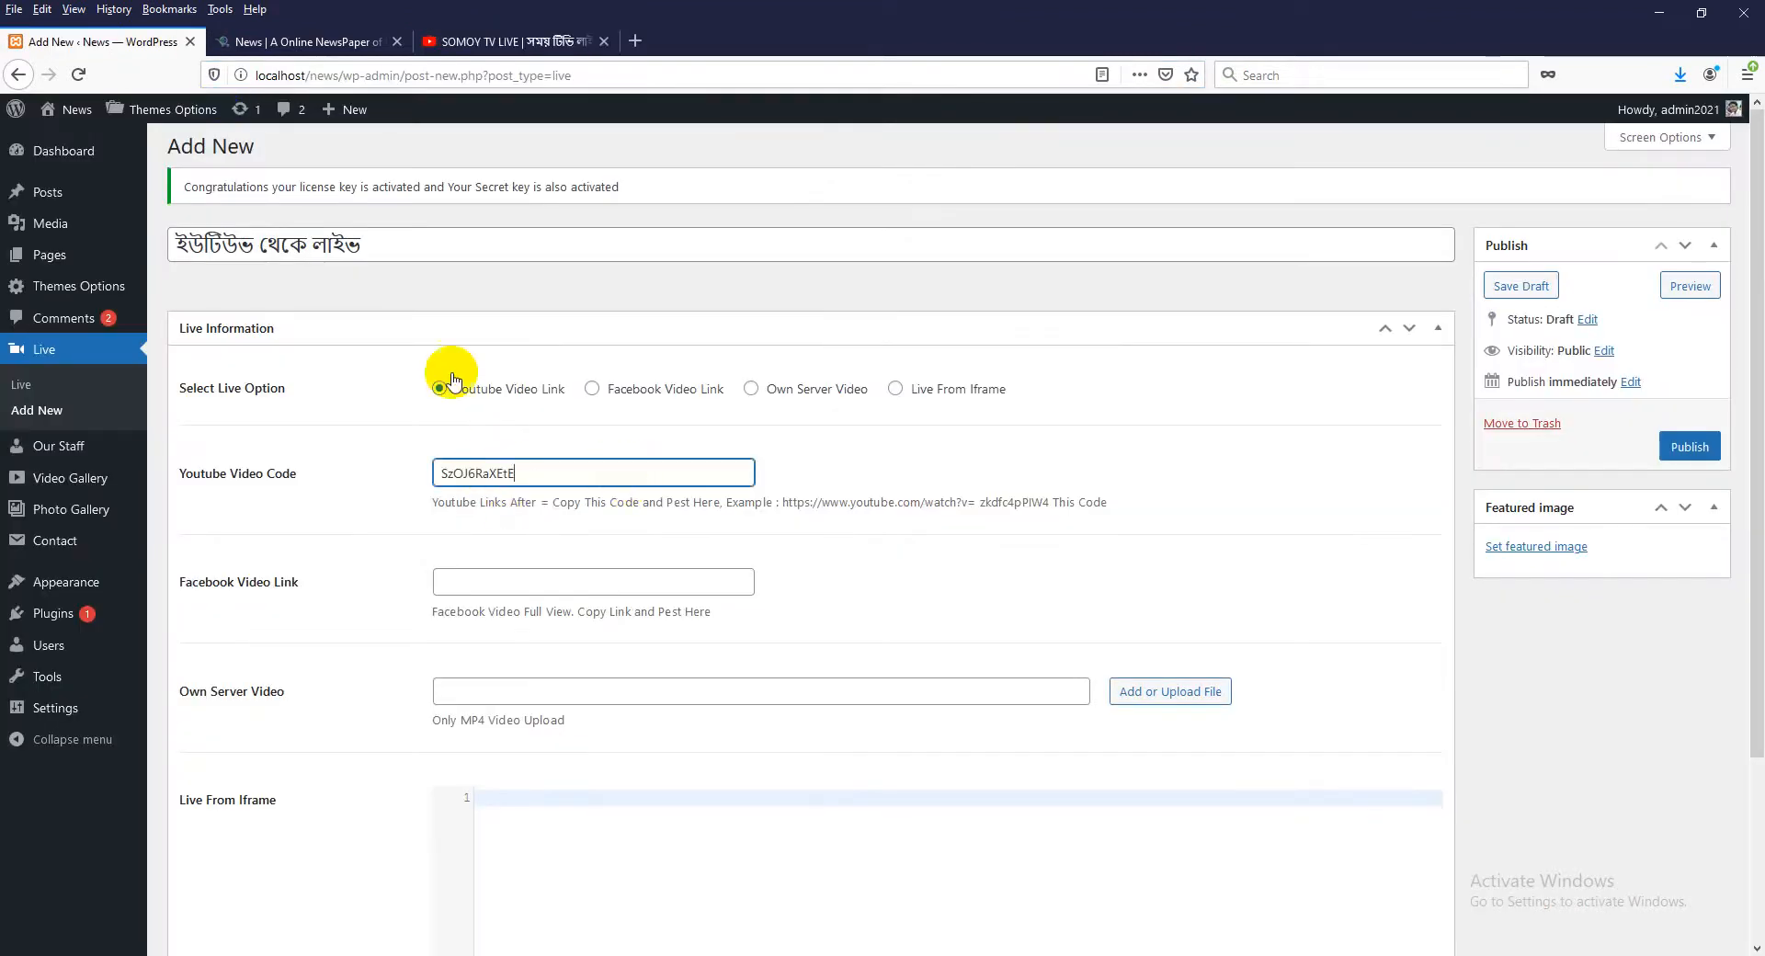
- Publish the YouTube live post
click(331, 258)
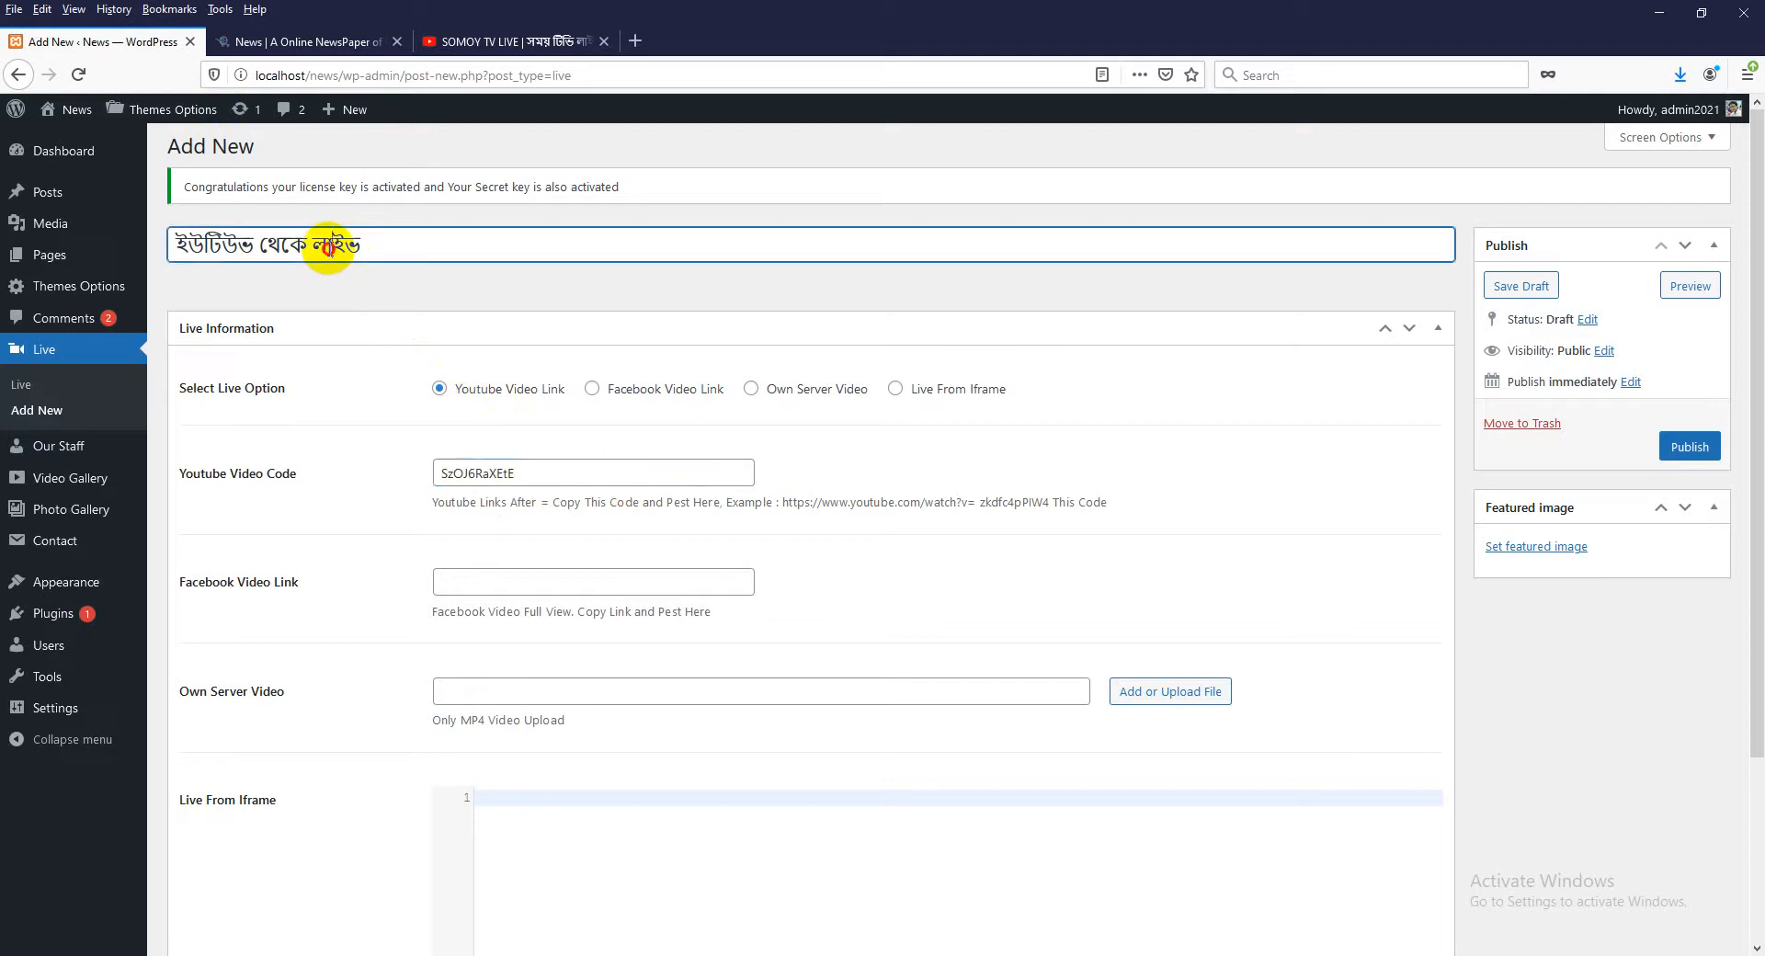
key(ctrl+a)
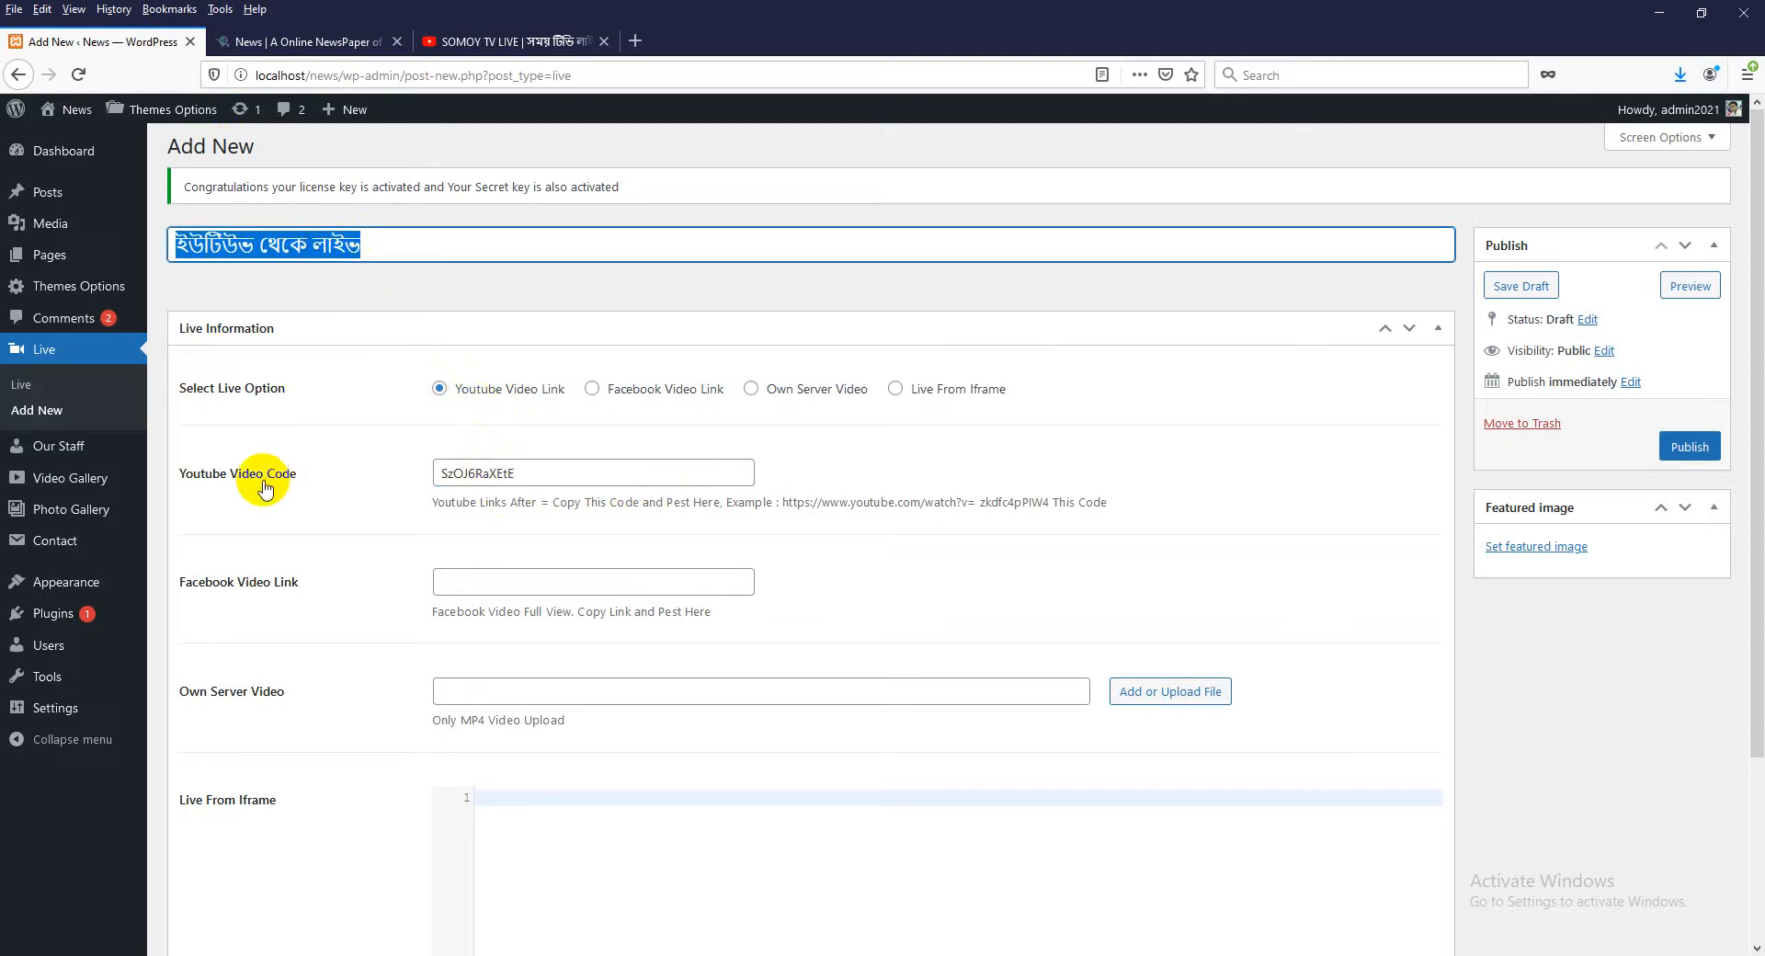
double_click(487, 473)
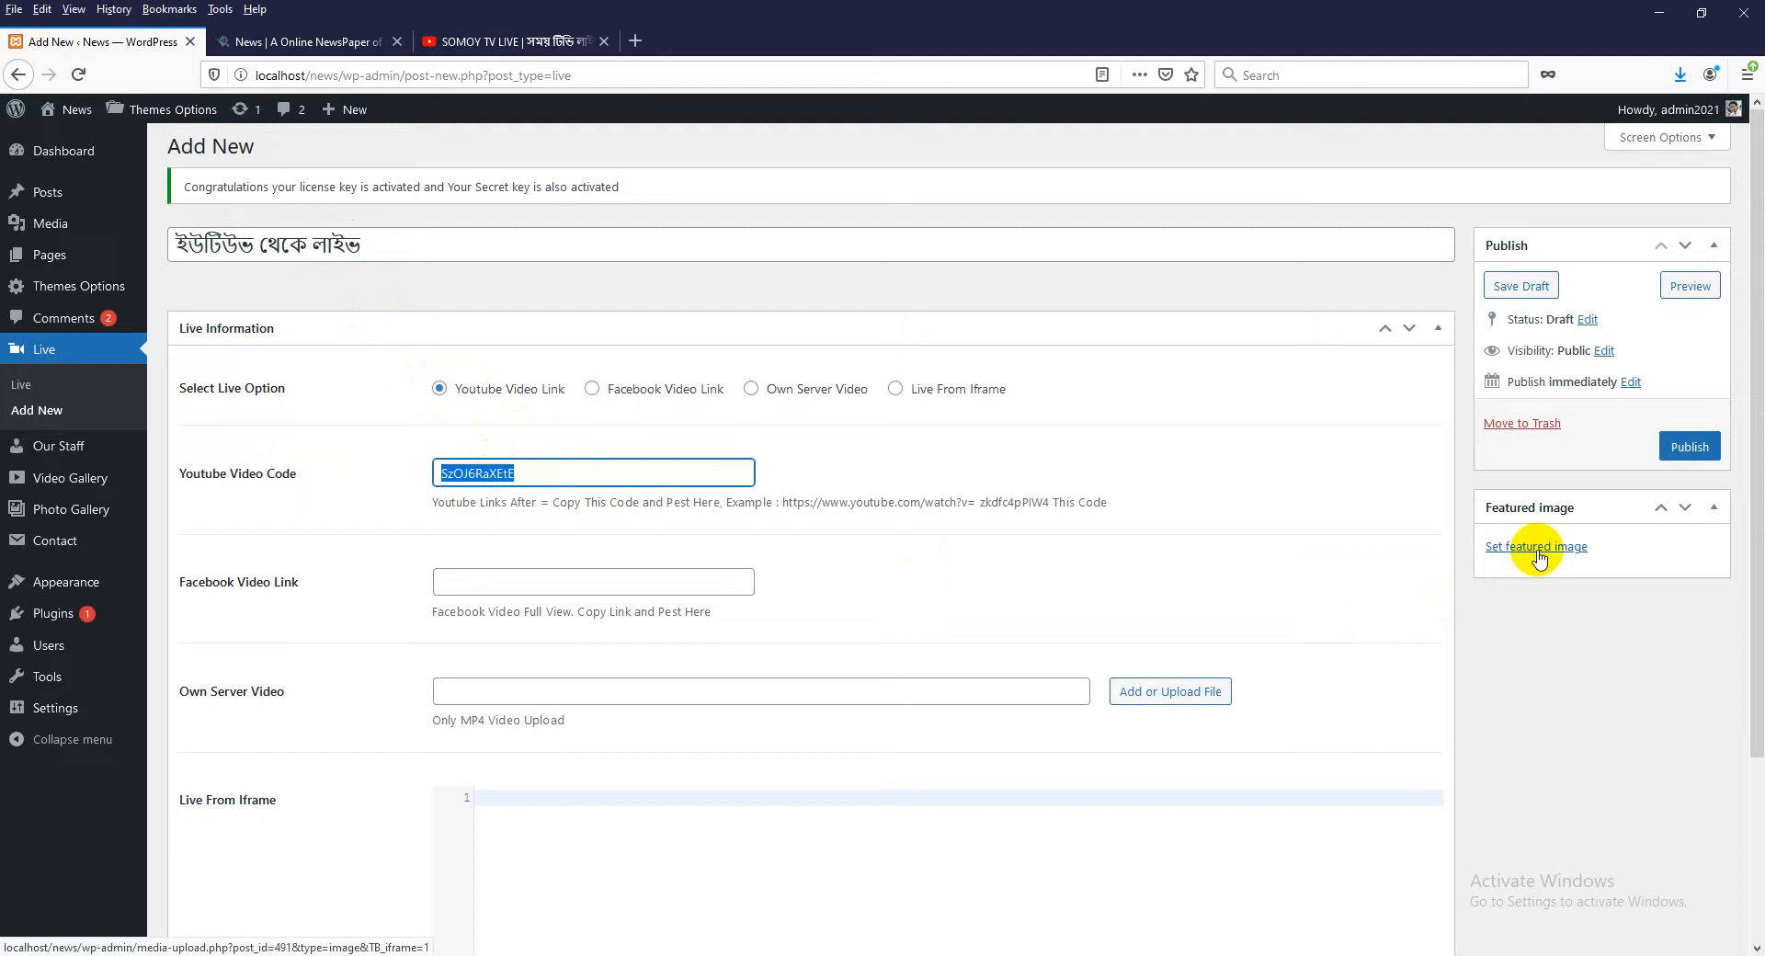
click(1690, 447)
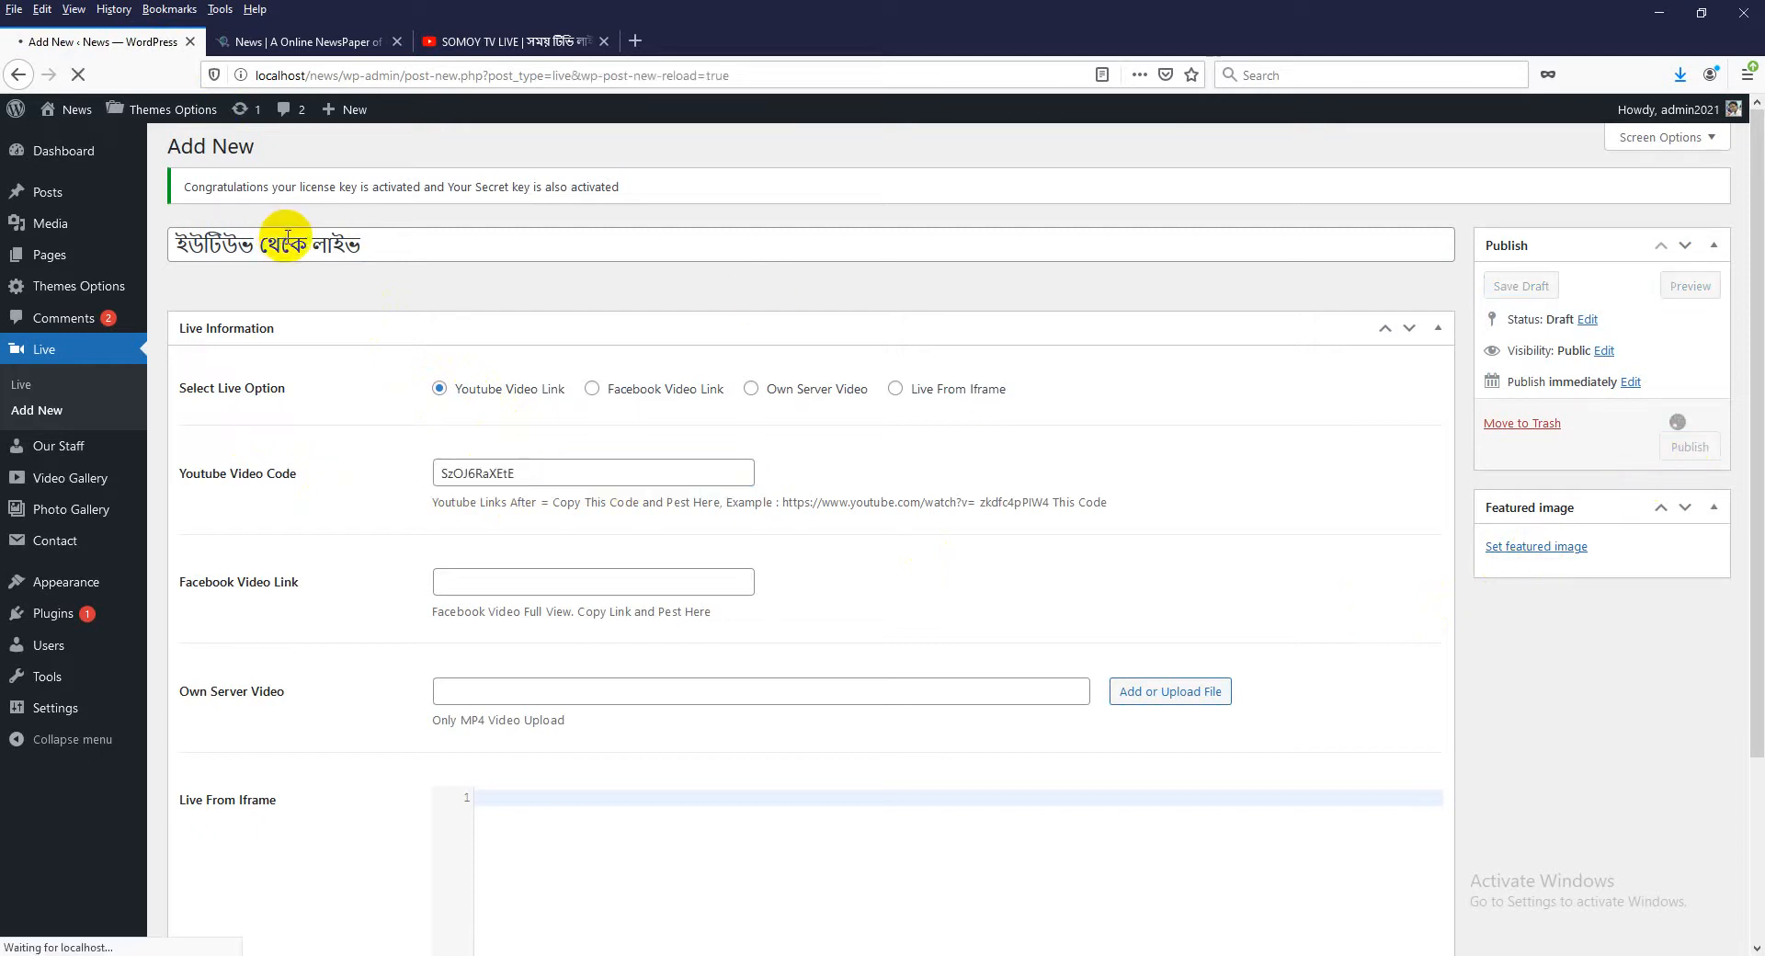
- Reload the news site's home page, test playback of the live video in the লাইভ টিভি section, and close the player
click(276, 42)
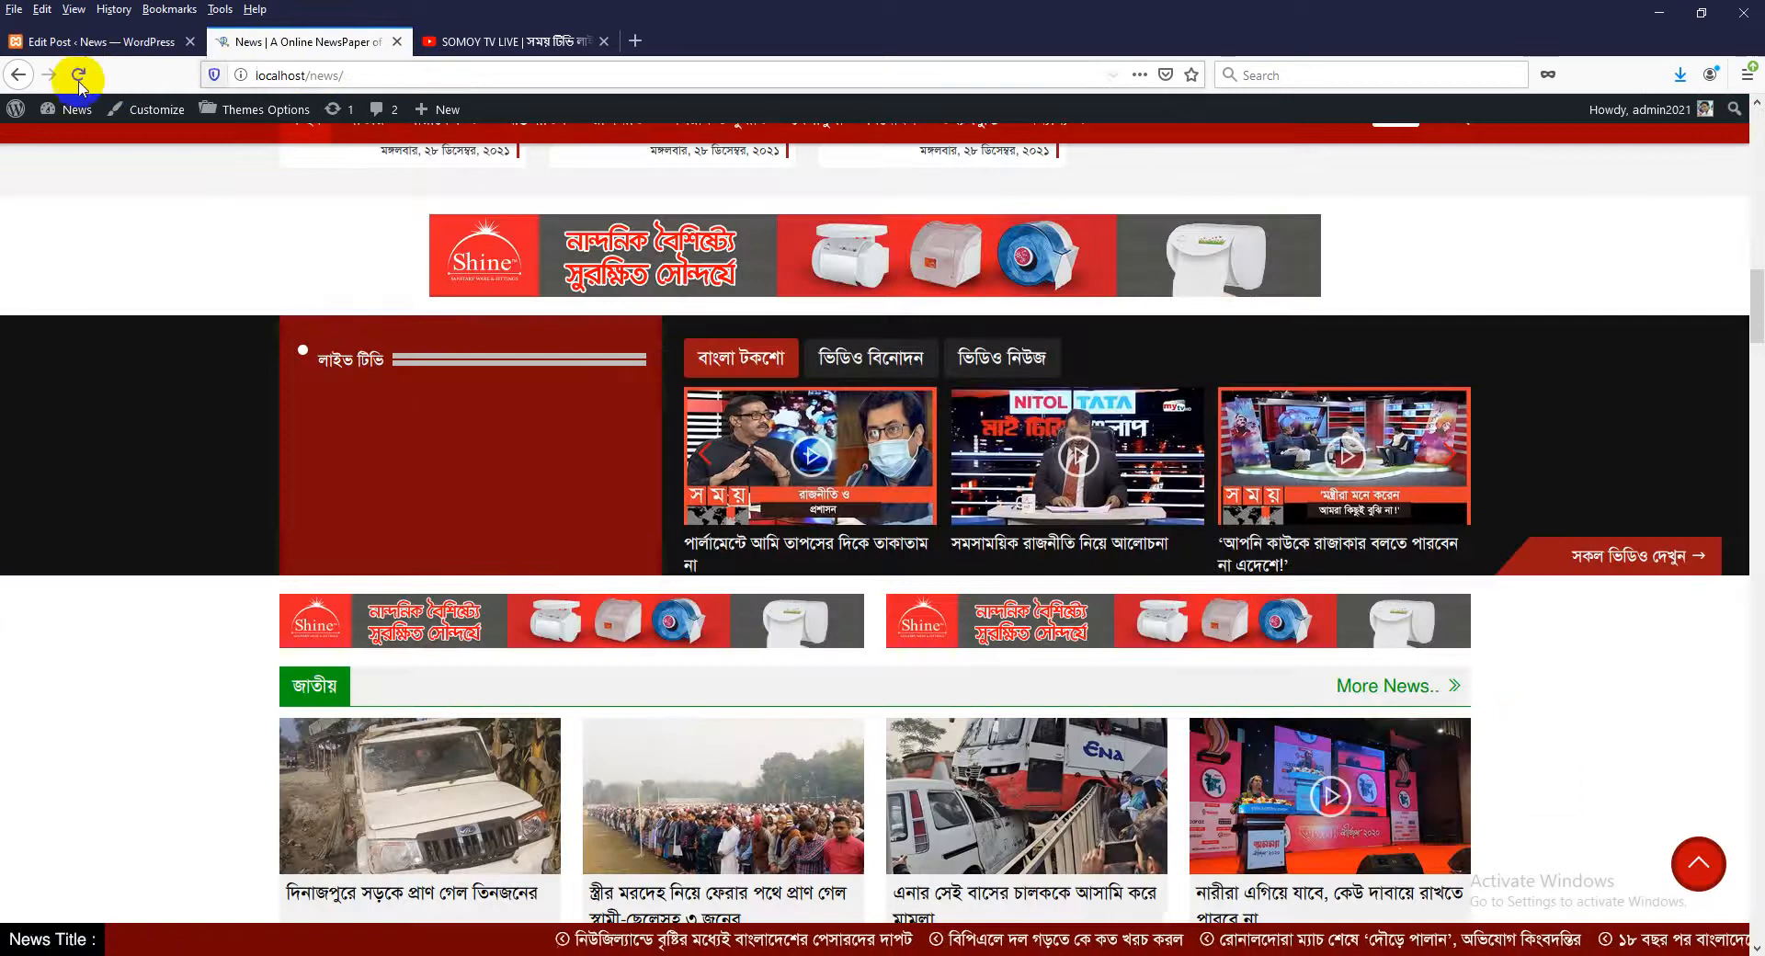
click(78, 74)
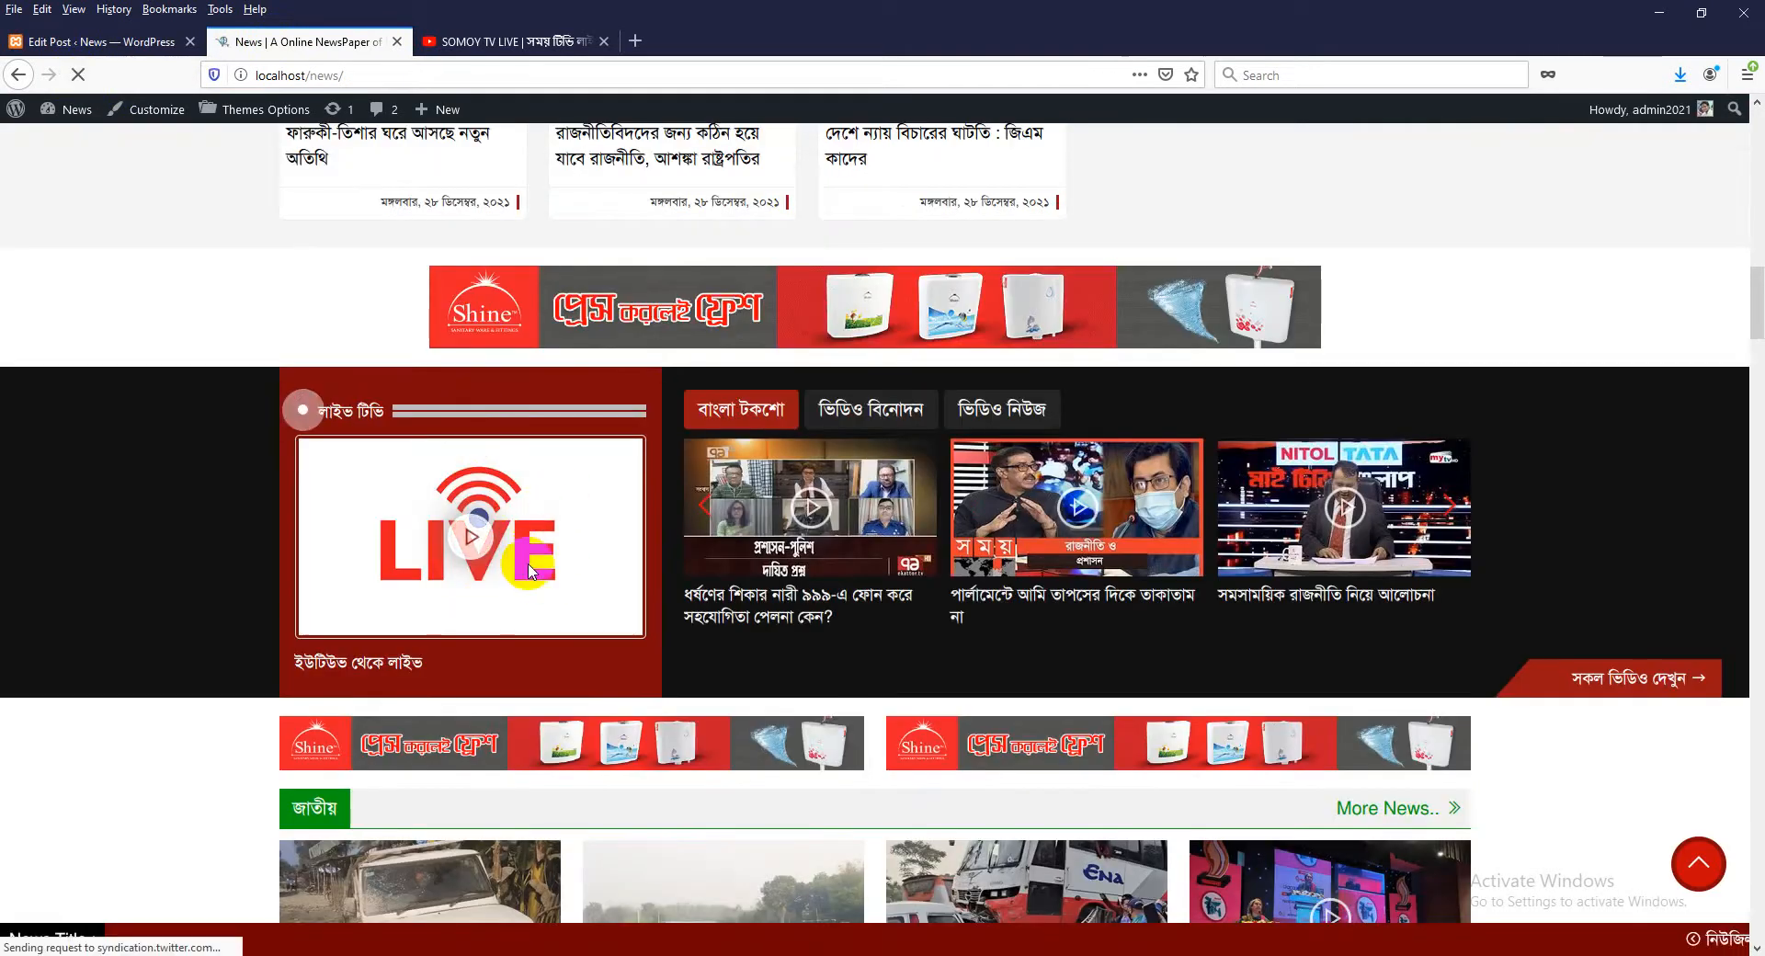
click(467, 539)
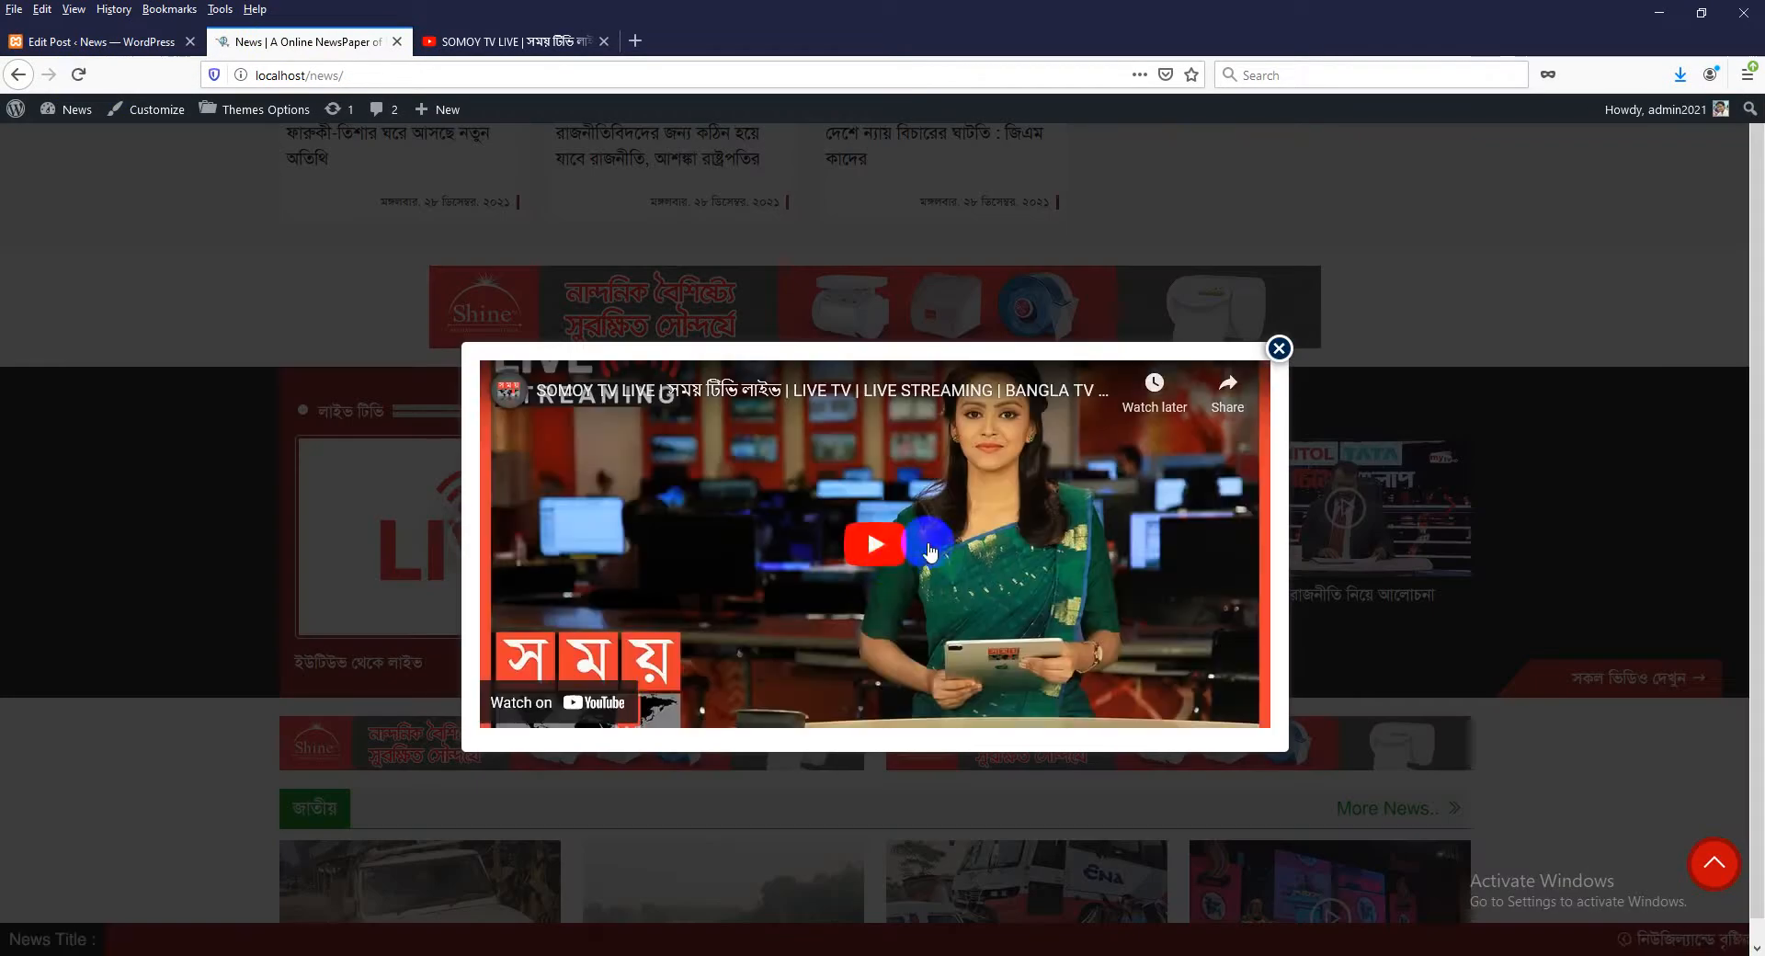
click(881, 546)
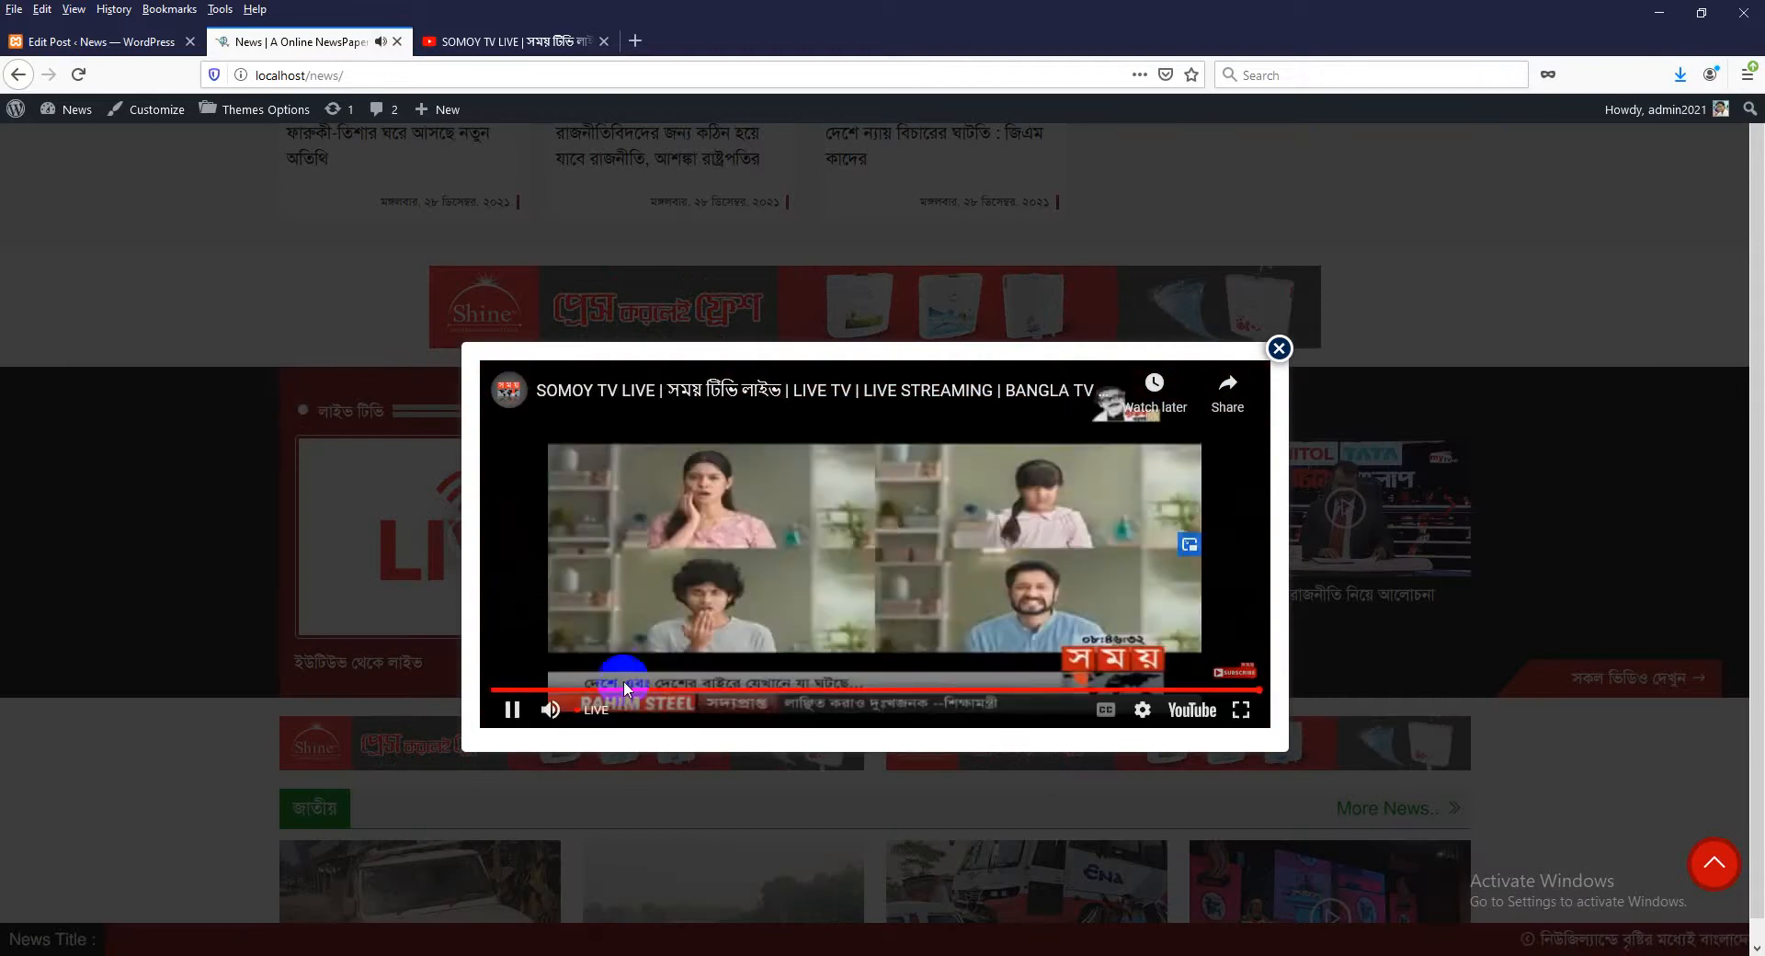
click(512, 709)
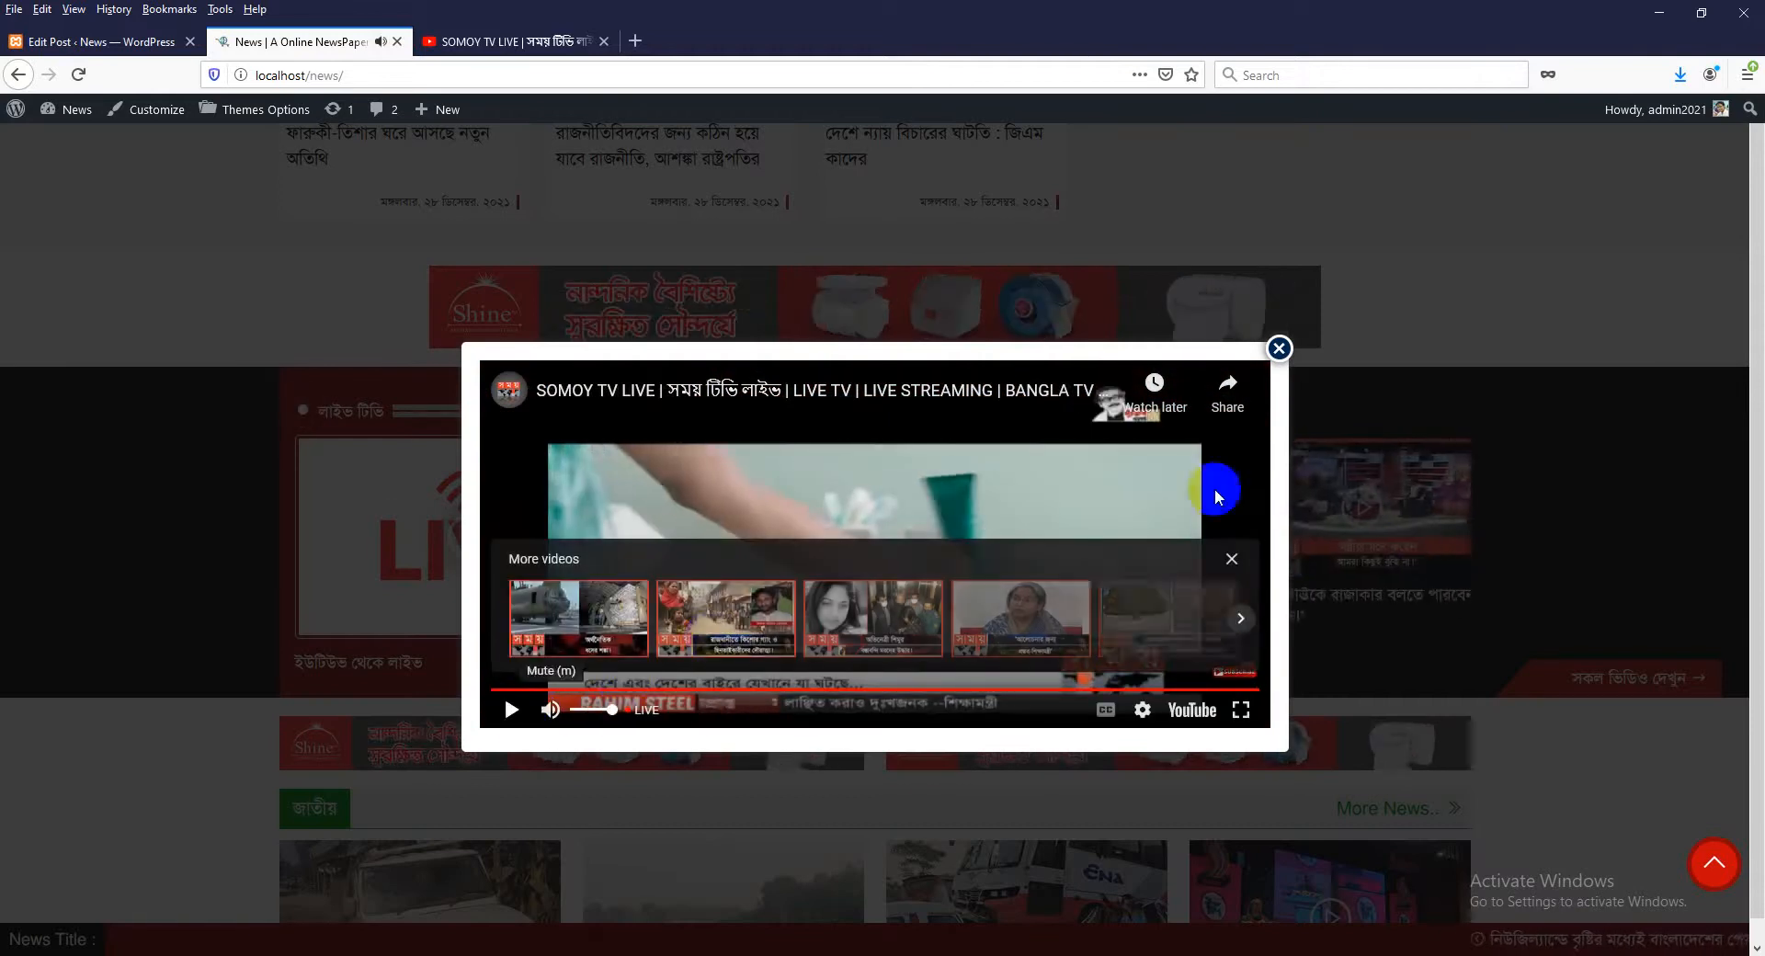
click(1280, 356)
- Add another live post titled "ফেসবুক থেকে লাইভ" with the Unicode Bangla keyboard mode and set its live option to Facebook Video Link
click(65, 41)
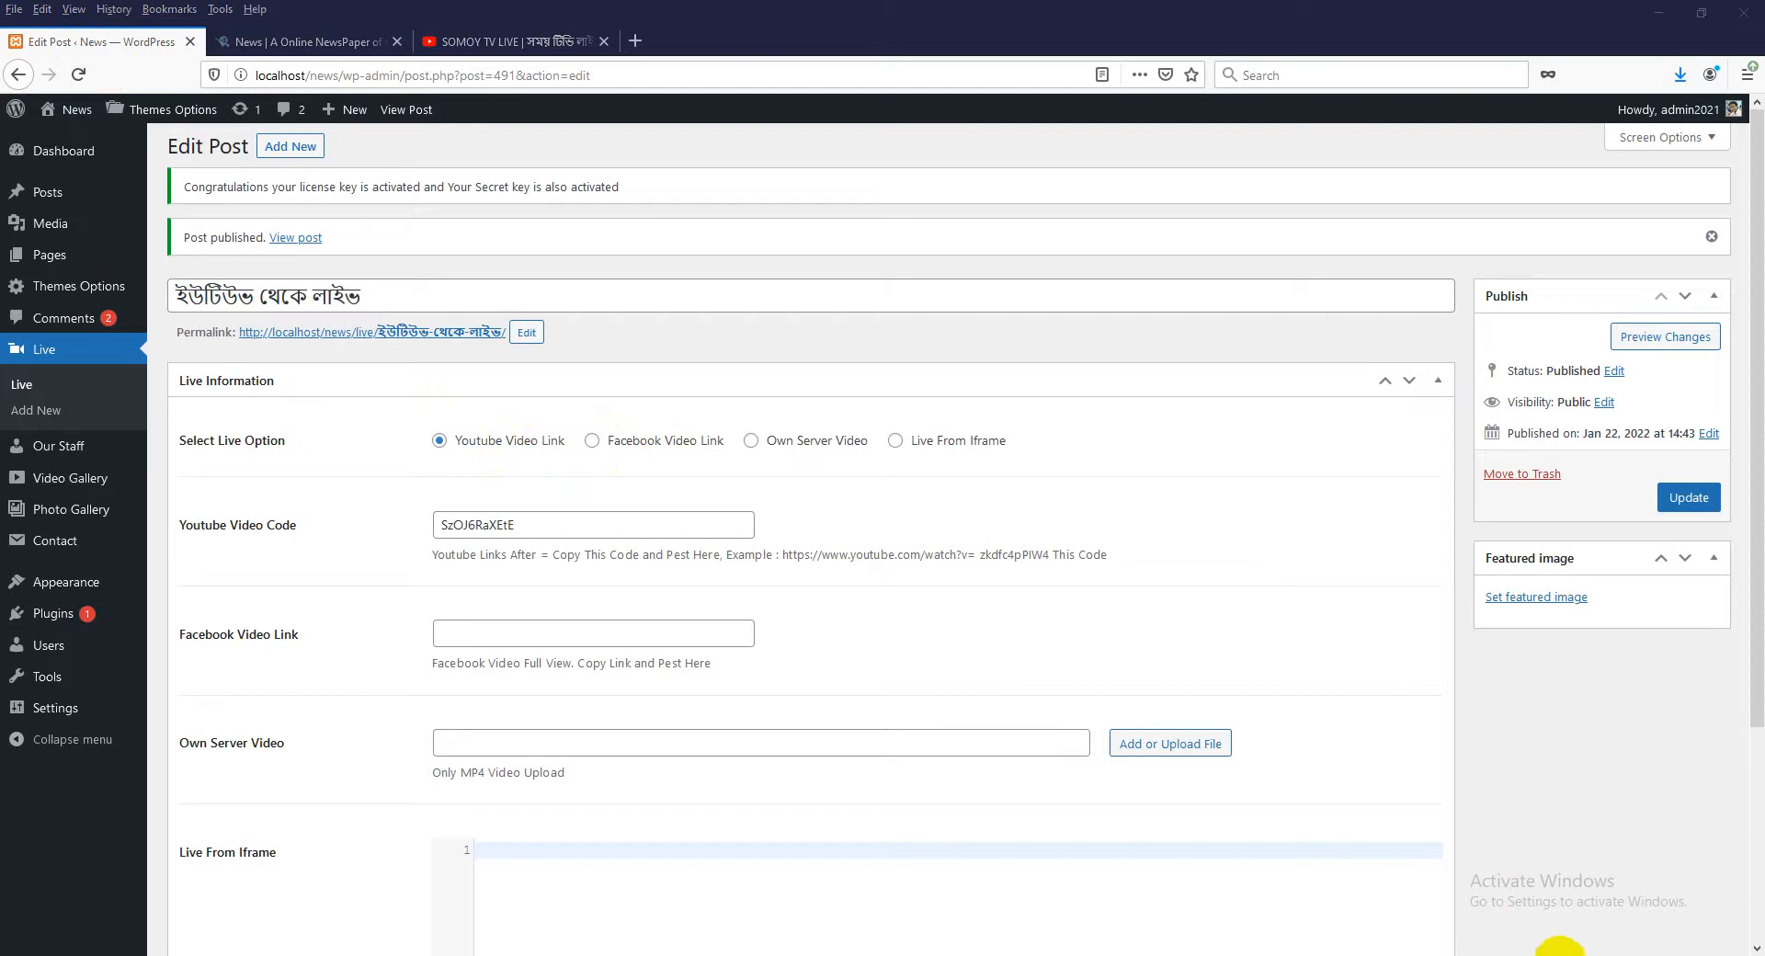
click(1561, 955)
right_click(1561, 901)
click(1481, 789)
click(239, 295)
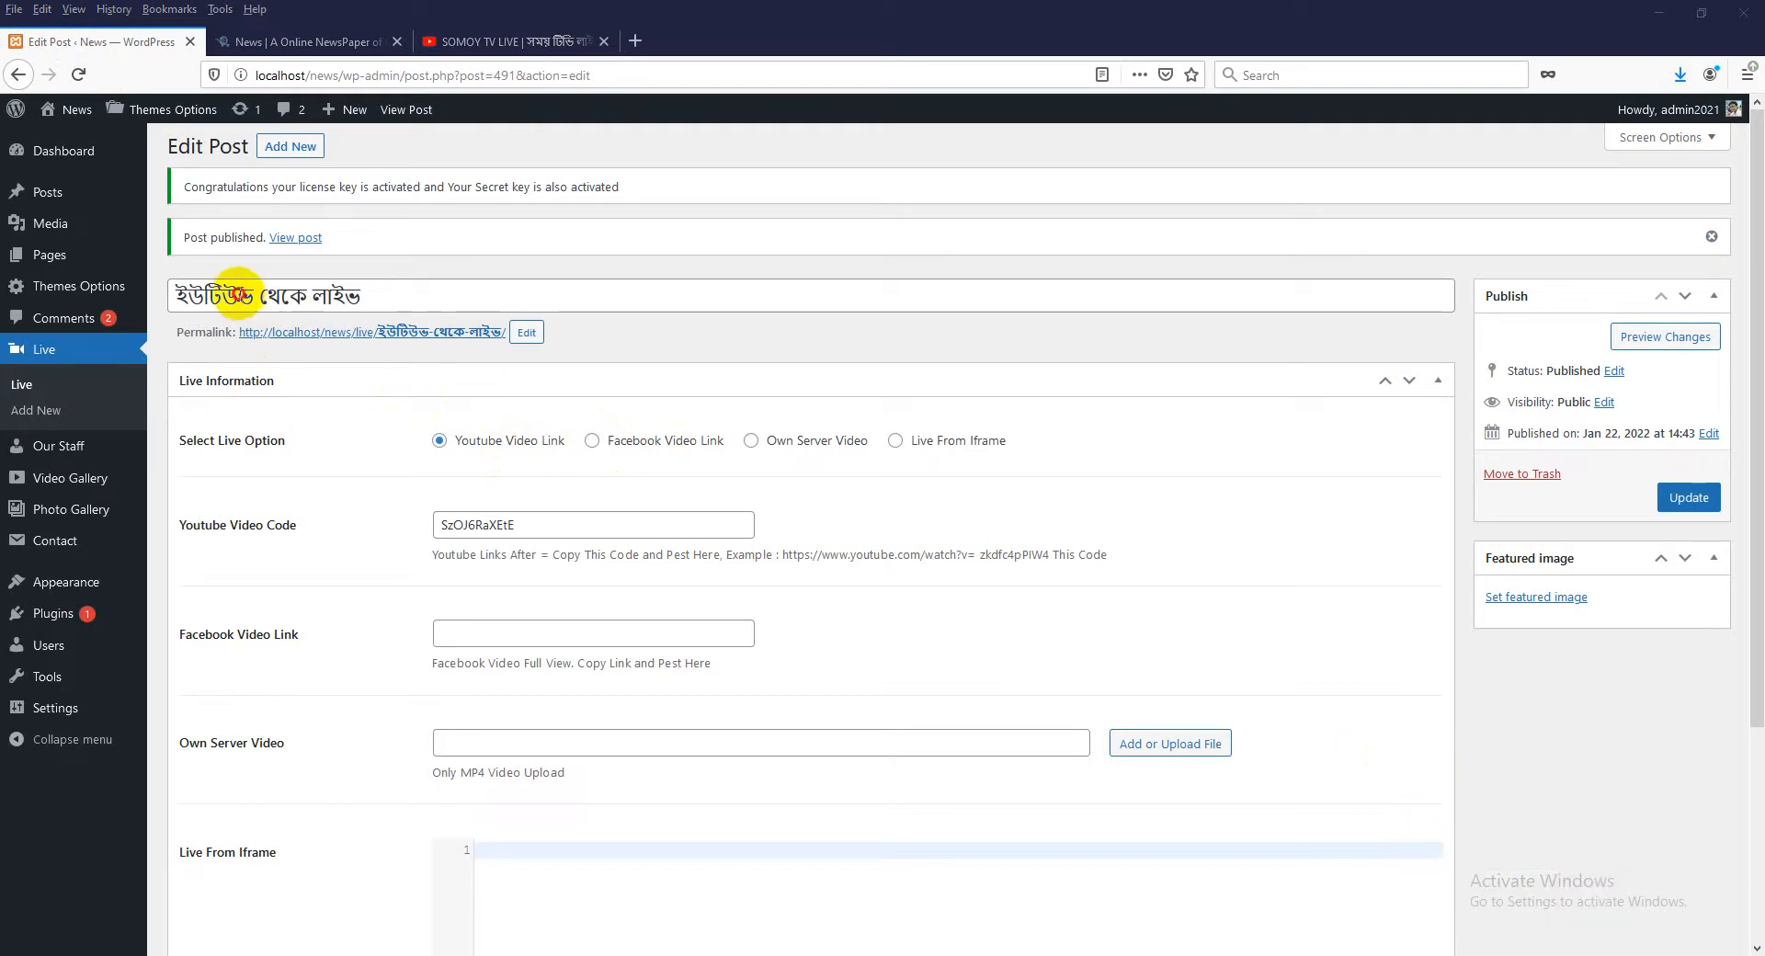
double_click(239, 294)
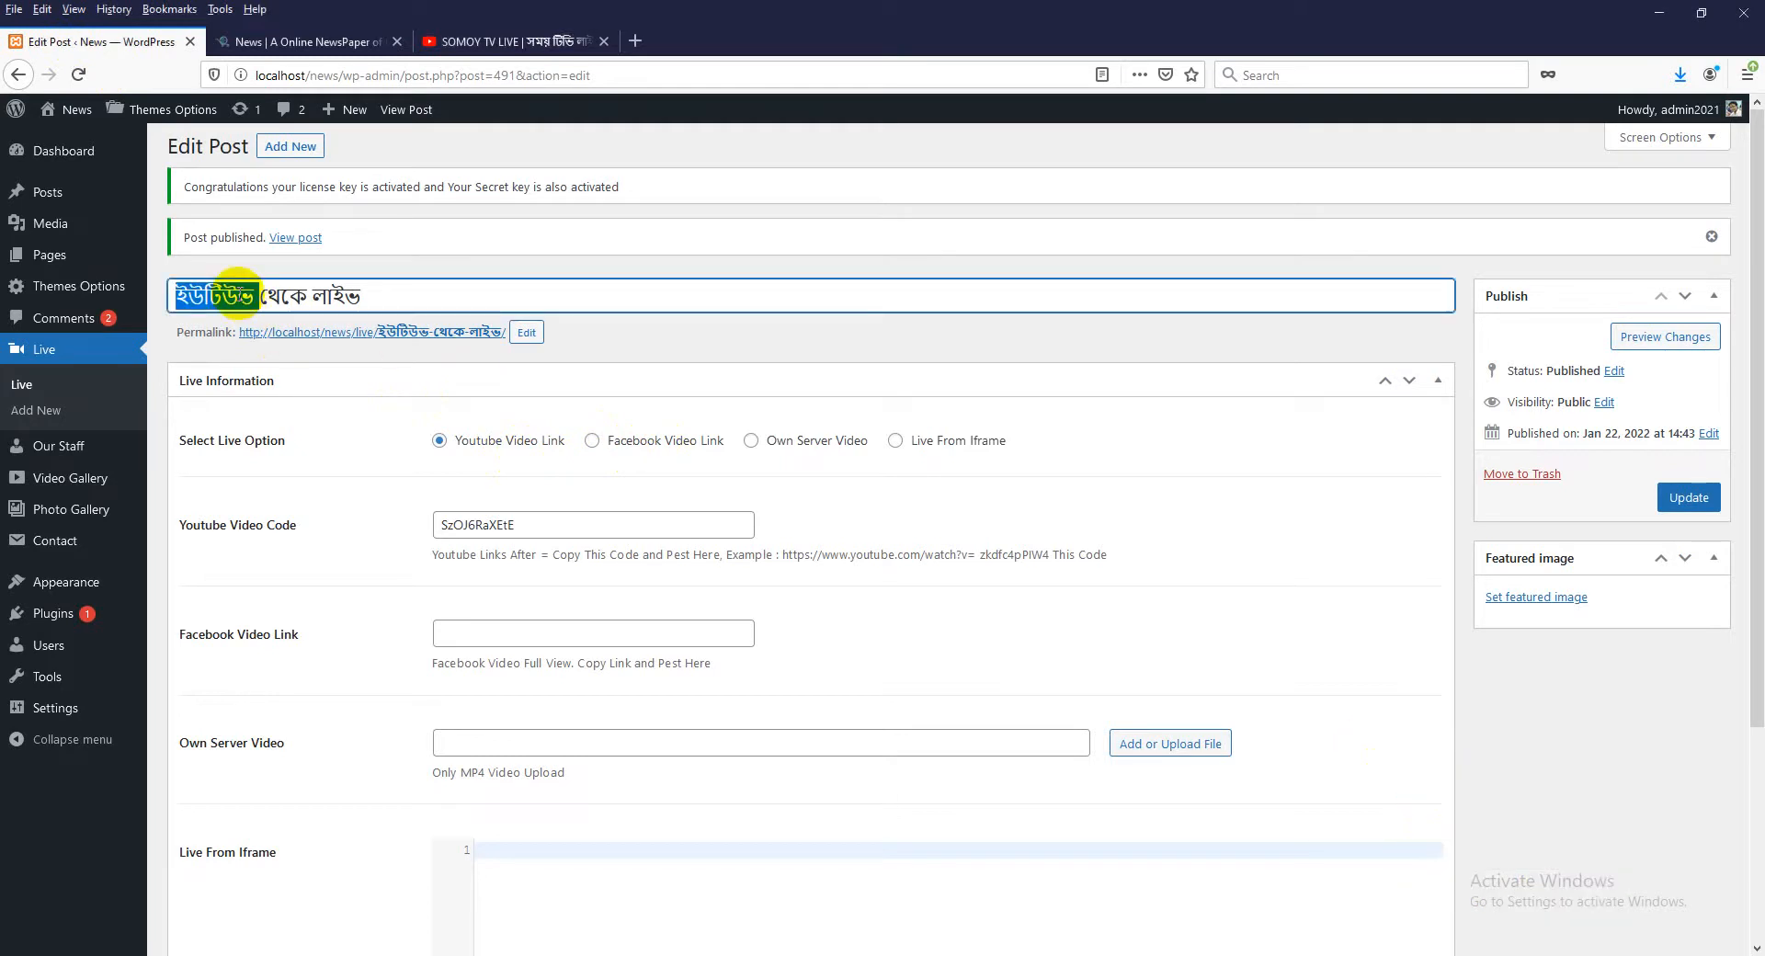
click(303, 152)
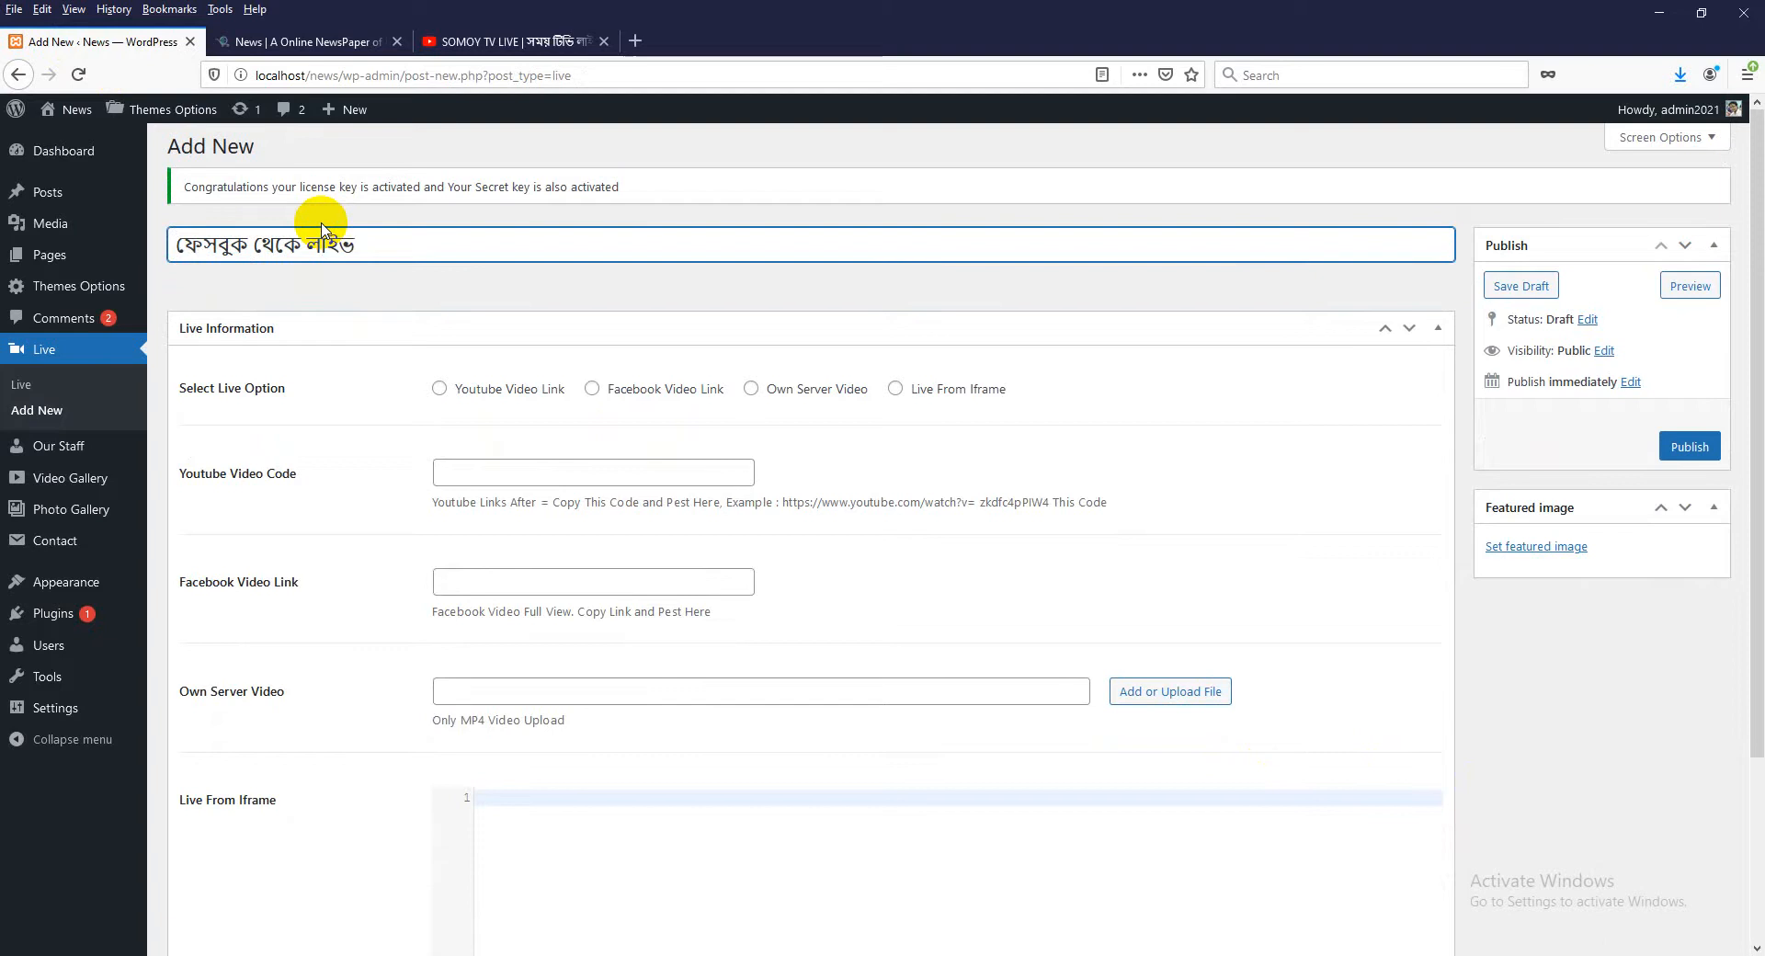
click(629, 394)
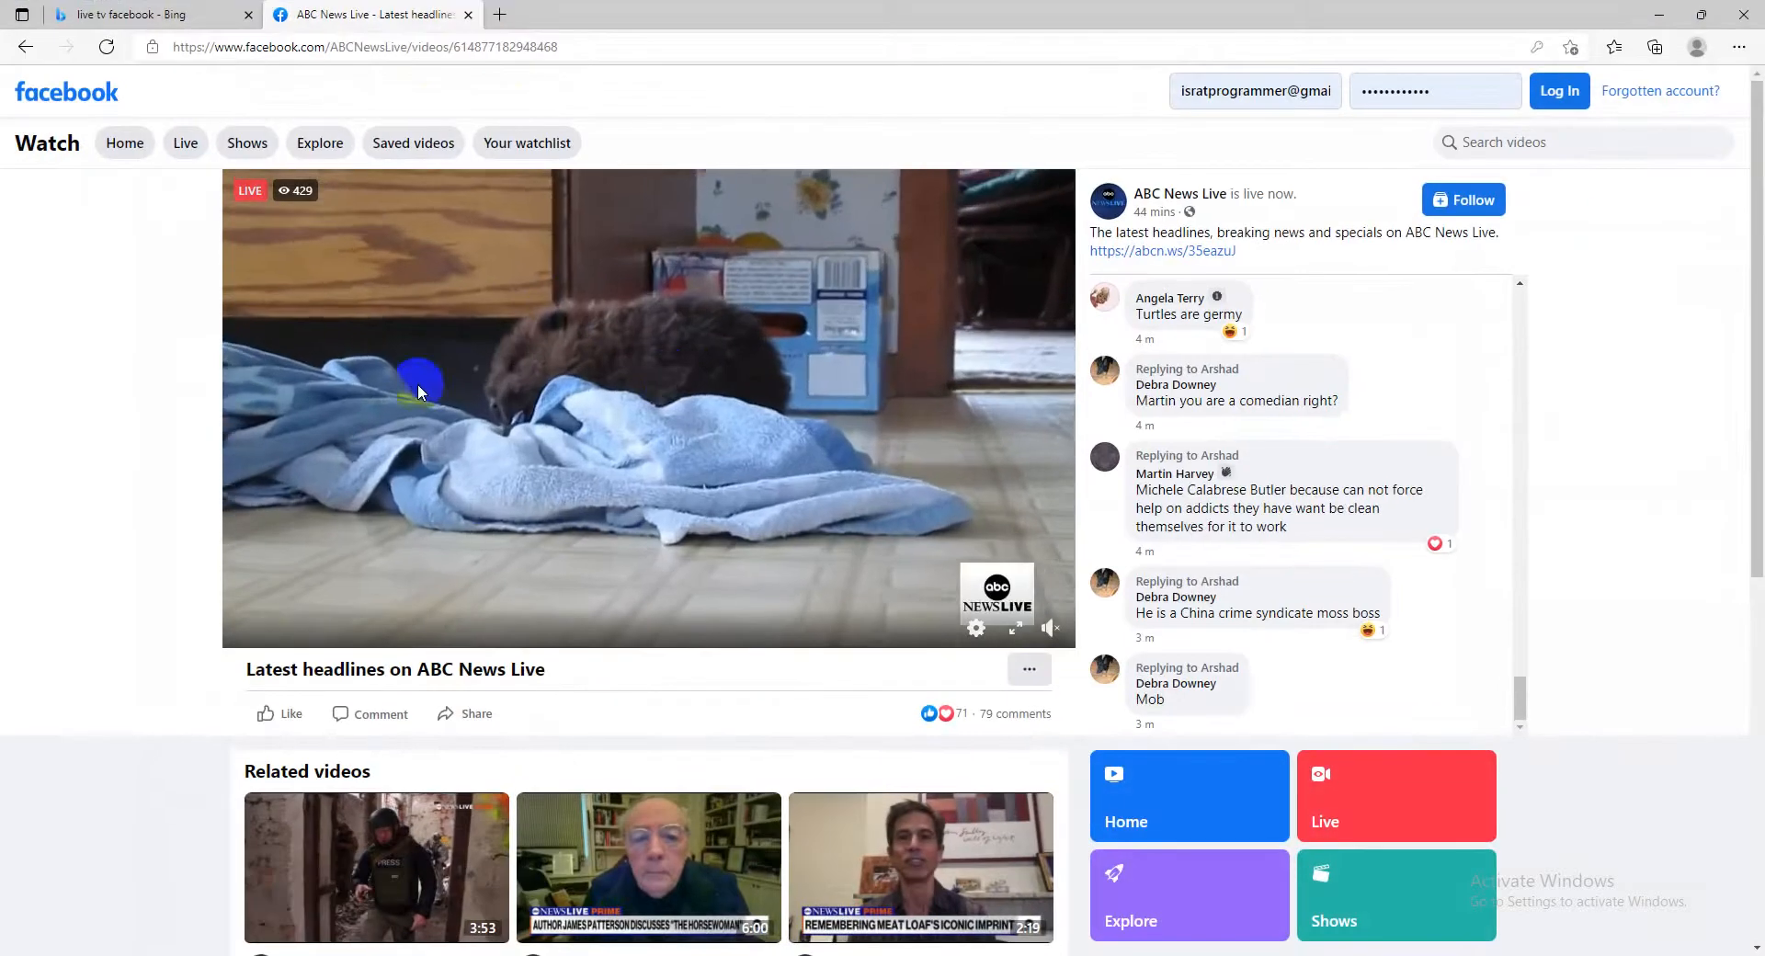
- Switch to Edge and view the ABC News Live stream on Facebook in full screen, then exit full screen
click(557, 374)
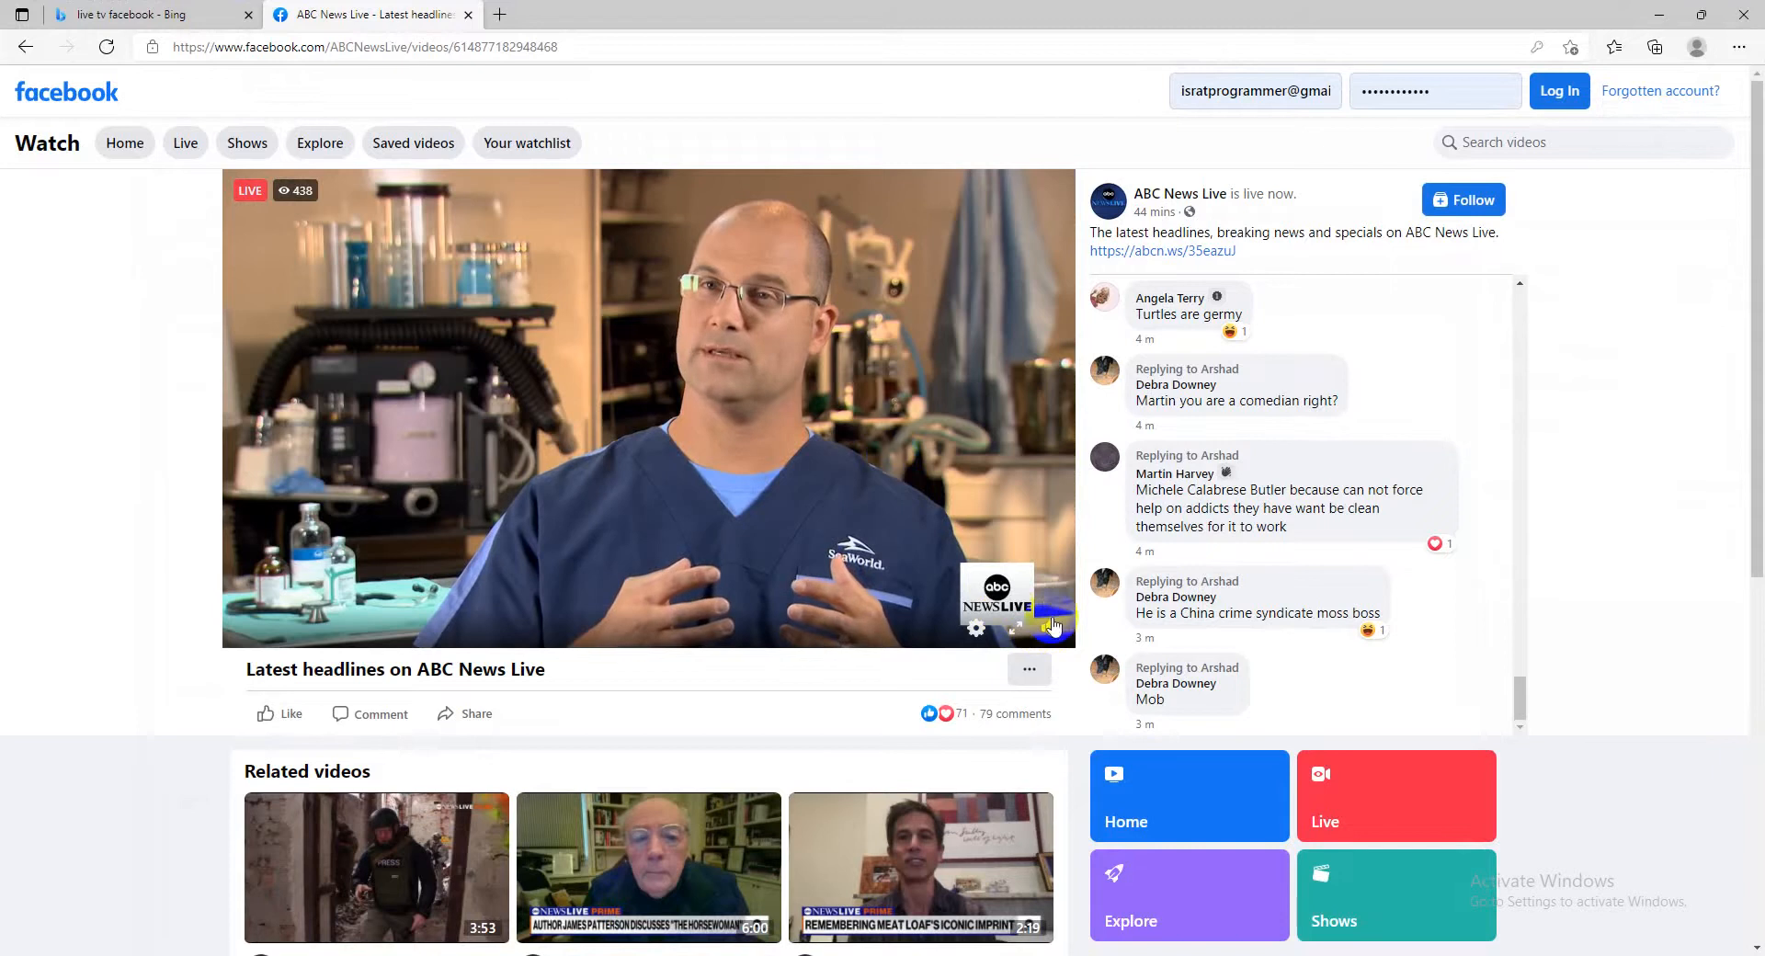
click(1020, 630)
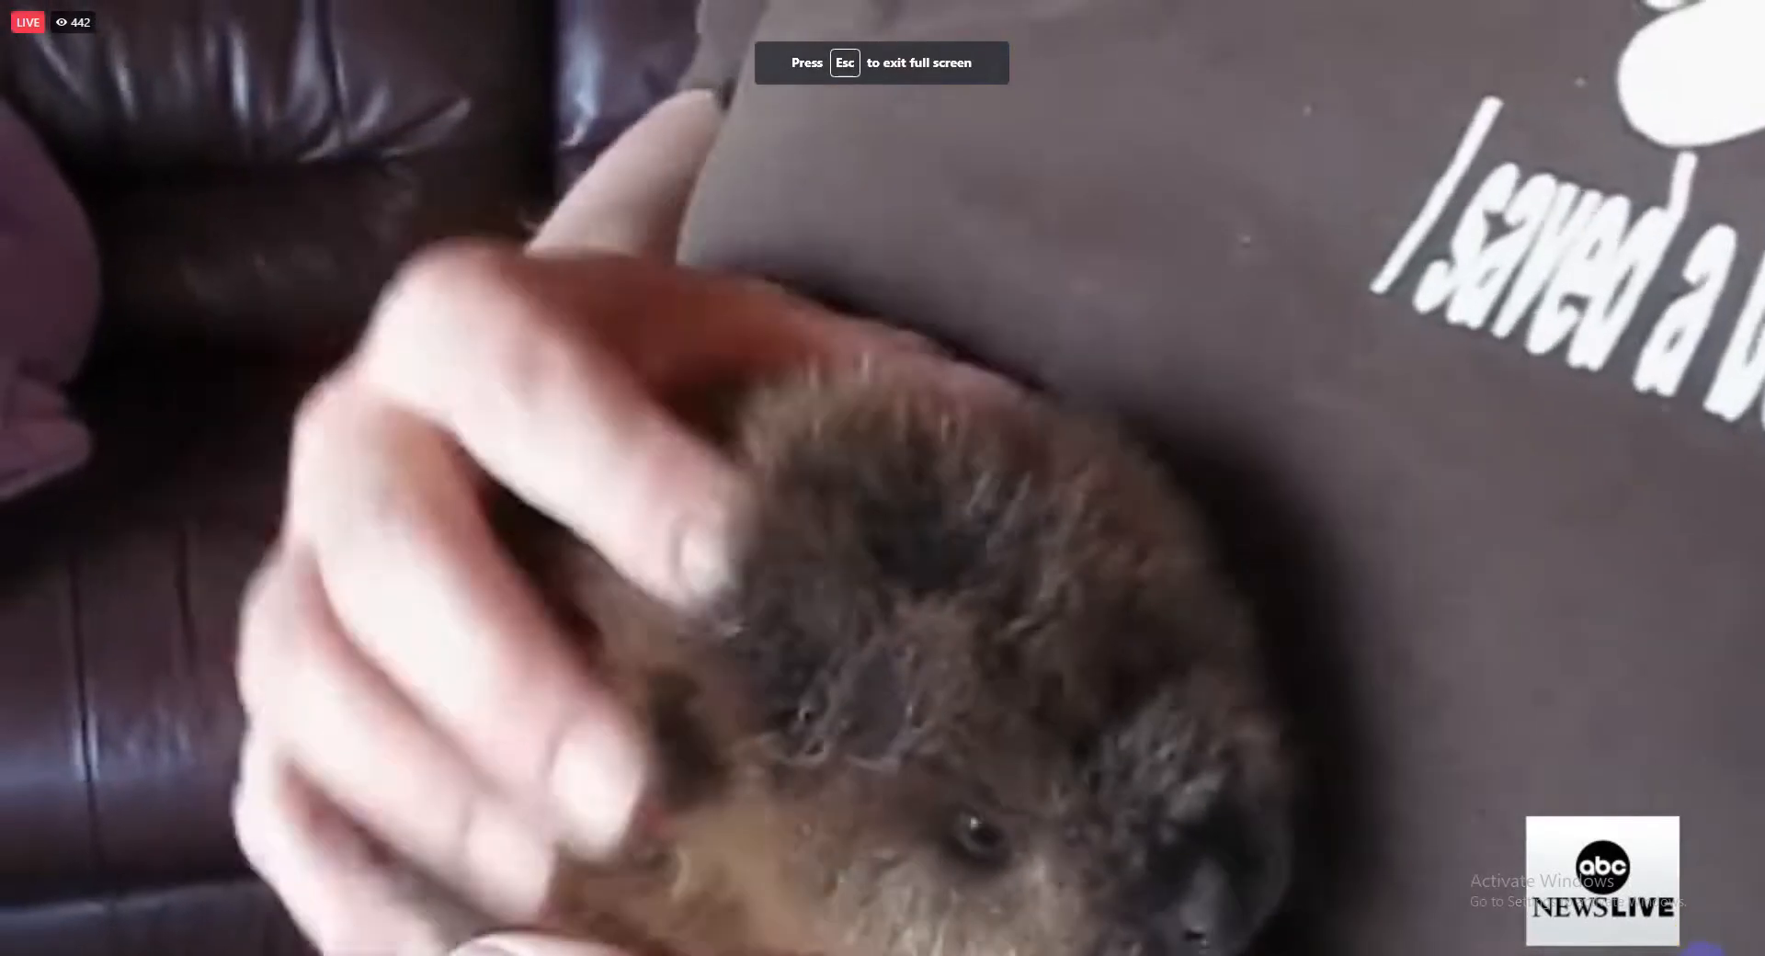
key(Escape)
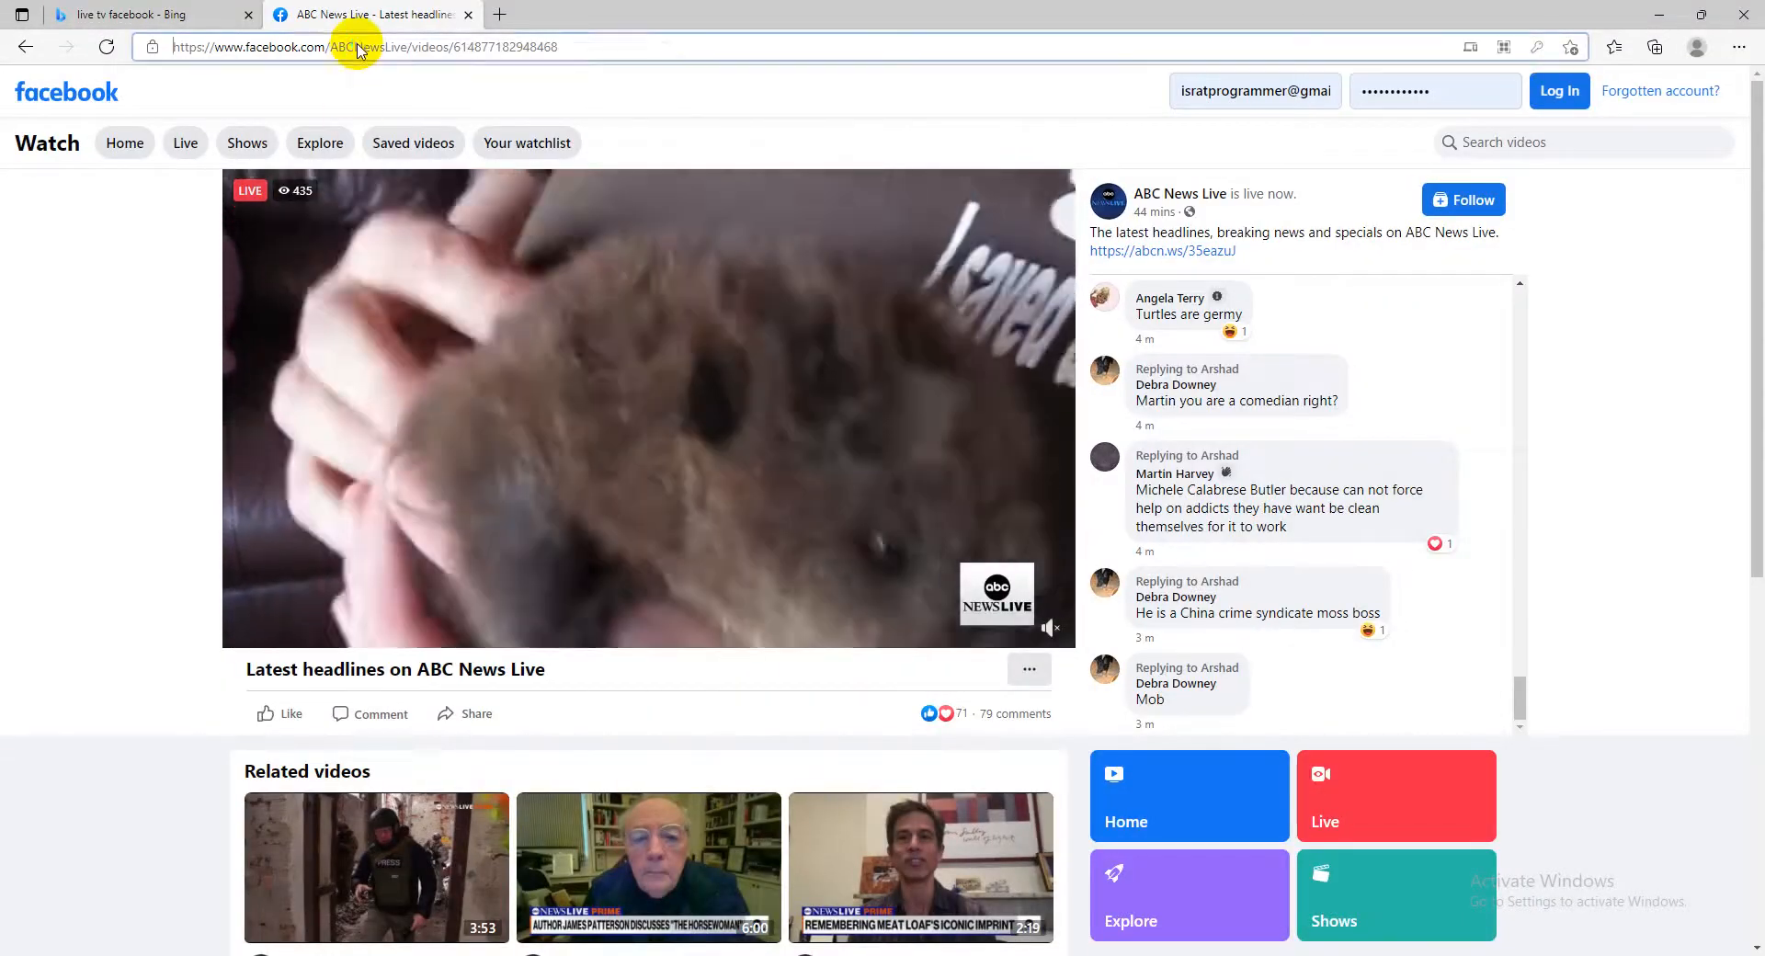
- Copy the ABC News Live stream's URL from Edge into the new WordPress live post as its Facebook Video Link
right_click(357, 47)
key(ctrl+c)
click(434, 185)
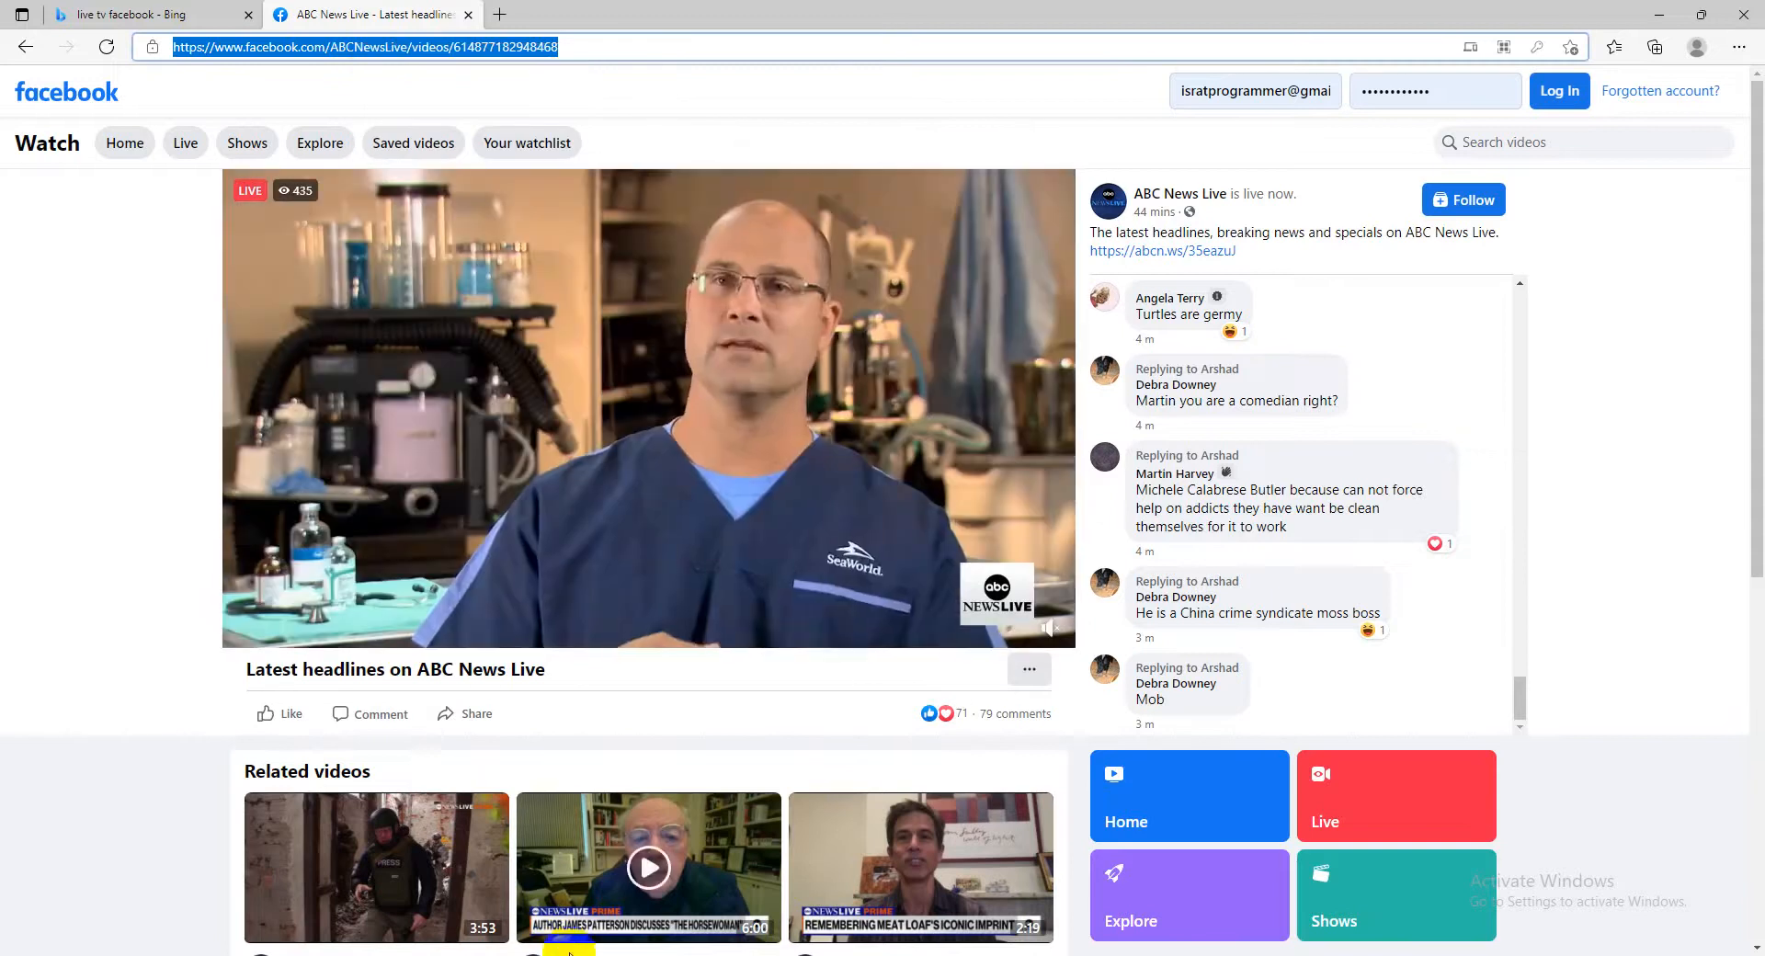
click(593, 954)
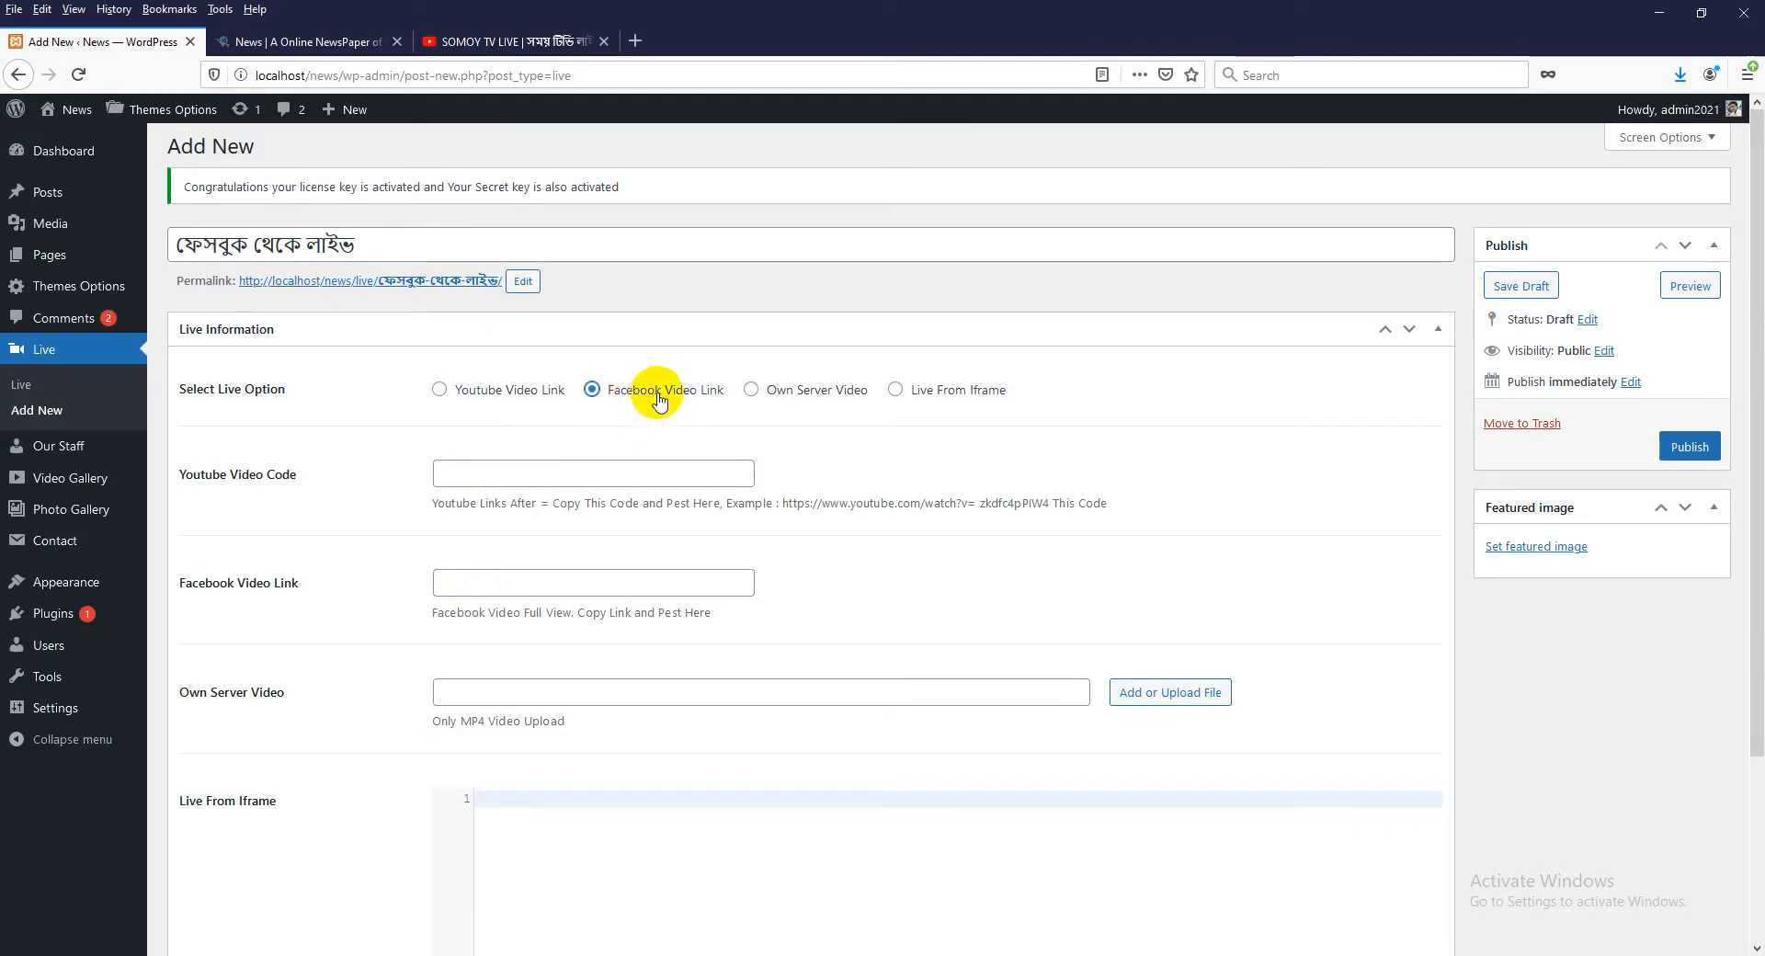
click(486, 584)
key(ctrl+v)
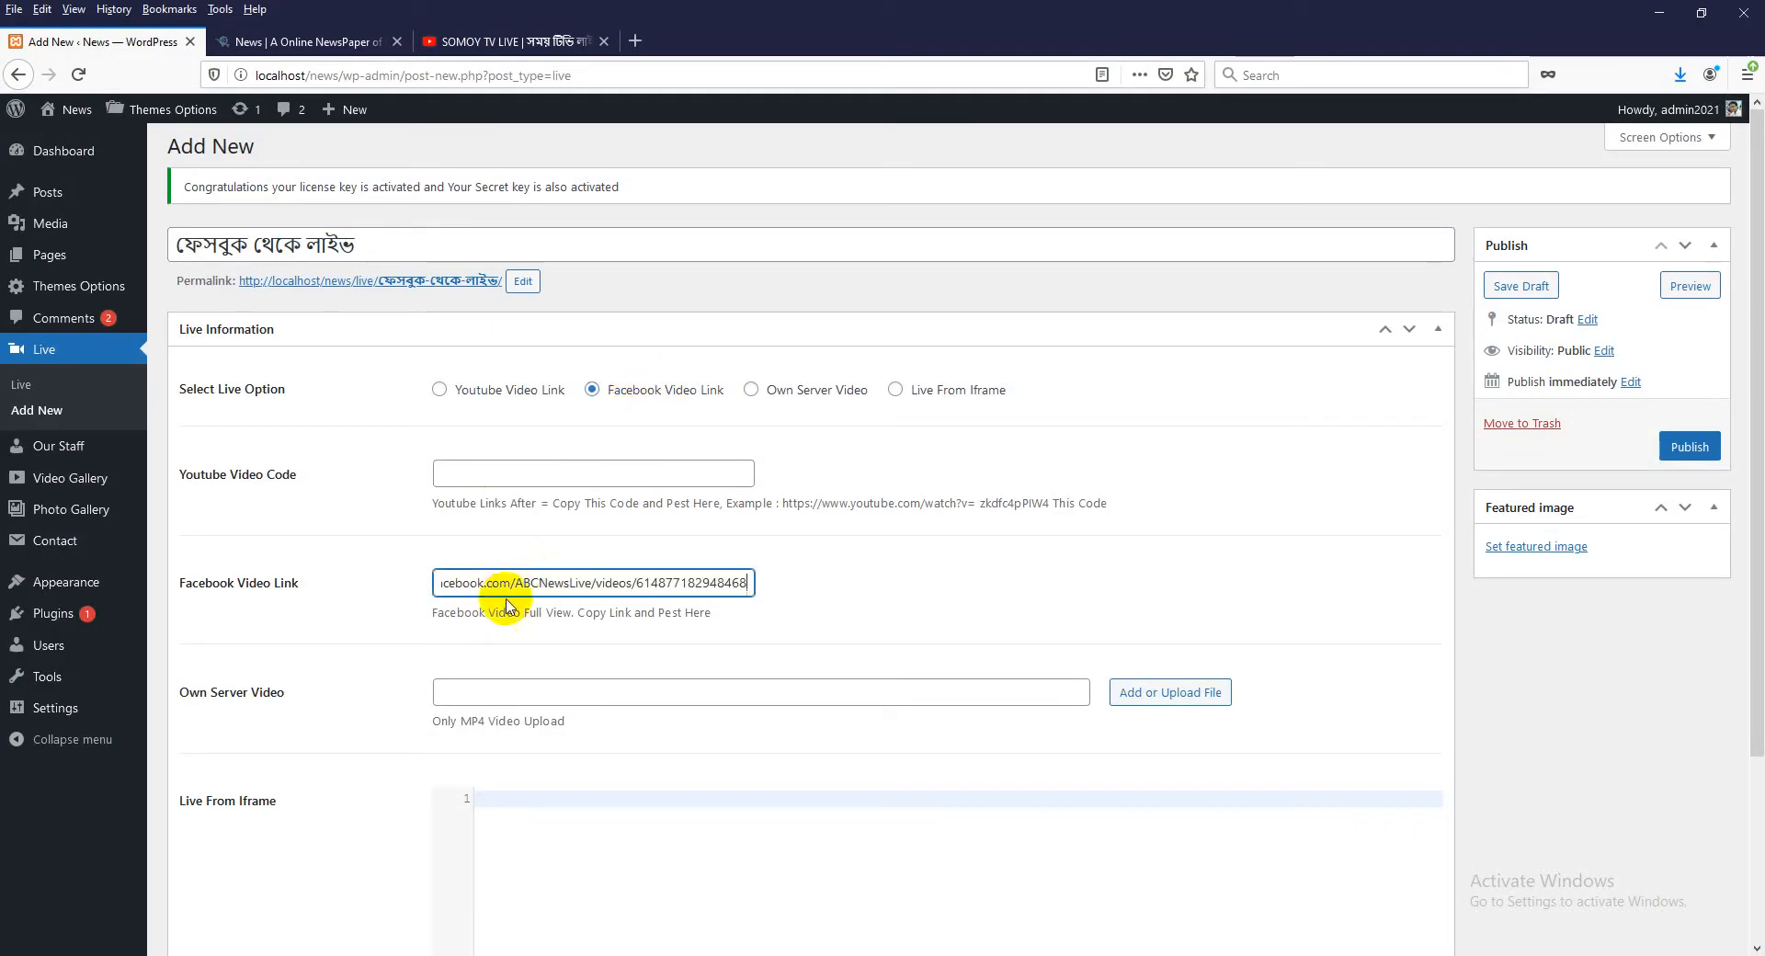
- Set 466554.png from the media library as the Facebook live post's featured image and publish the post
click(1534, 547)
click(268, 365)
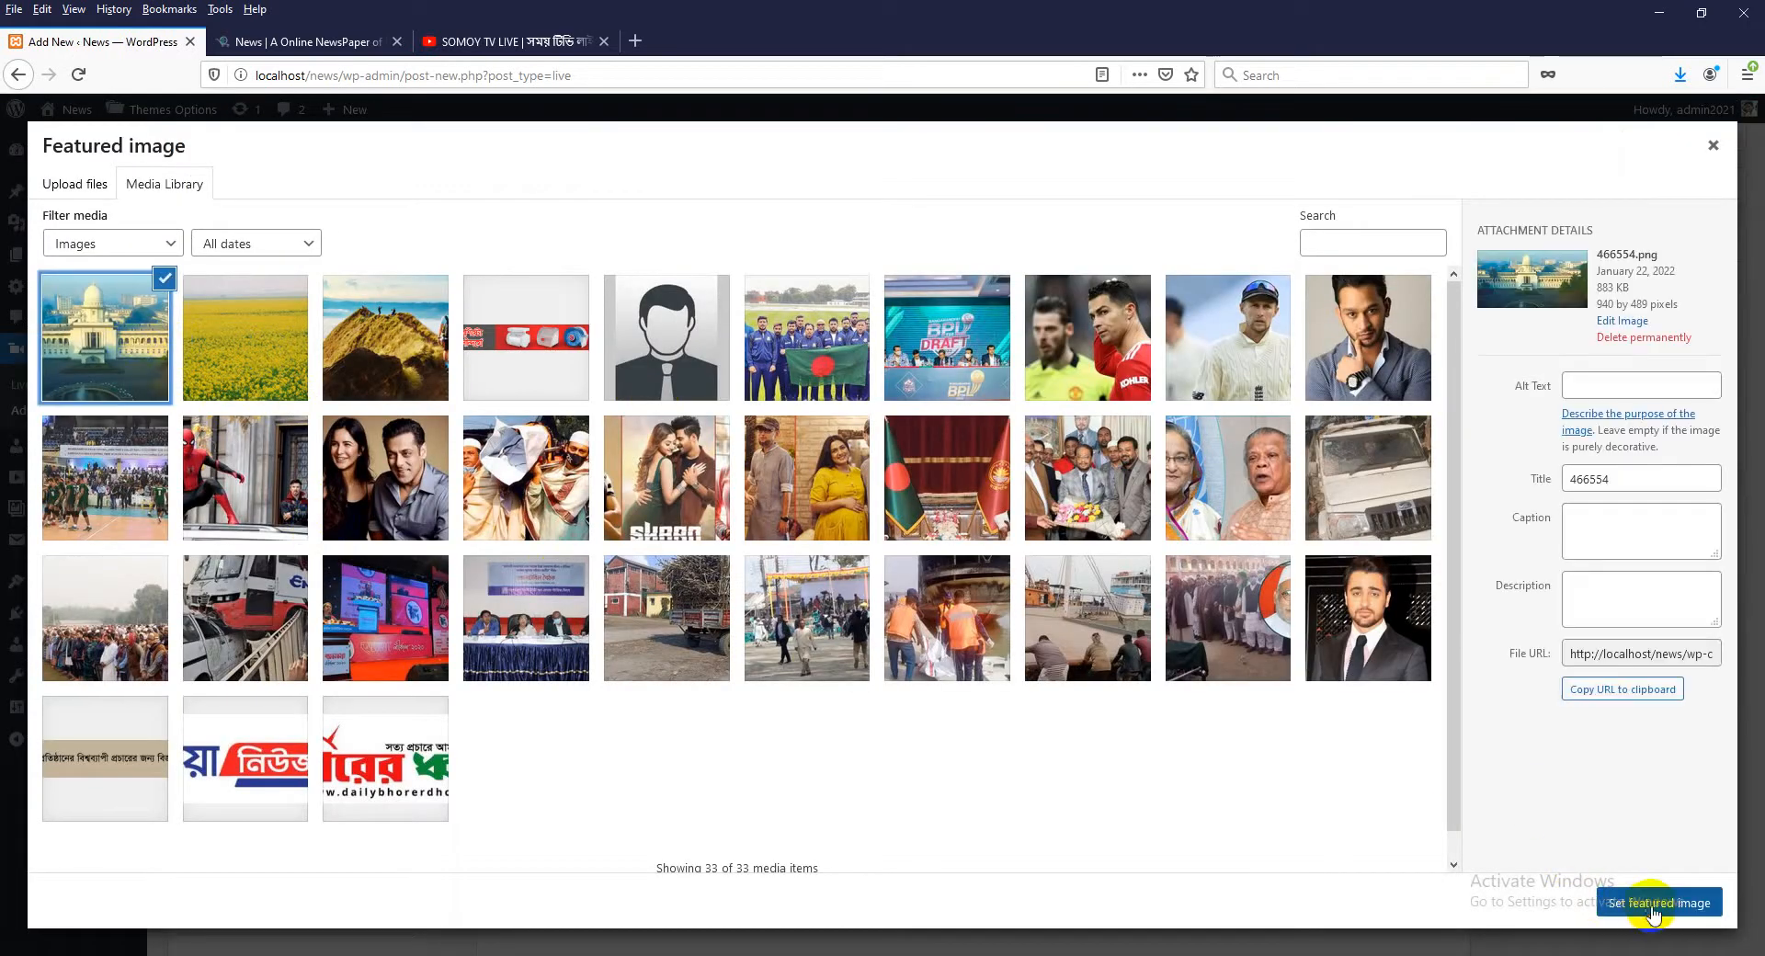
click(1646, 903)
click(1688, 447)
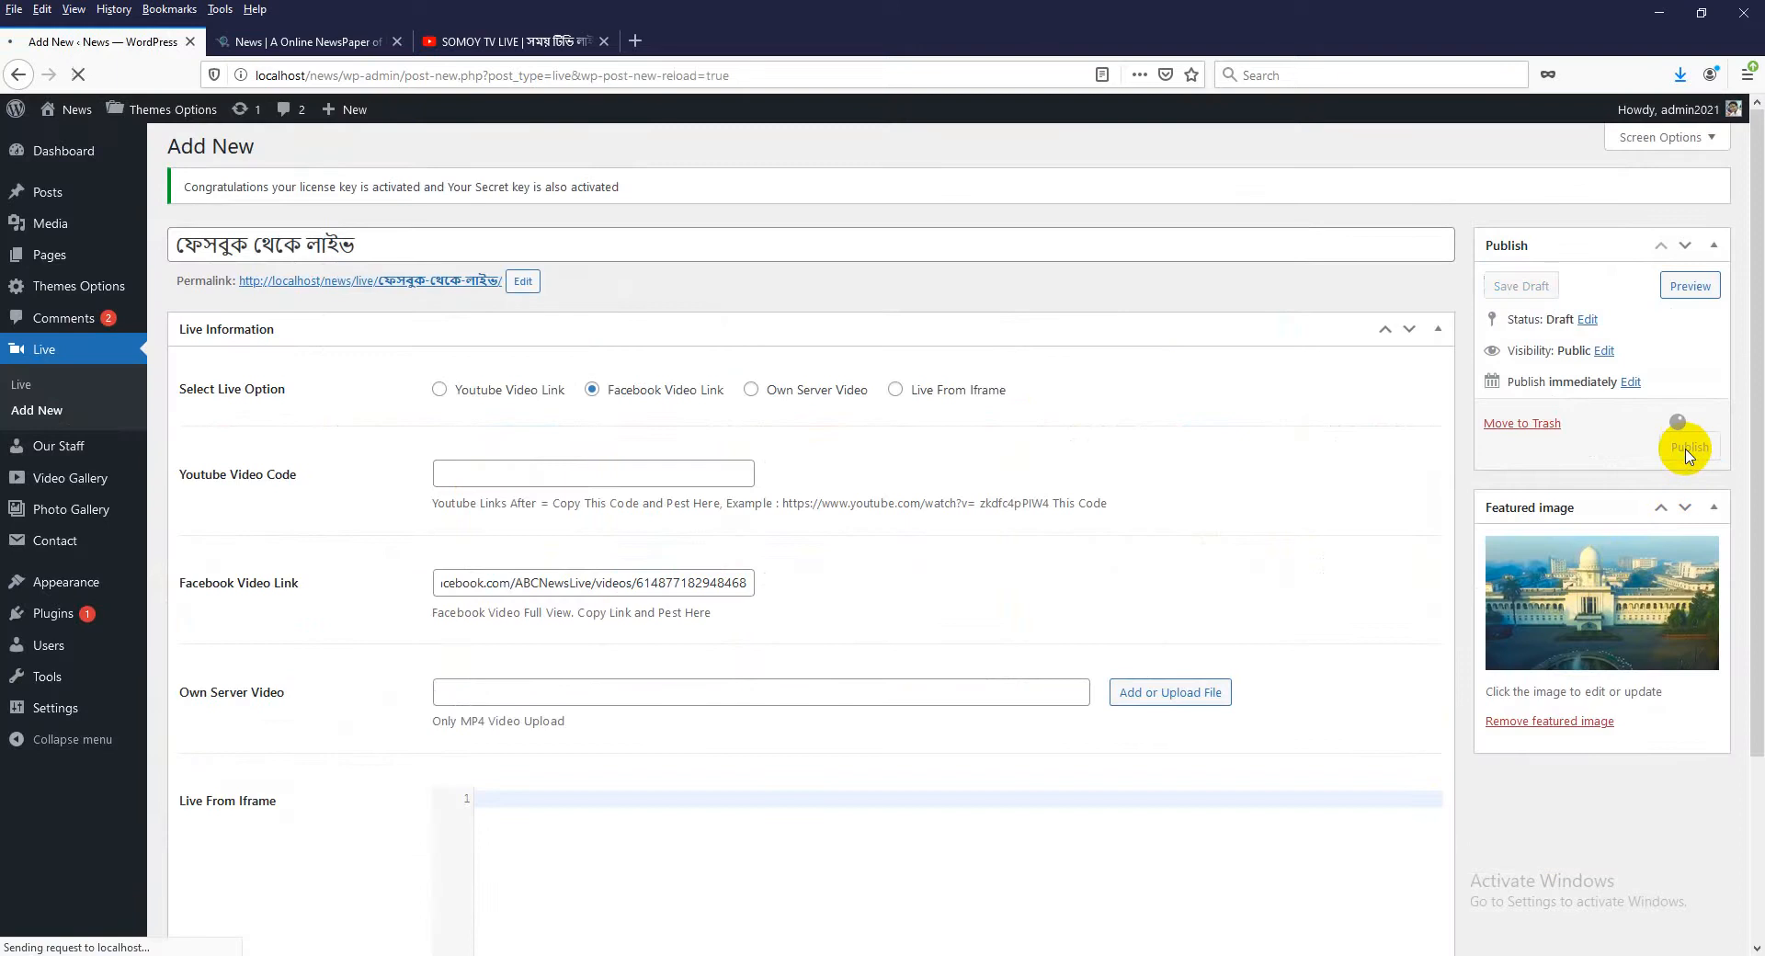
- Reload the news site's home page, test playback of the Facebook live video in the লাইভ টিভি section, and close the player
click(277, 43)
click(81, 74)
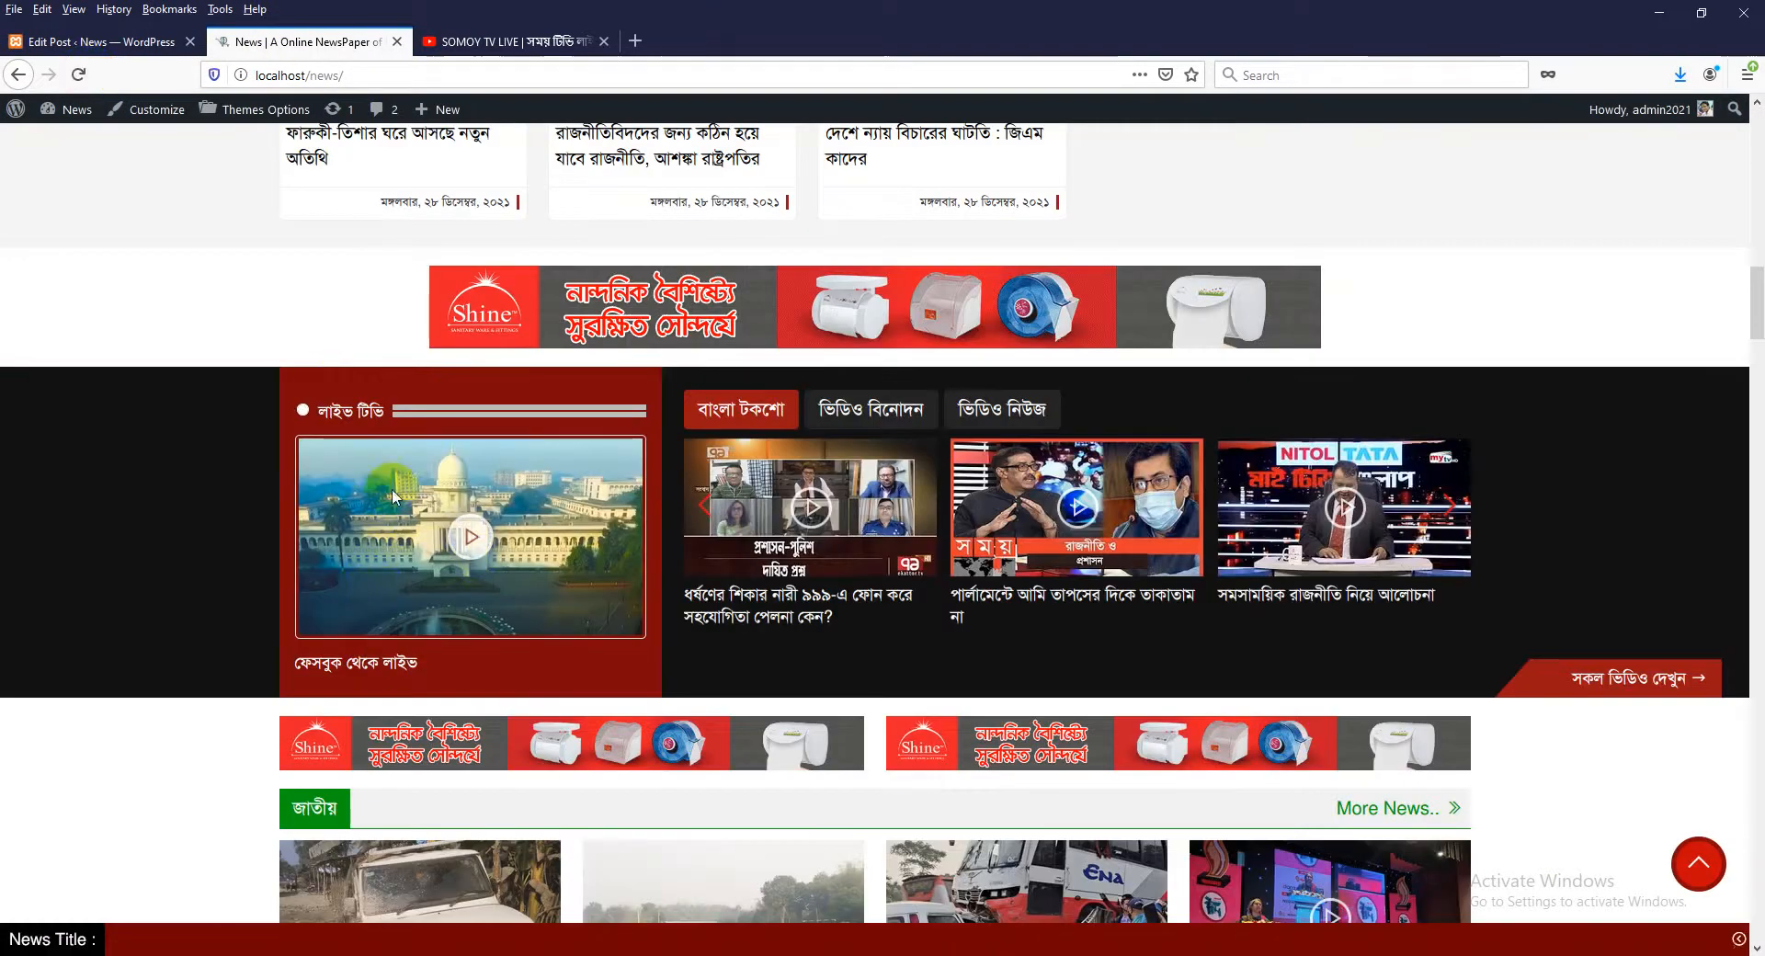
click(469, 538)
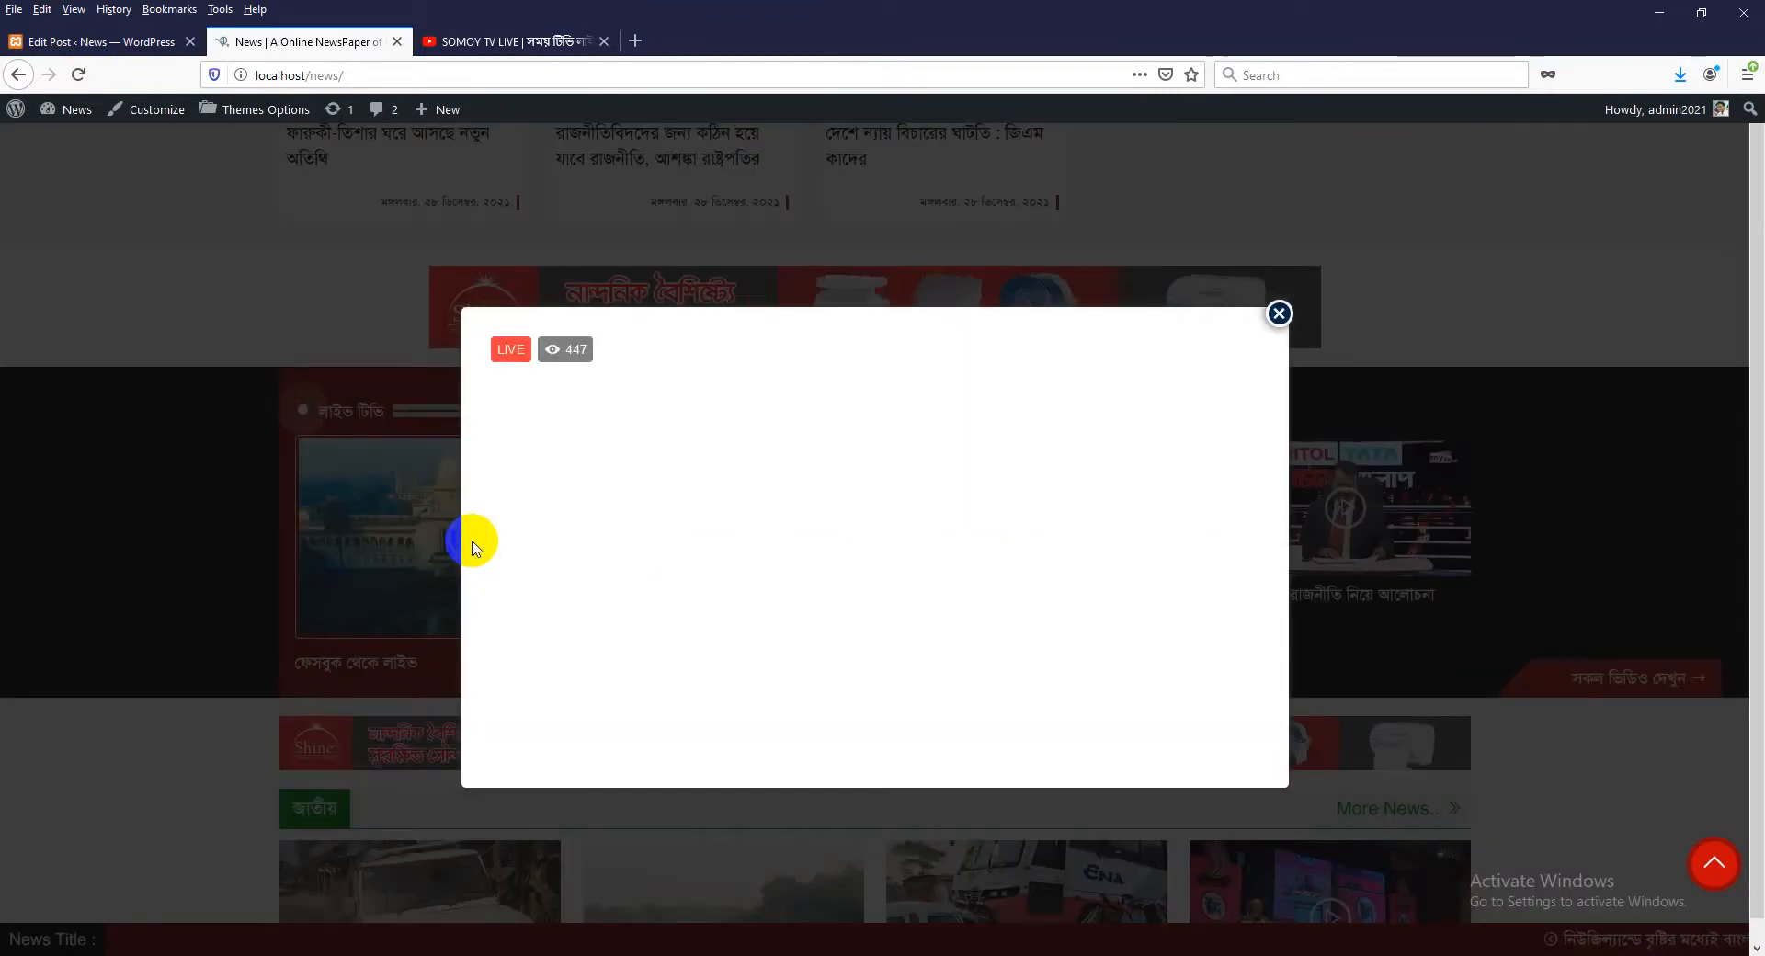
click(1278, 314)
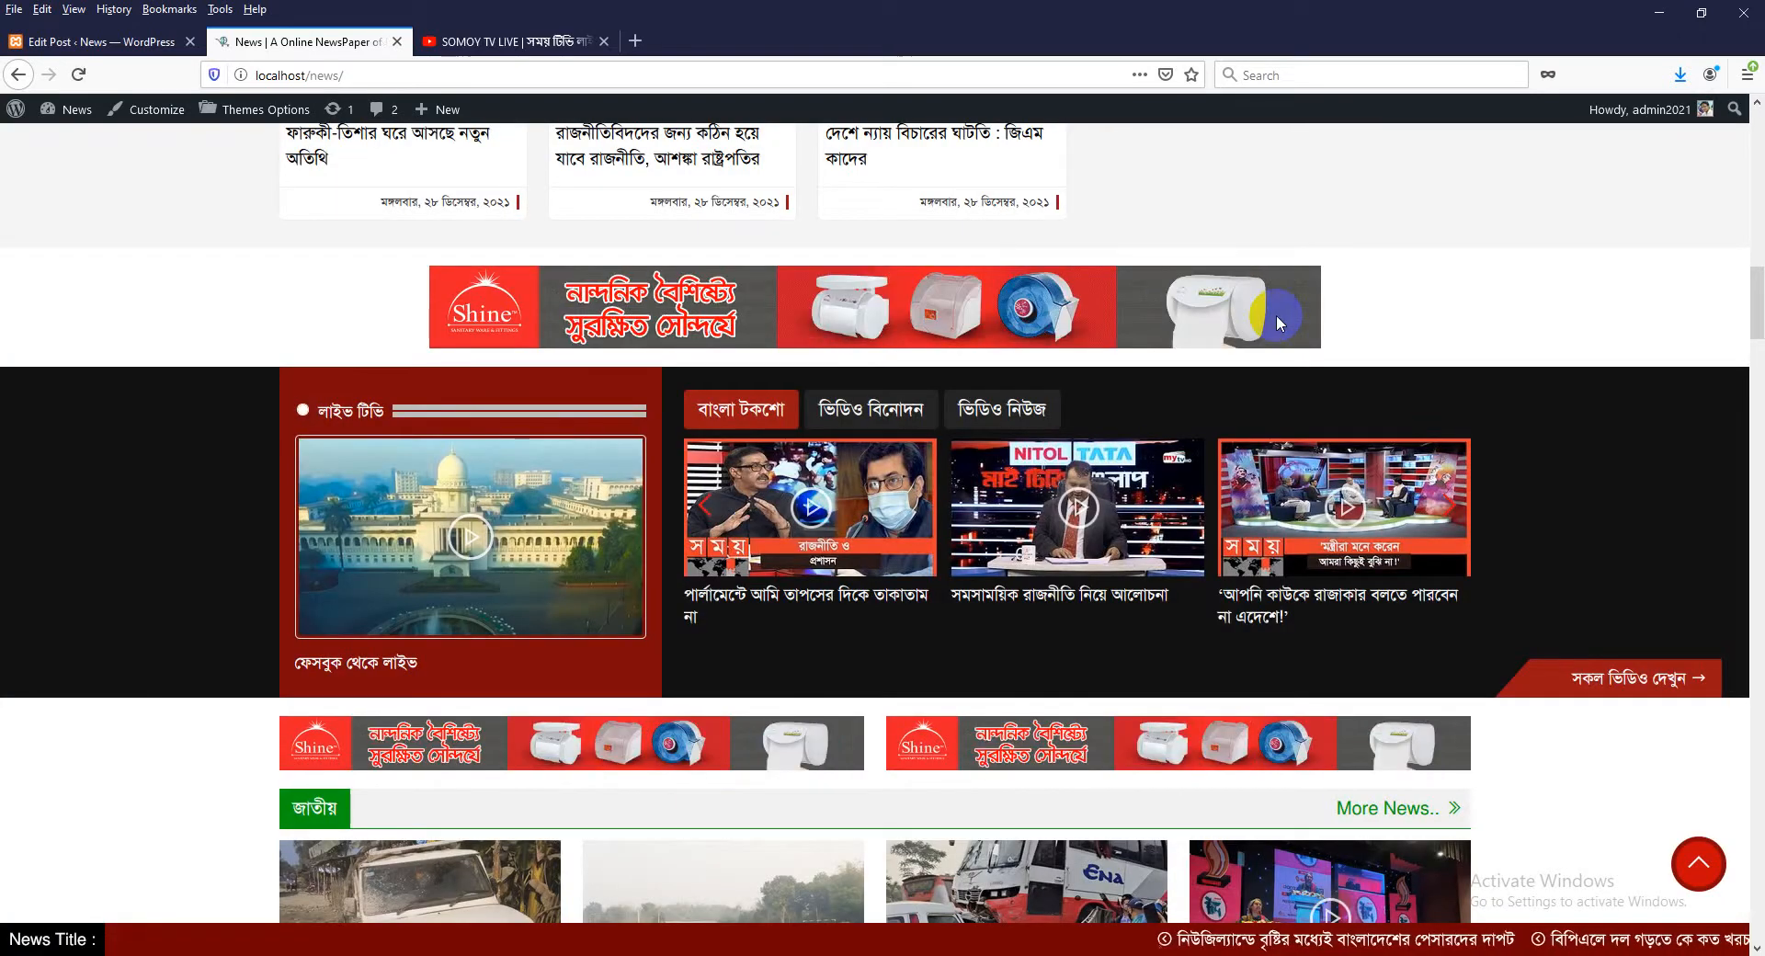
- Mute the browser tab showing the news site's home page
click(65, 41)
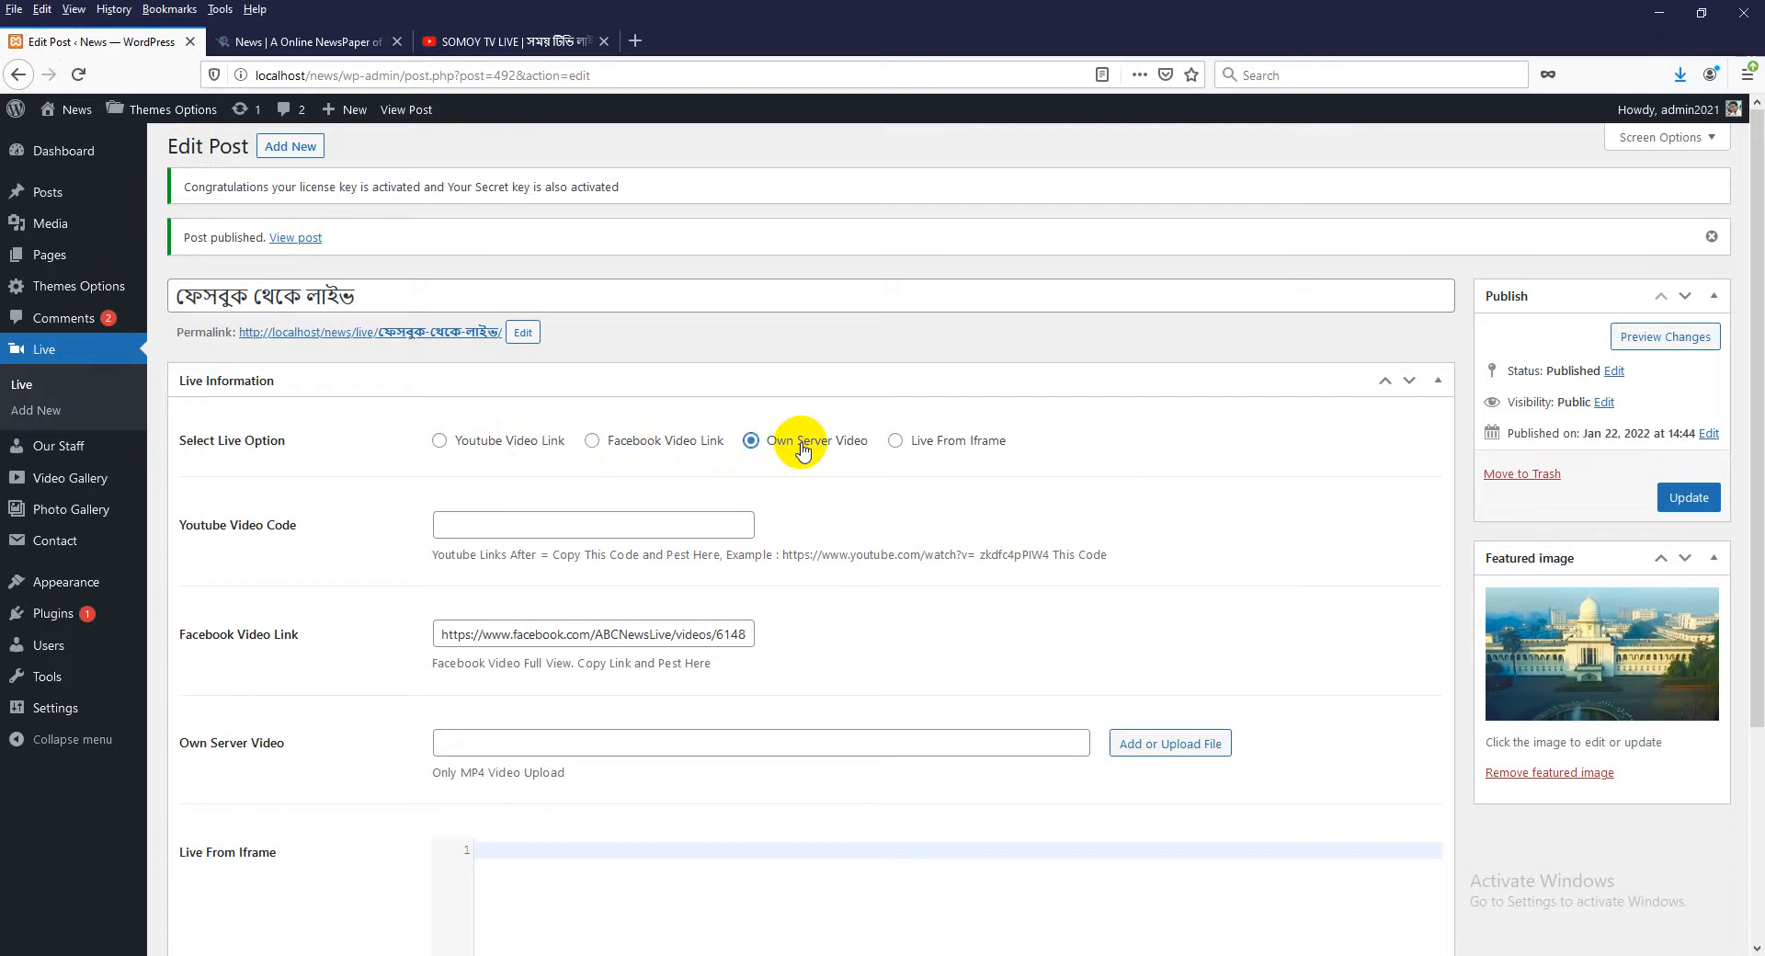
click(341, 44)
right_click(347, 44)
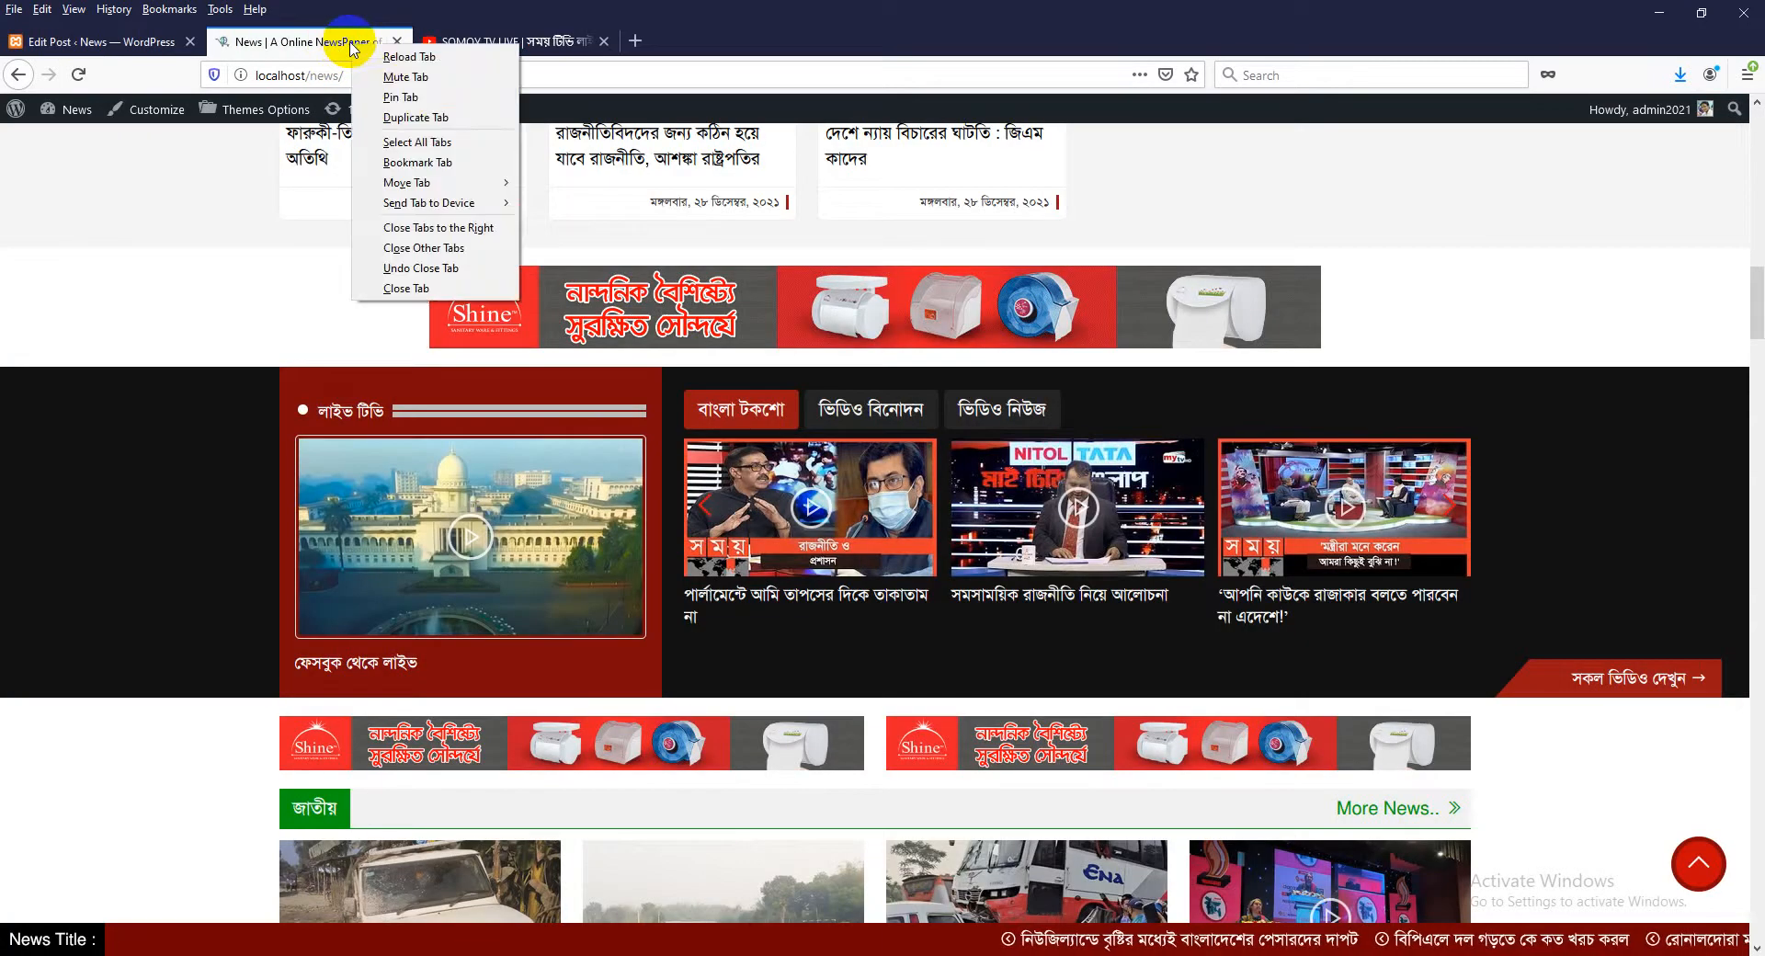
click(407, 77)
click(96, 41)
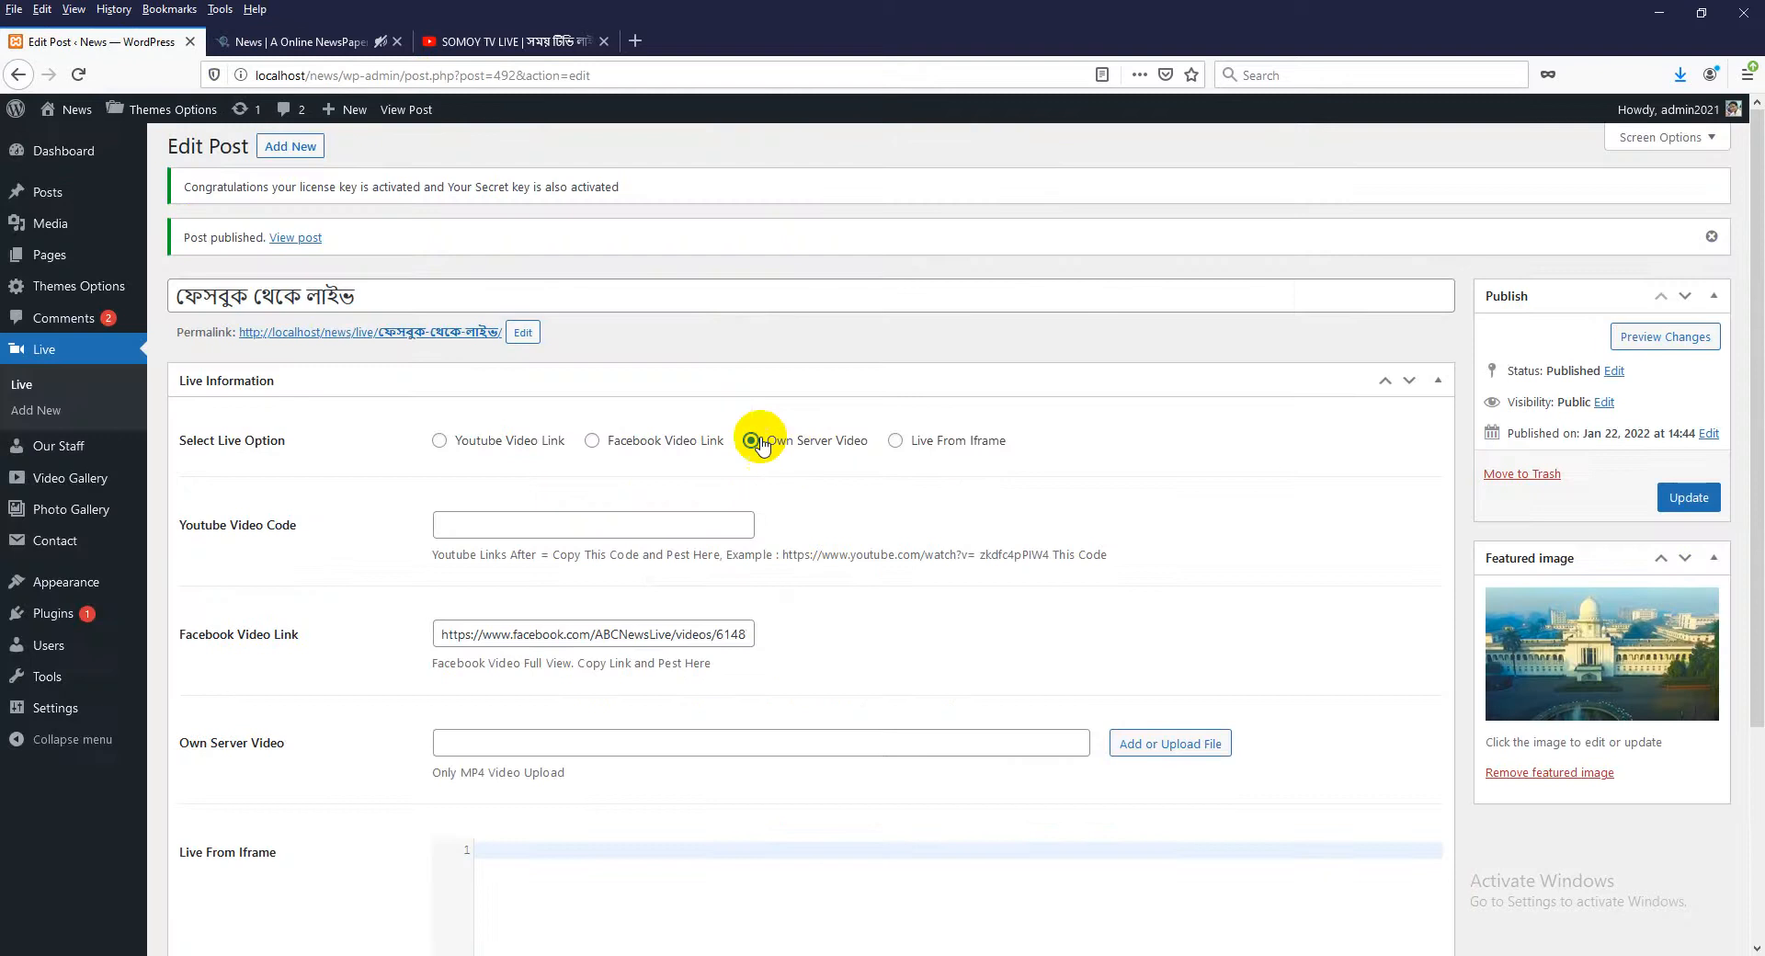
drag(301, 296, 145, 291)
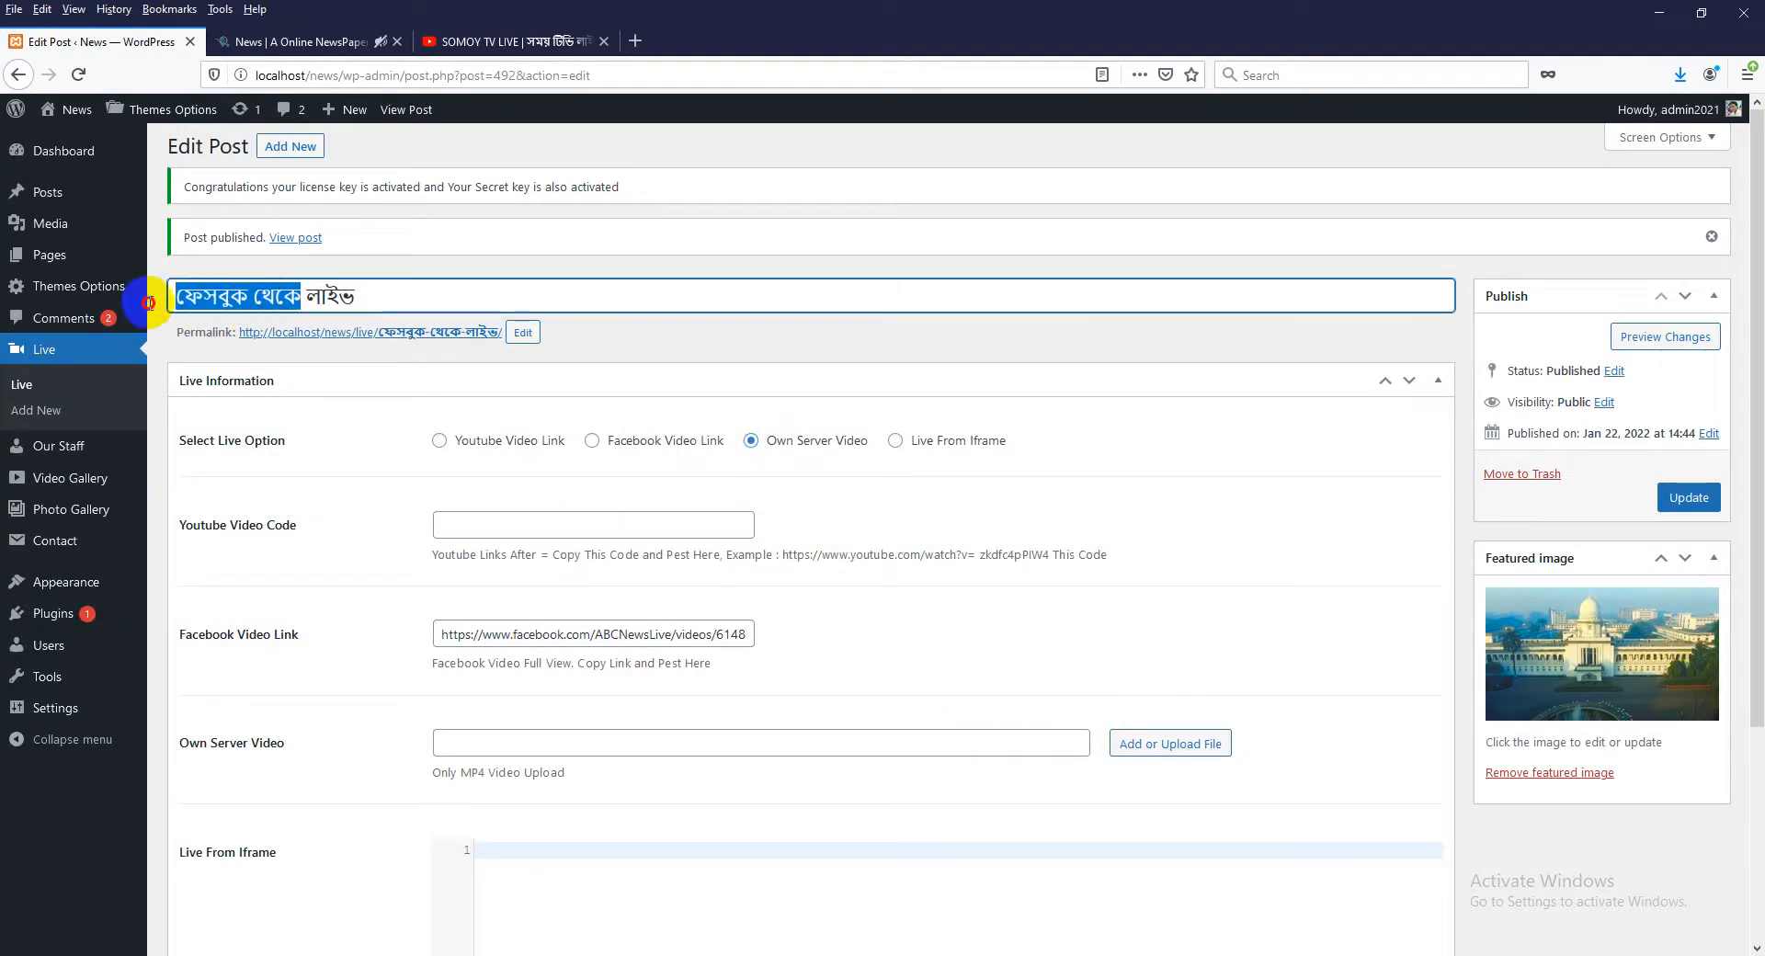
key(BackSpace)
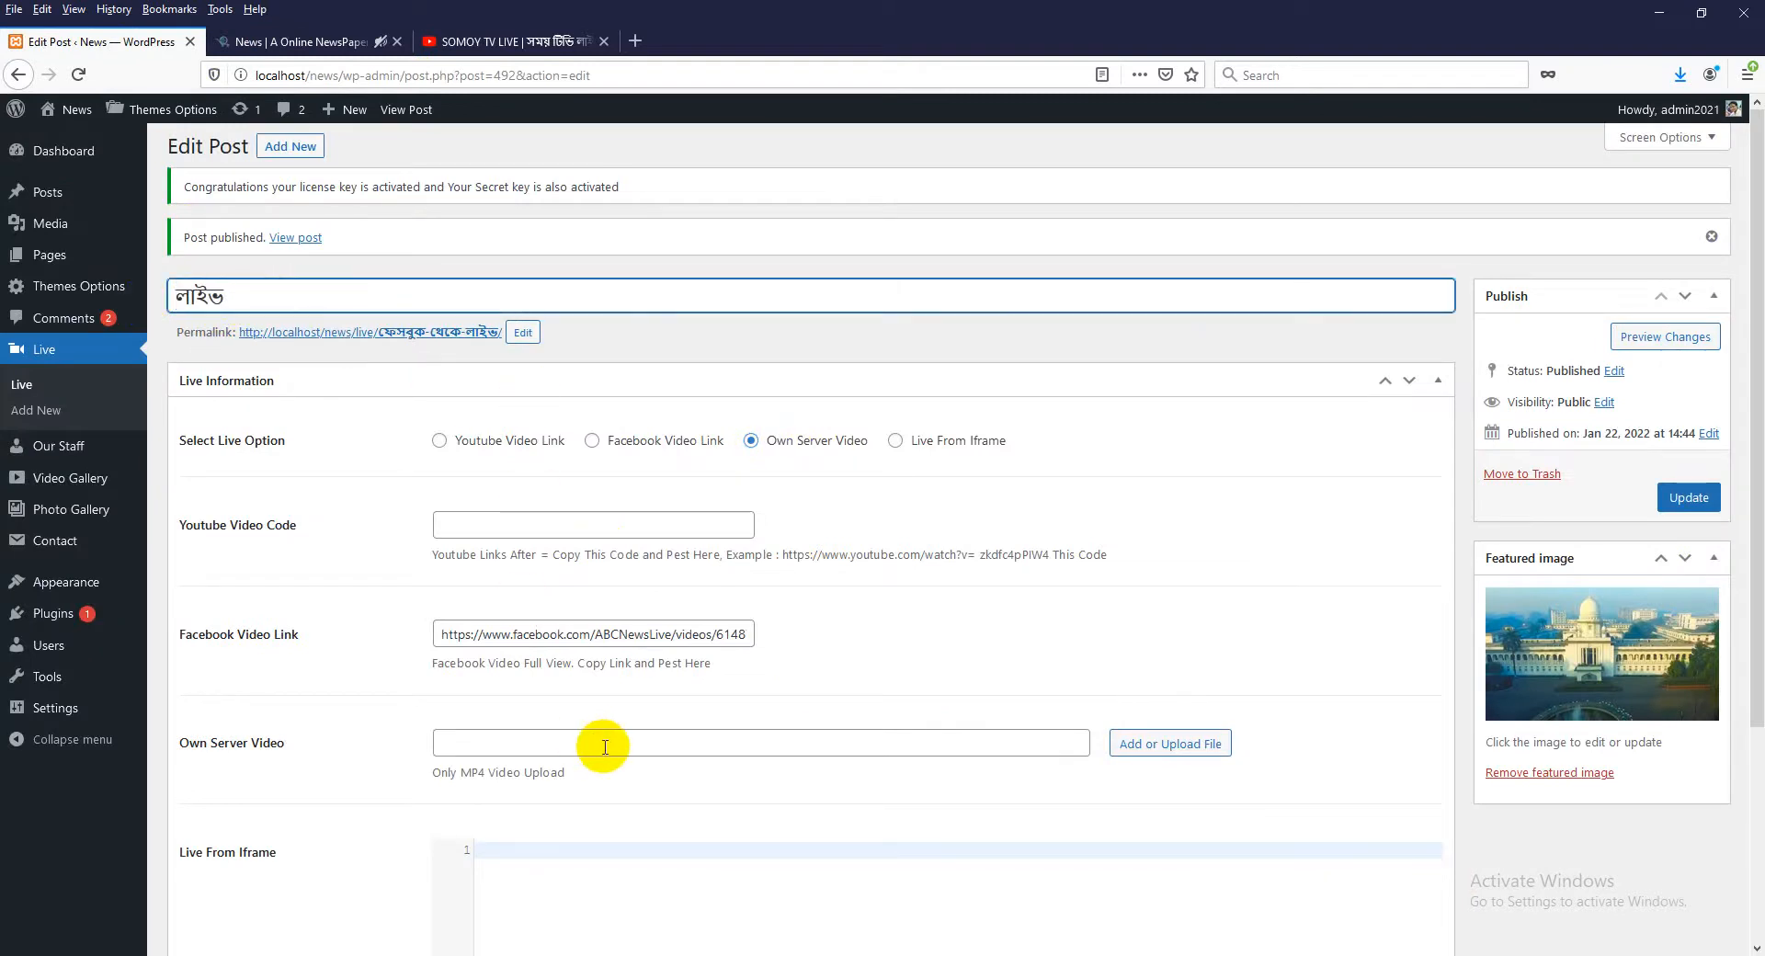
scroll(604, 741, down, 2)
triple_click(623, 447)
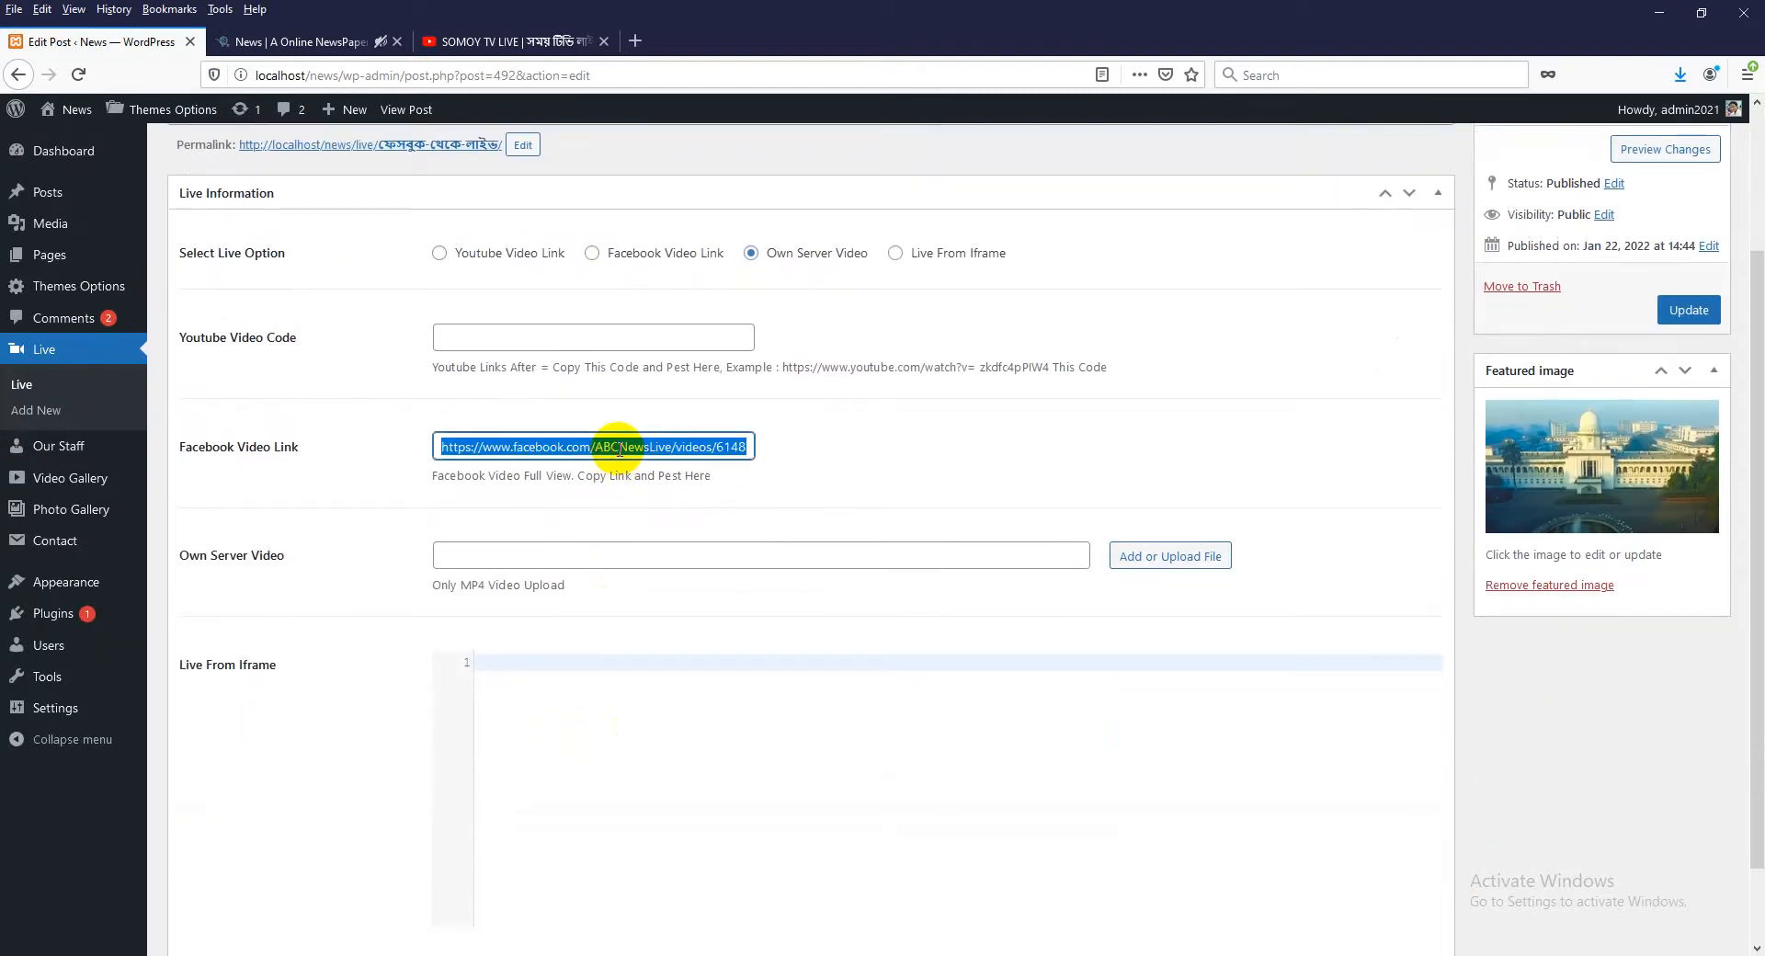
scroll(622, 468, up, 2)
key(BackSpace)
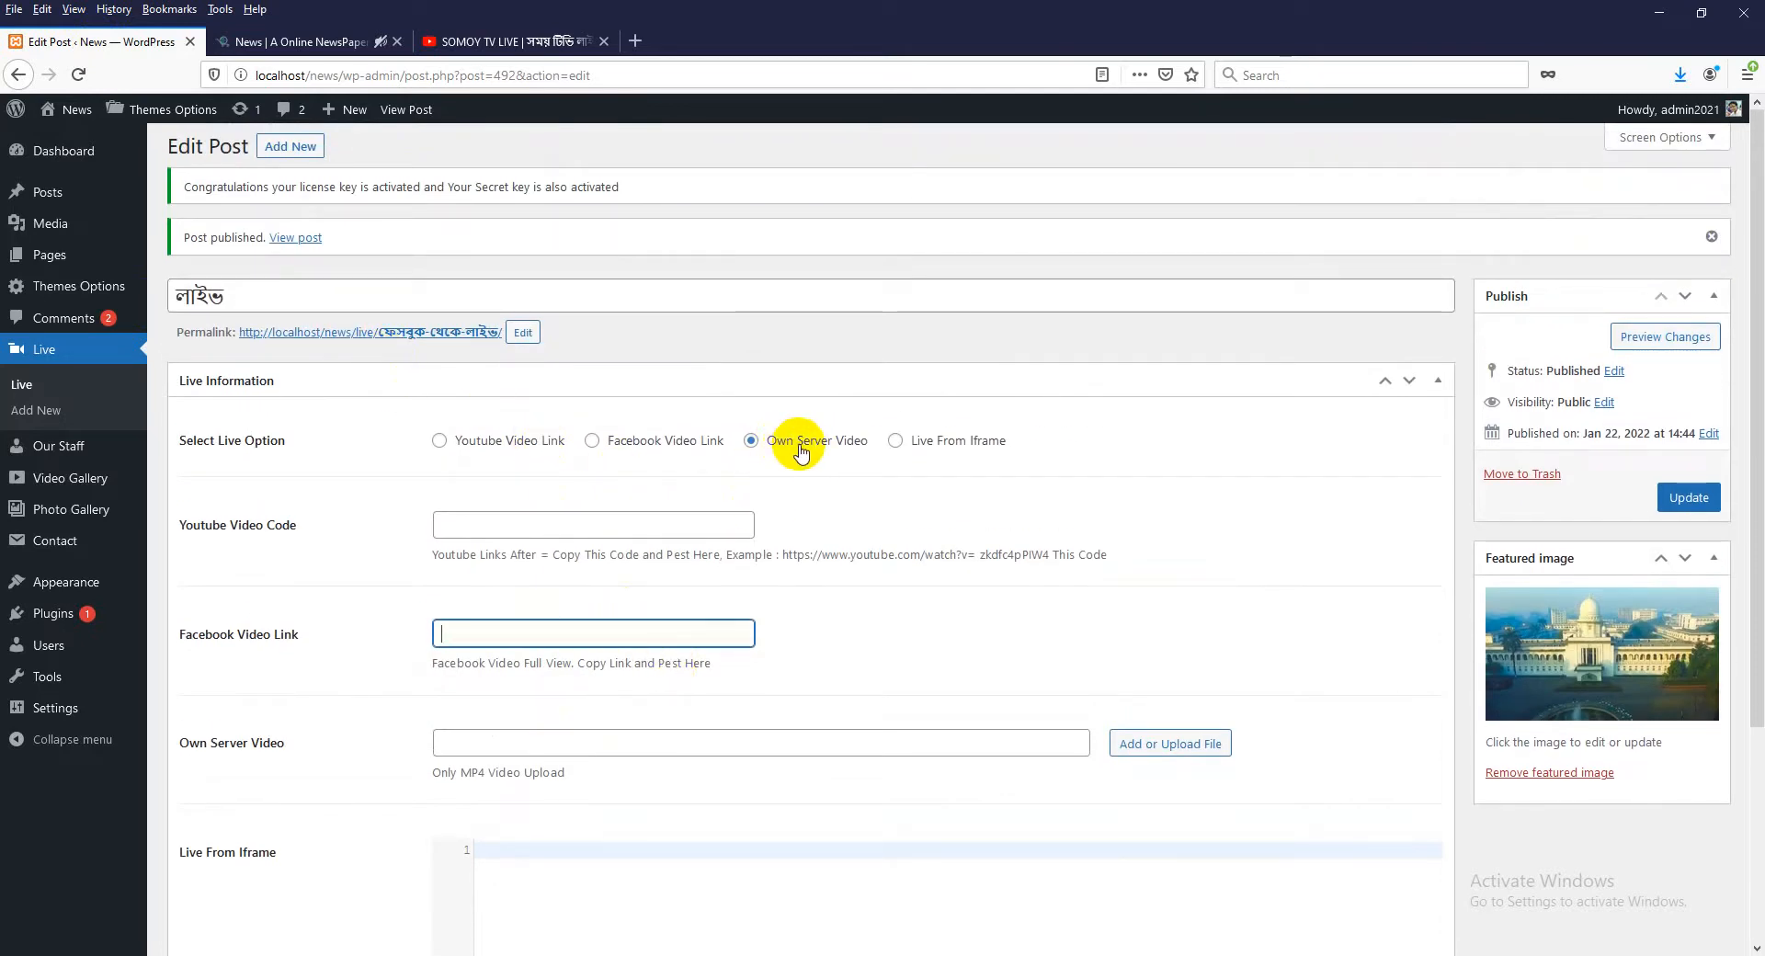
- Start another new live post titled "লাইভ" with the Own Server Video option and open the file upload for its video
click(305, 153)
click(991, 445)
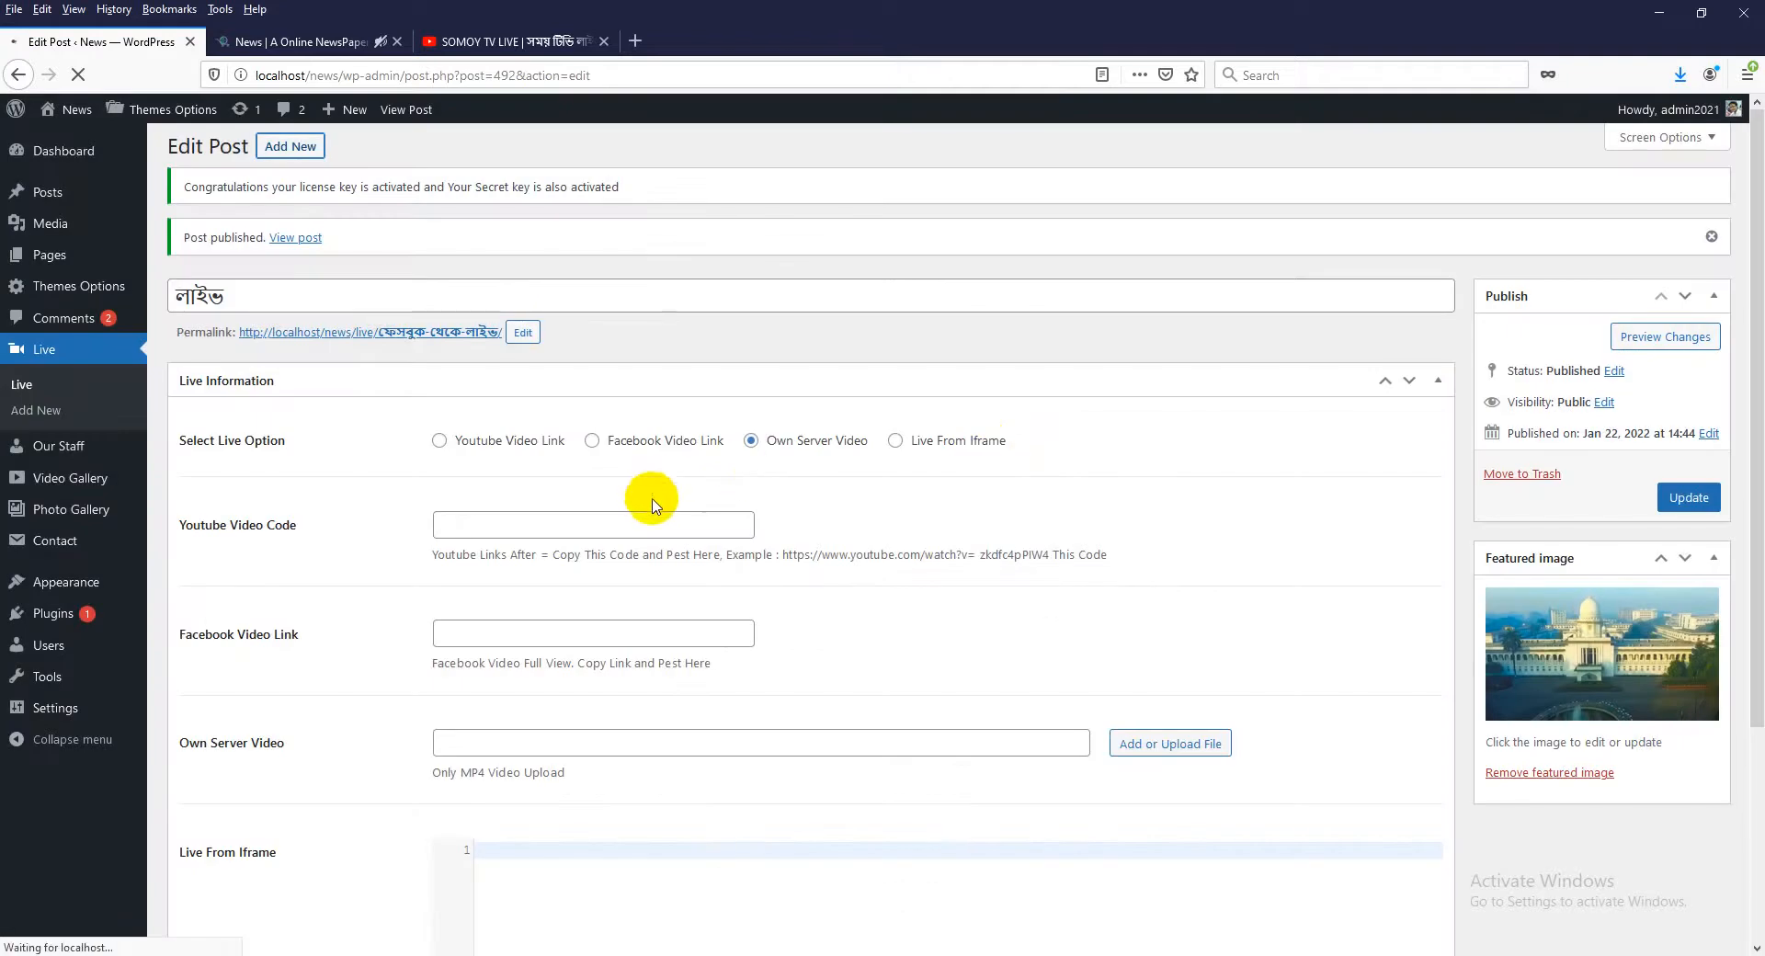
click(249, 247)
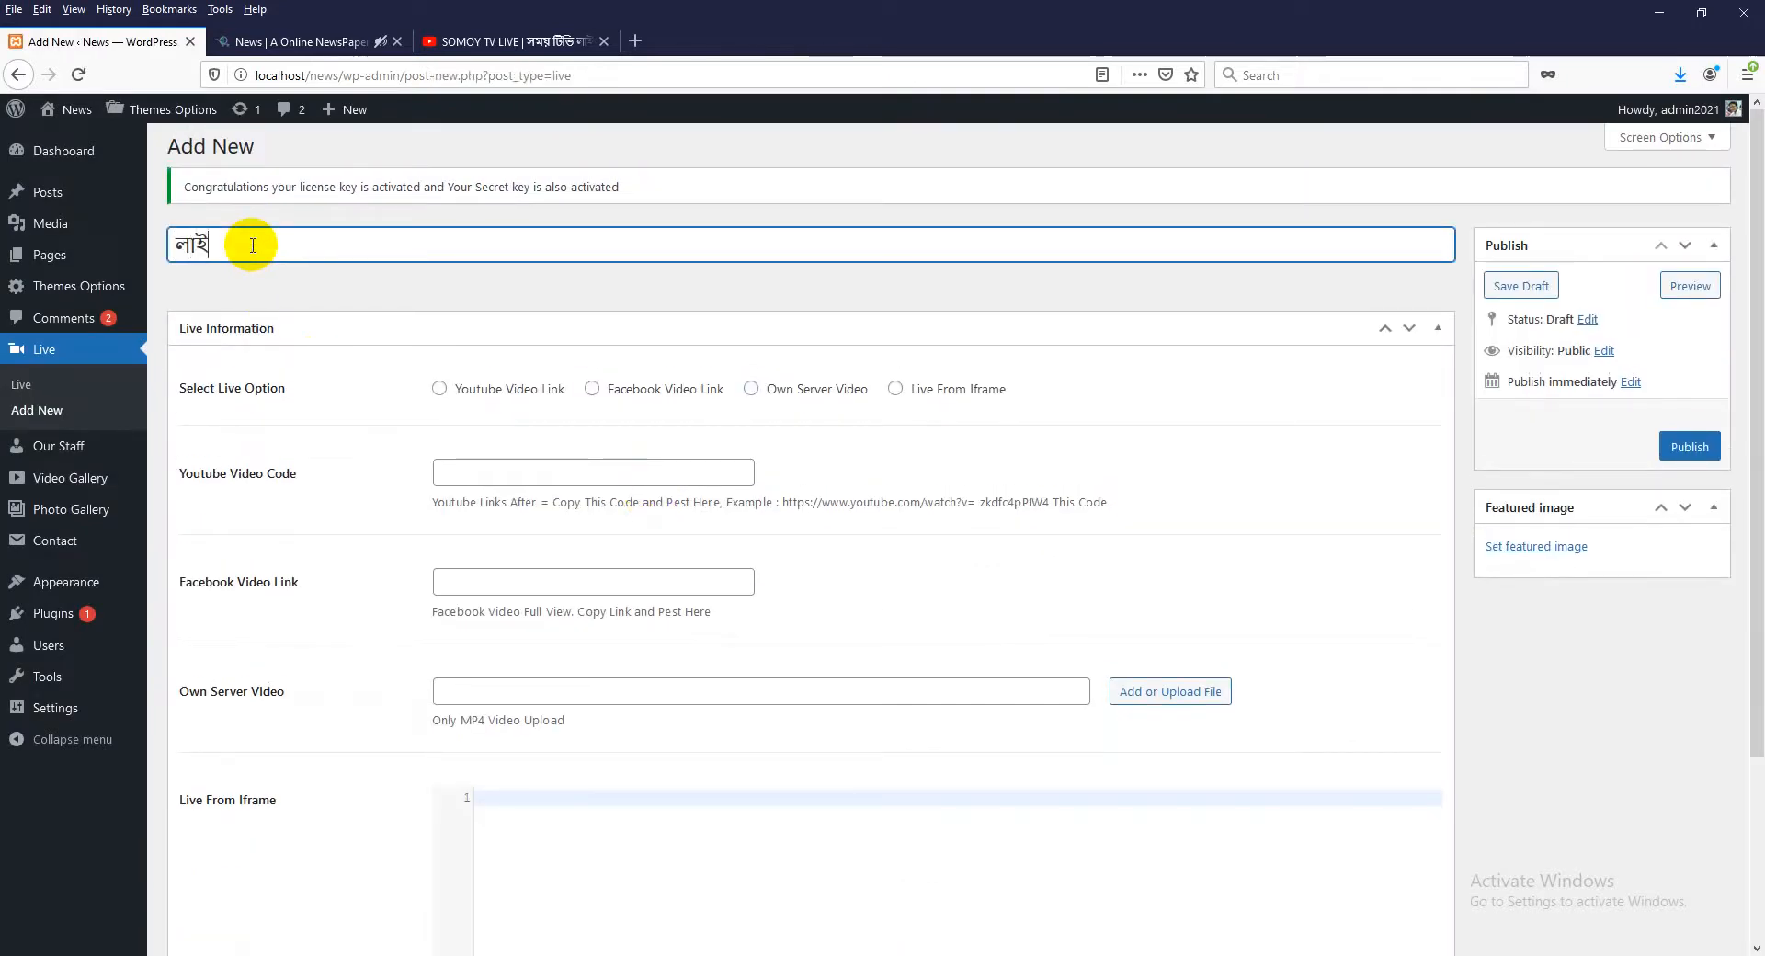
click(807, 390)
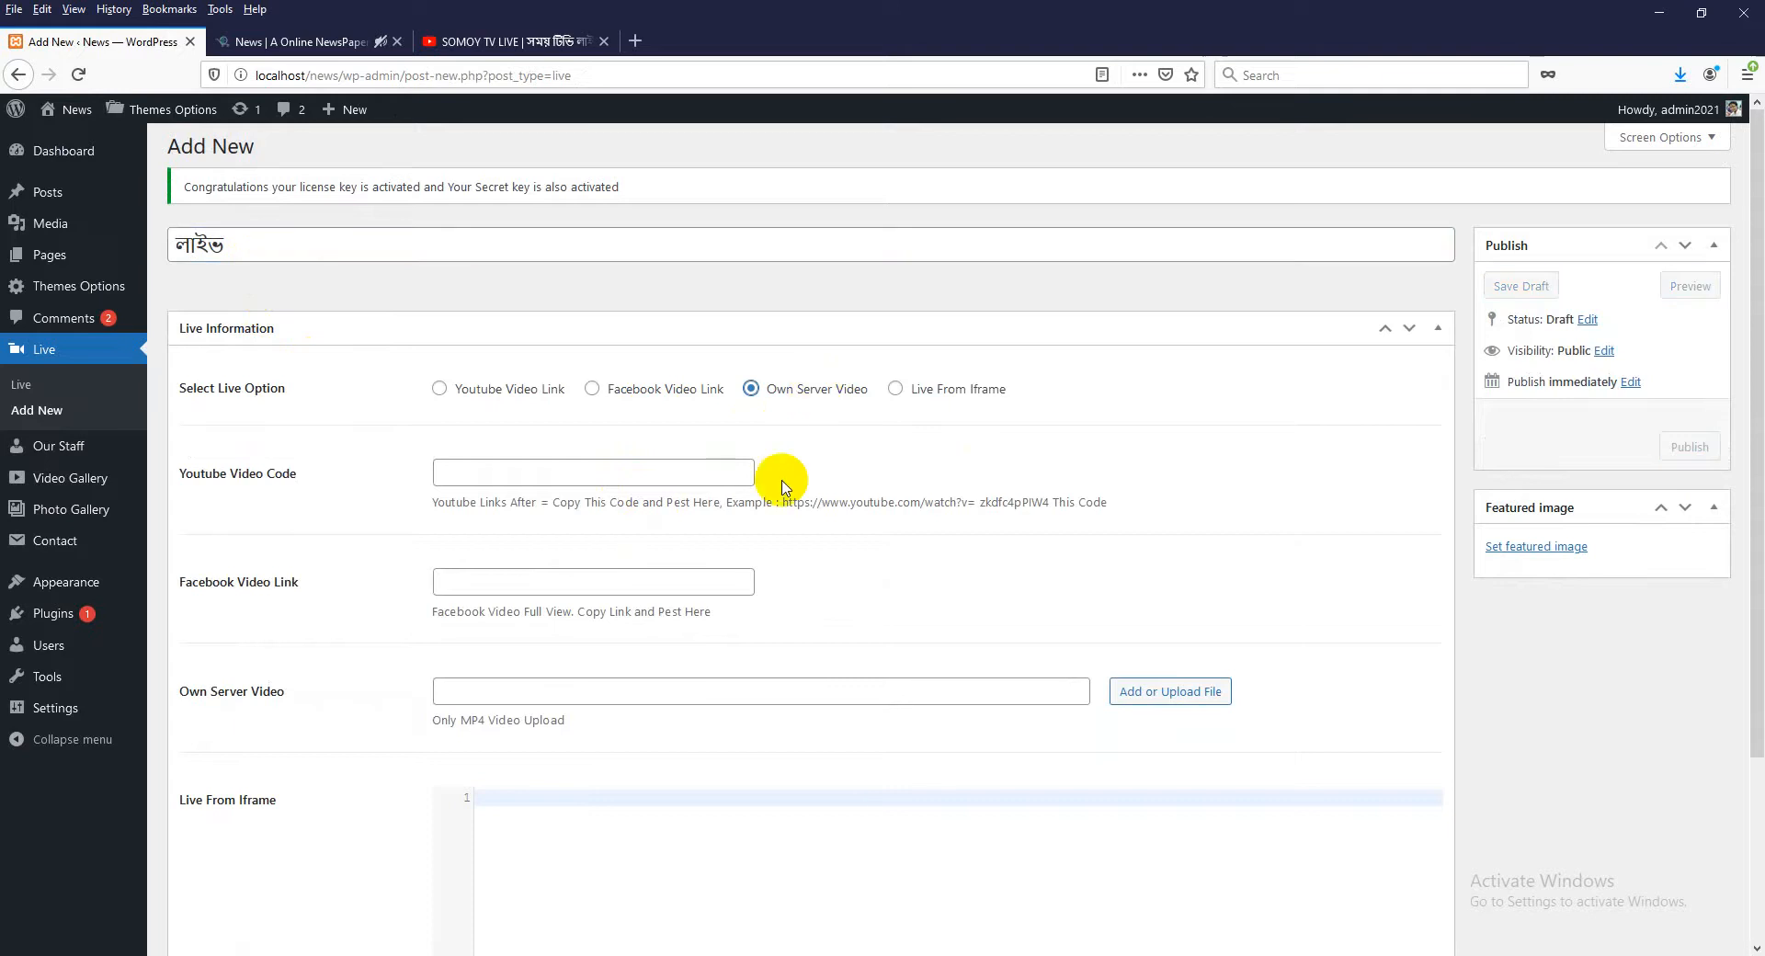
click(1158, 693)
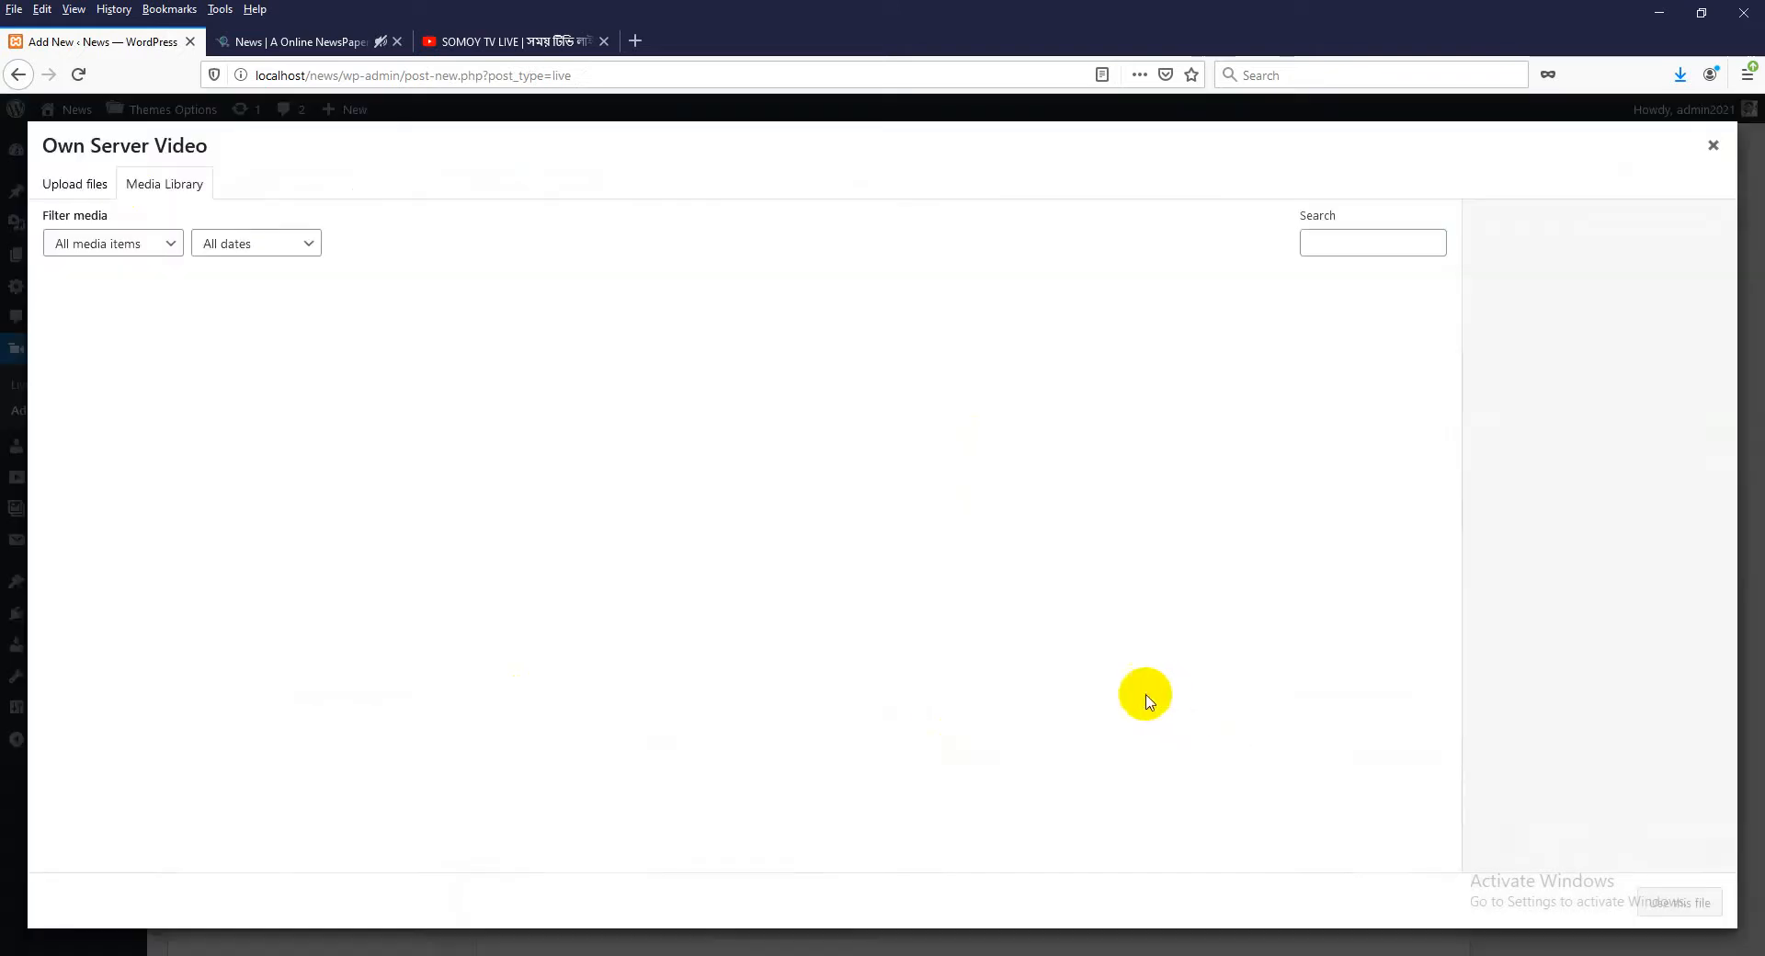
click(116, 188)
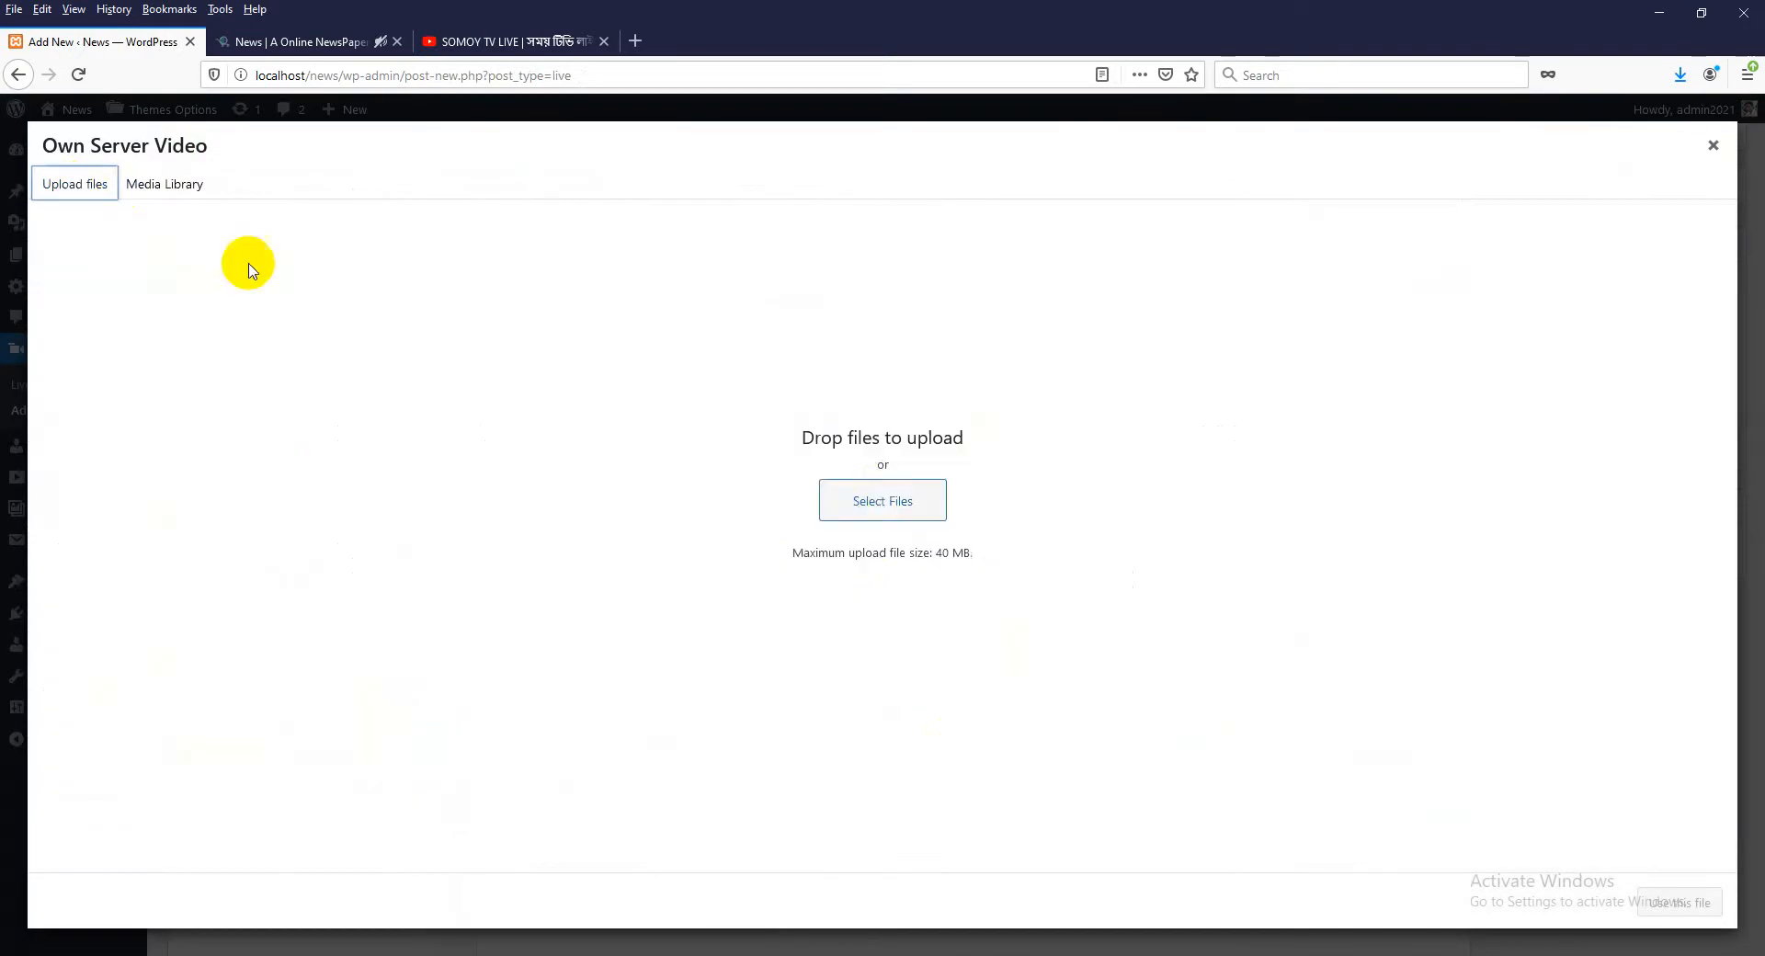
- Try to upload themesbazar.mp4 from the info folder on the Desktop
click(879, 497)
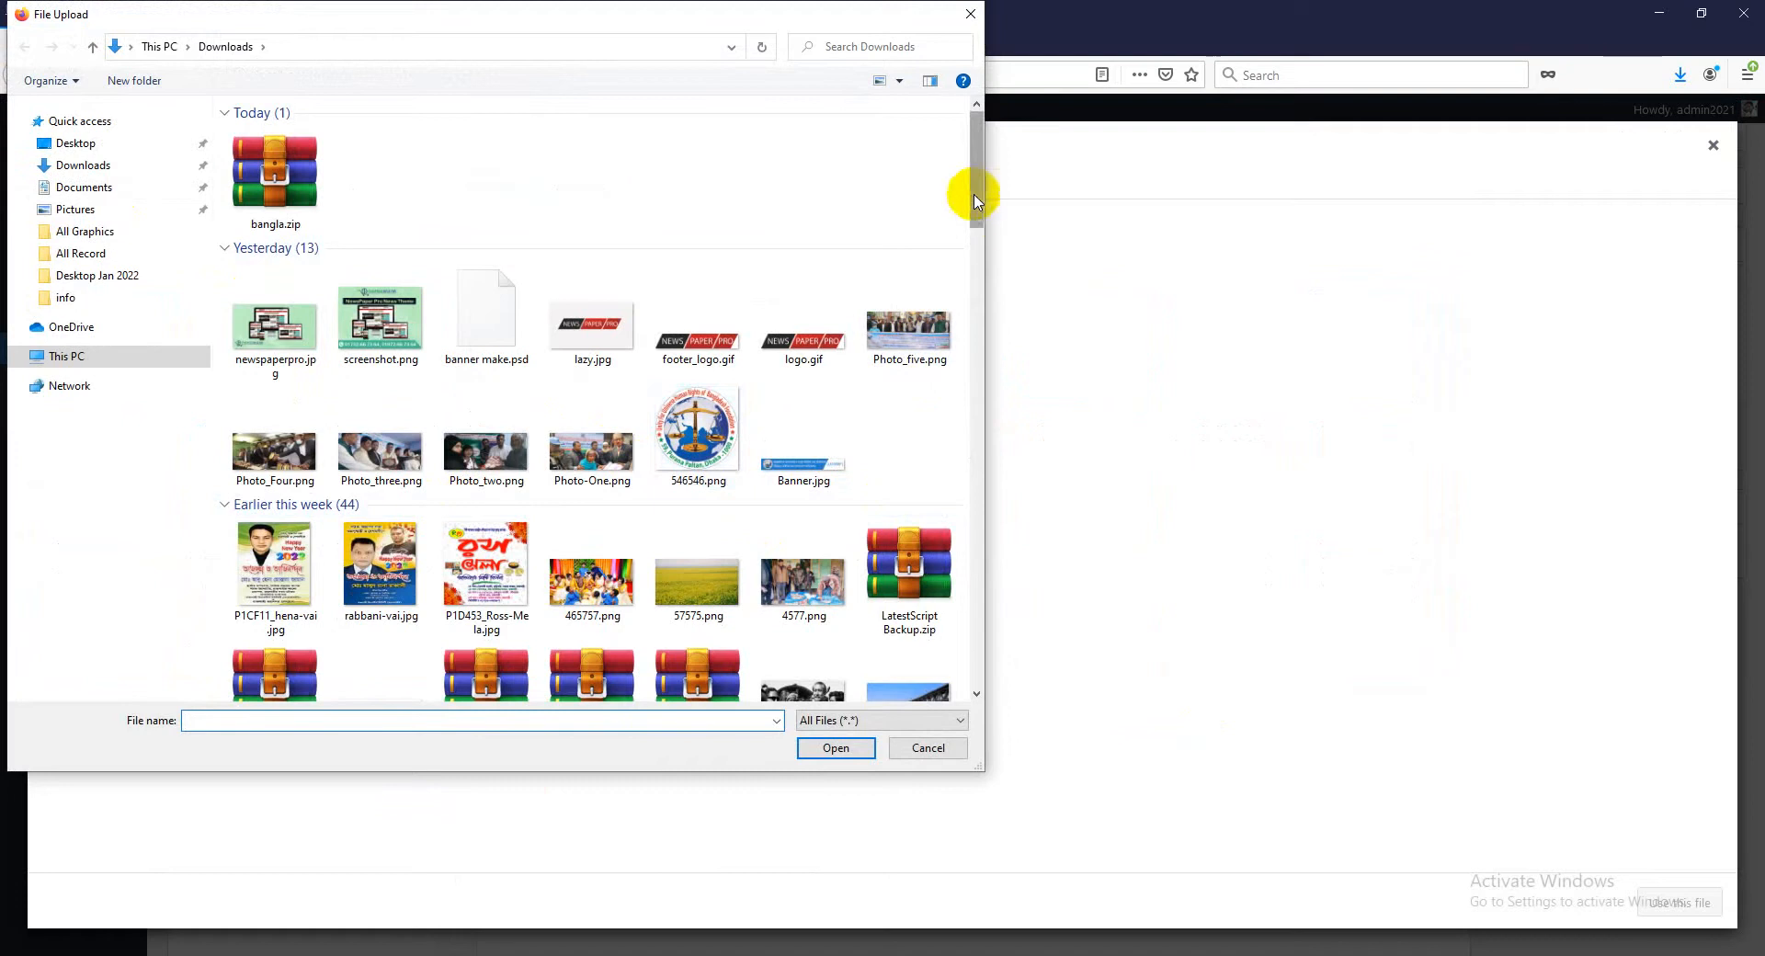
click(72, 142)
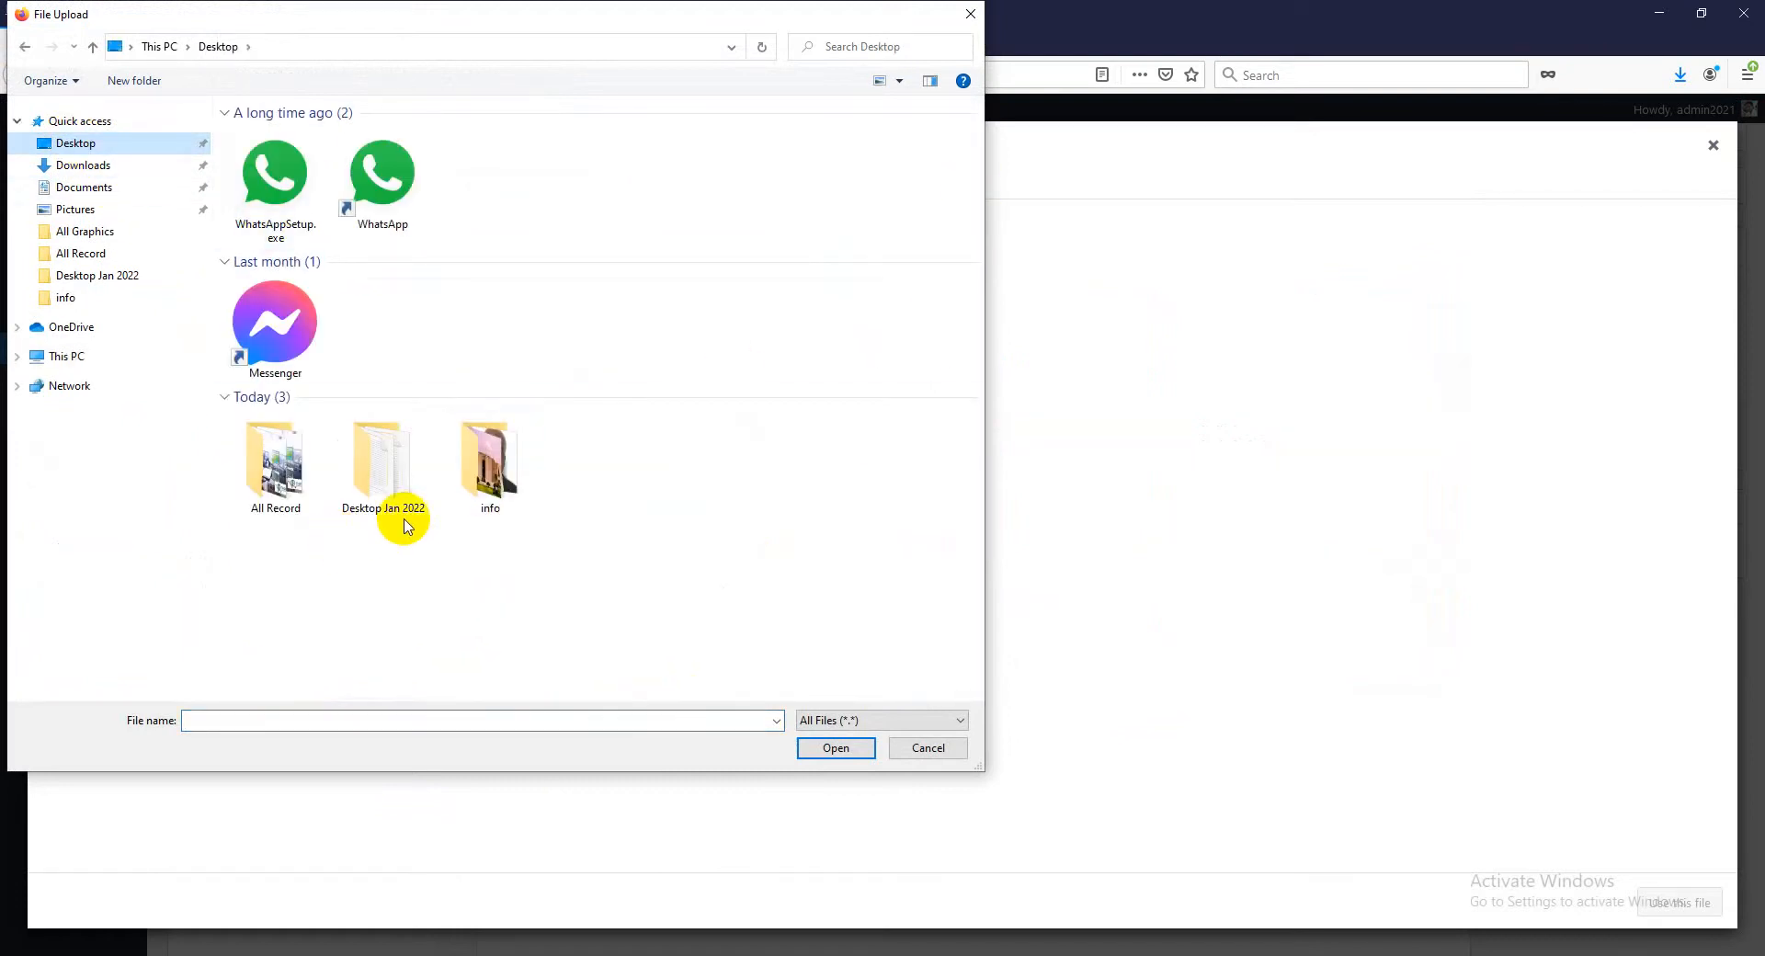
double_click(498, 490)
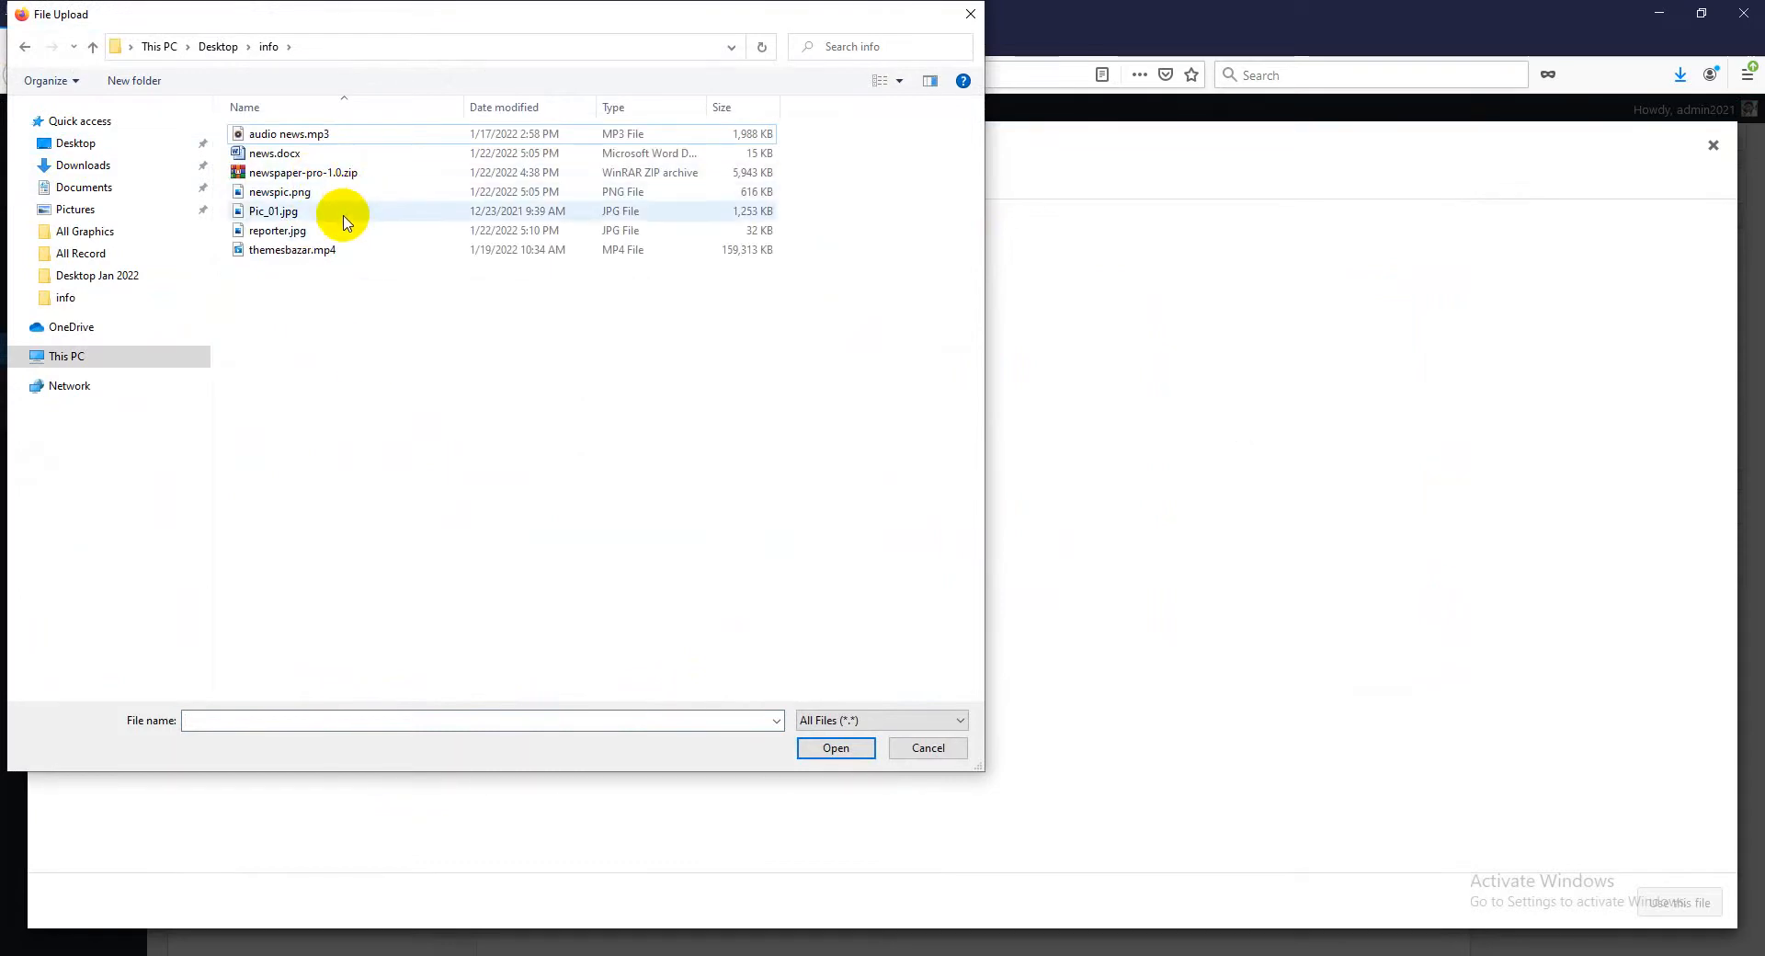
click(299, 251)
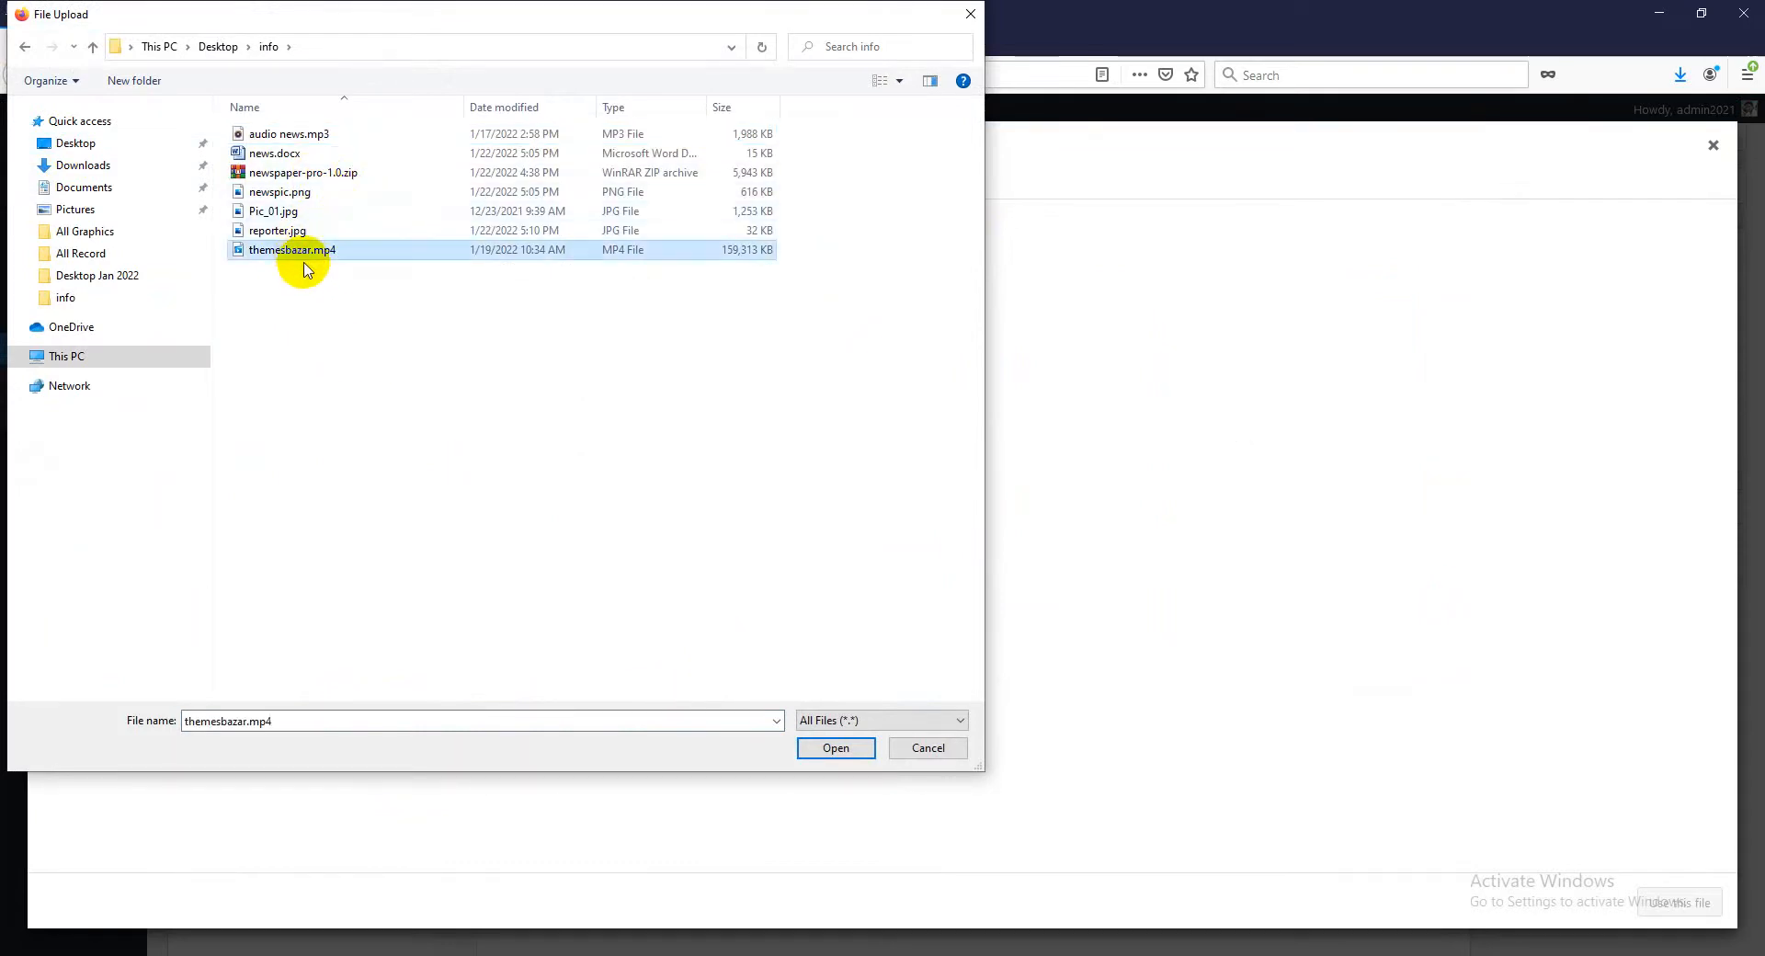
click(837, 747)
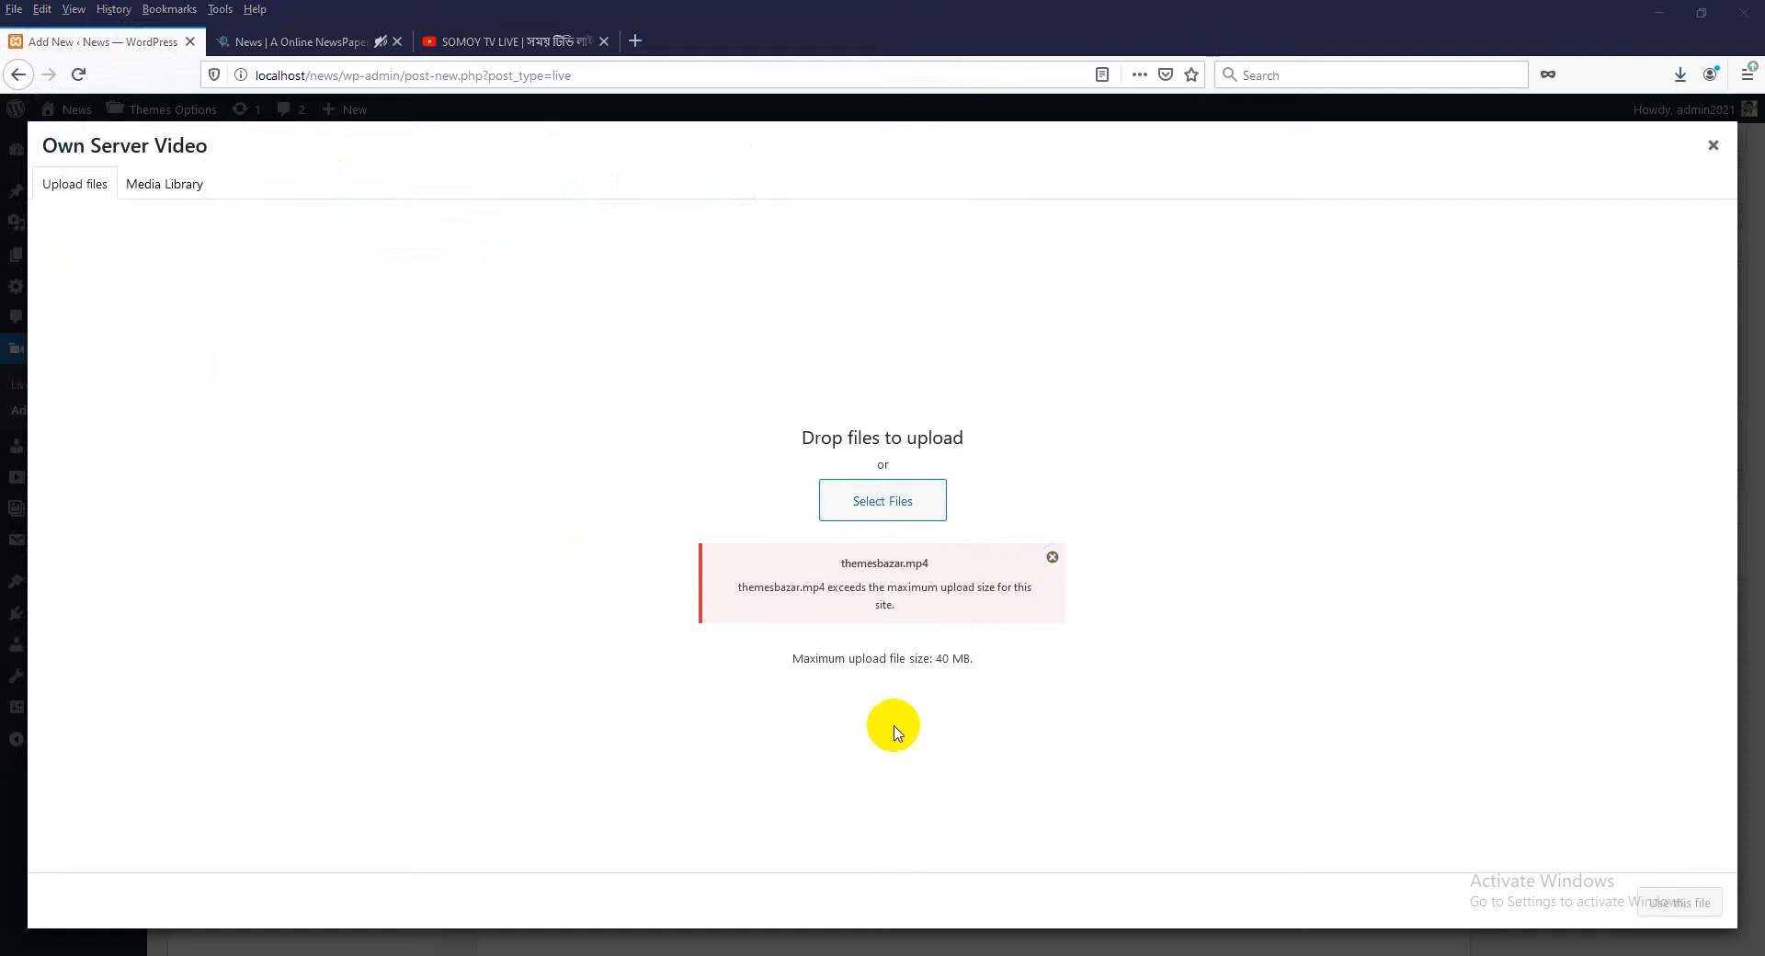
- Upload themesbazar.mp4 from the Downloads folder, use it as the post's Own Server Video, and publish the post
click(881, 487)
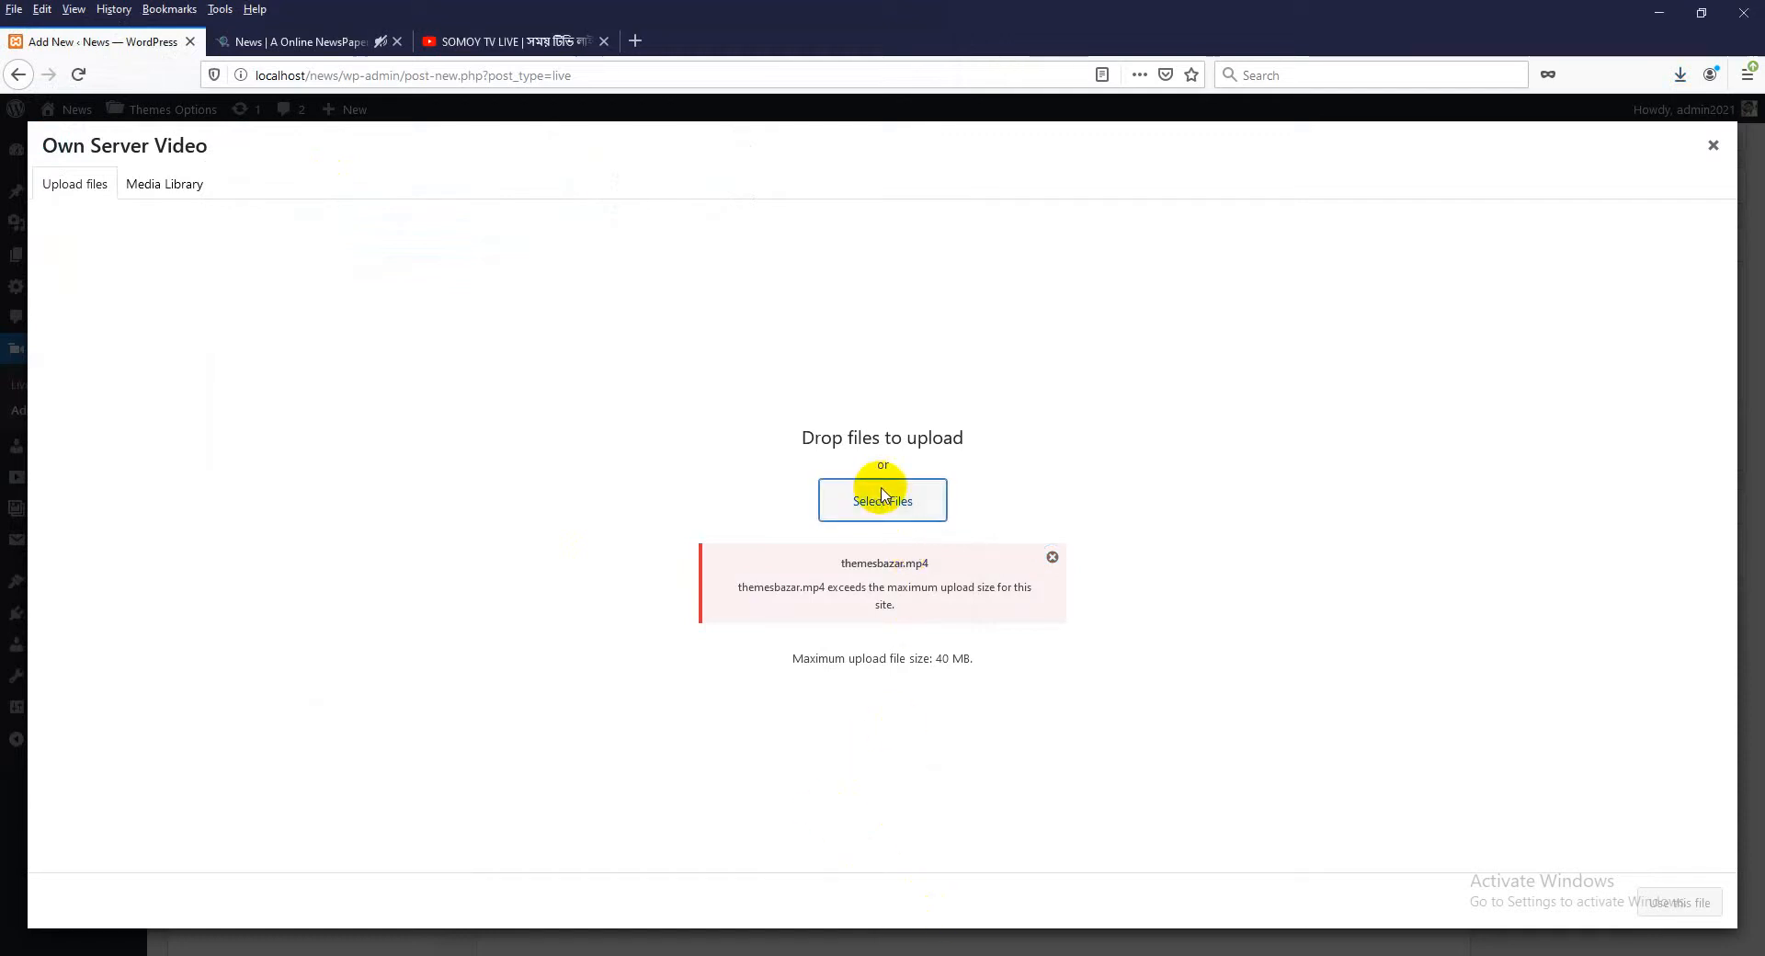
click(83, 166)
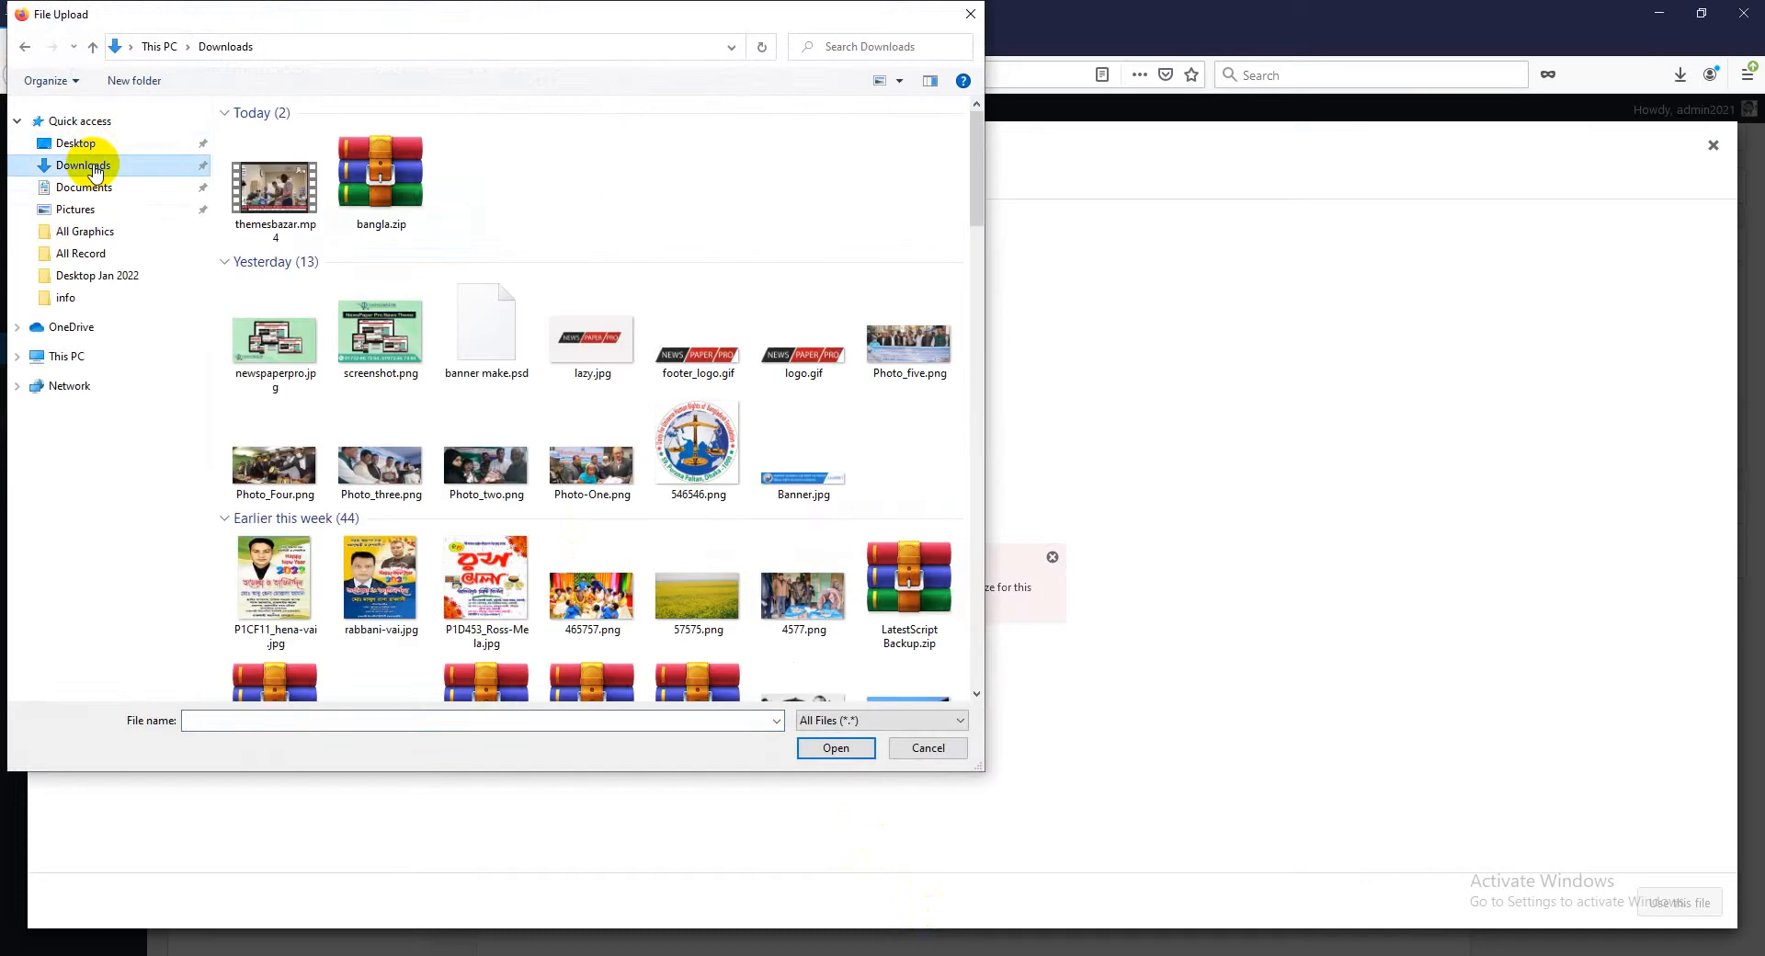
drag(343, 15, 521, 135)
click(445, 333)
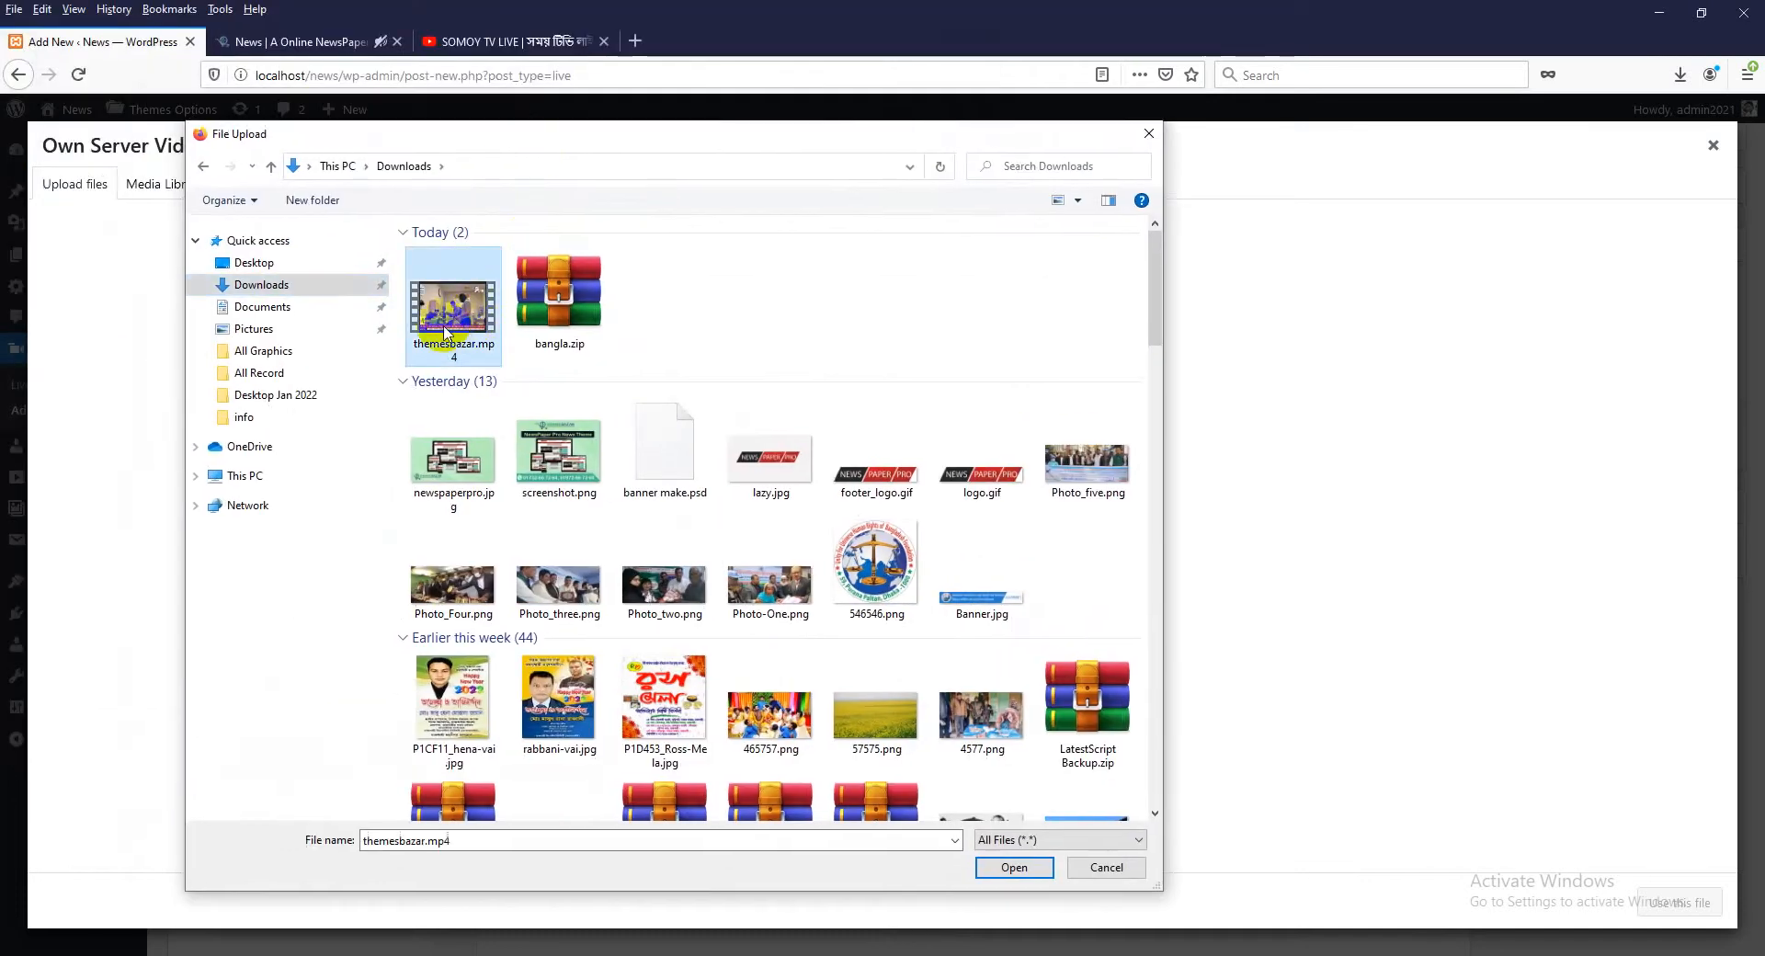
click(1014, 867)
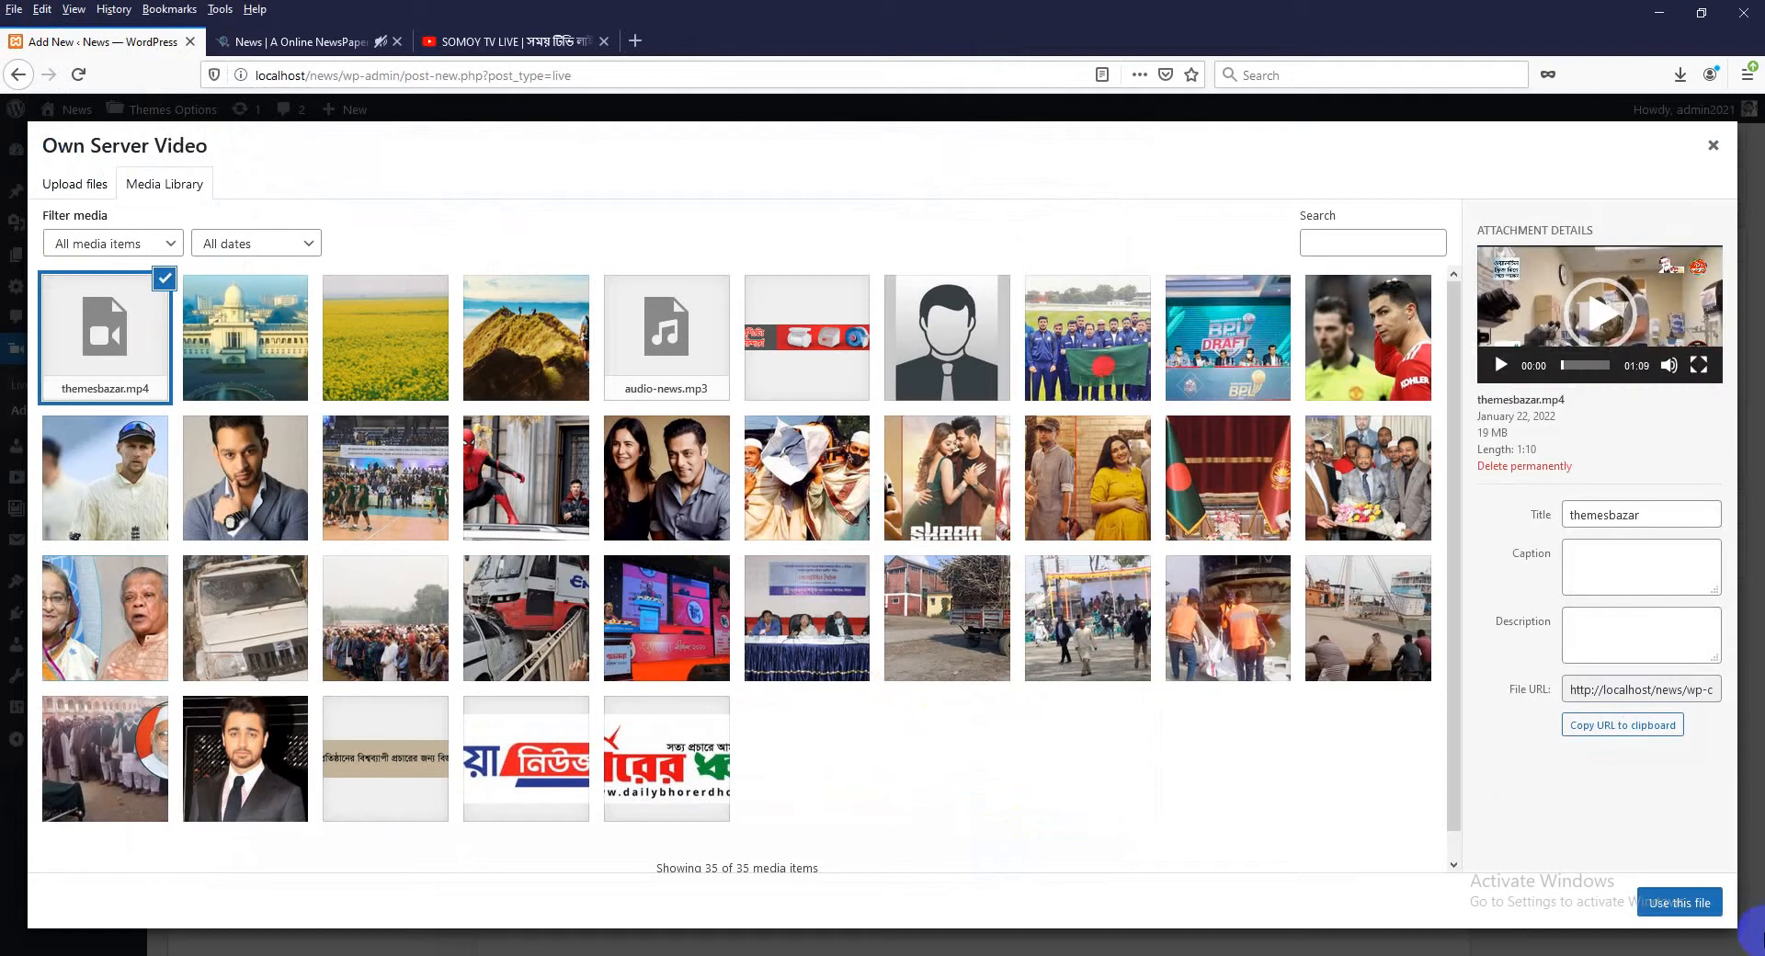
click(1680, 902)
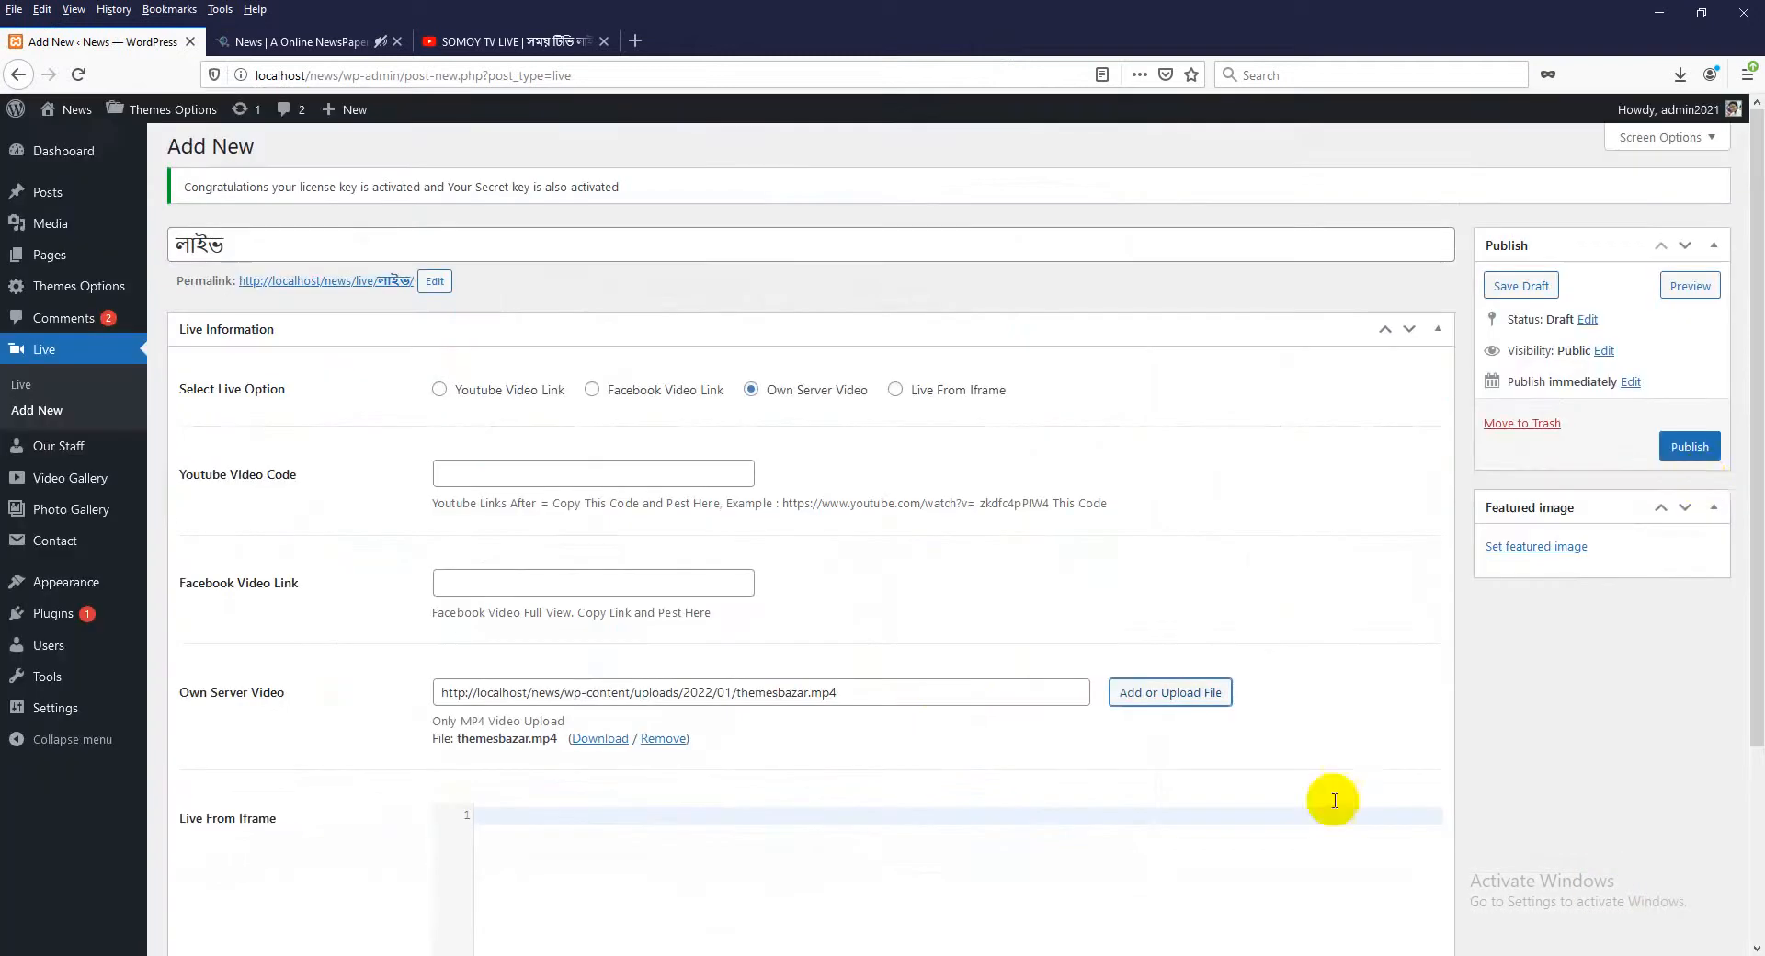
click(1694, 449)
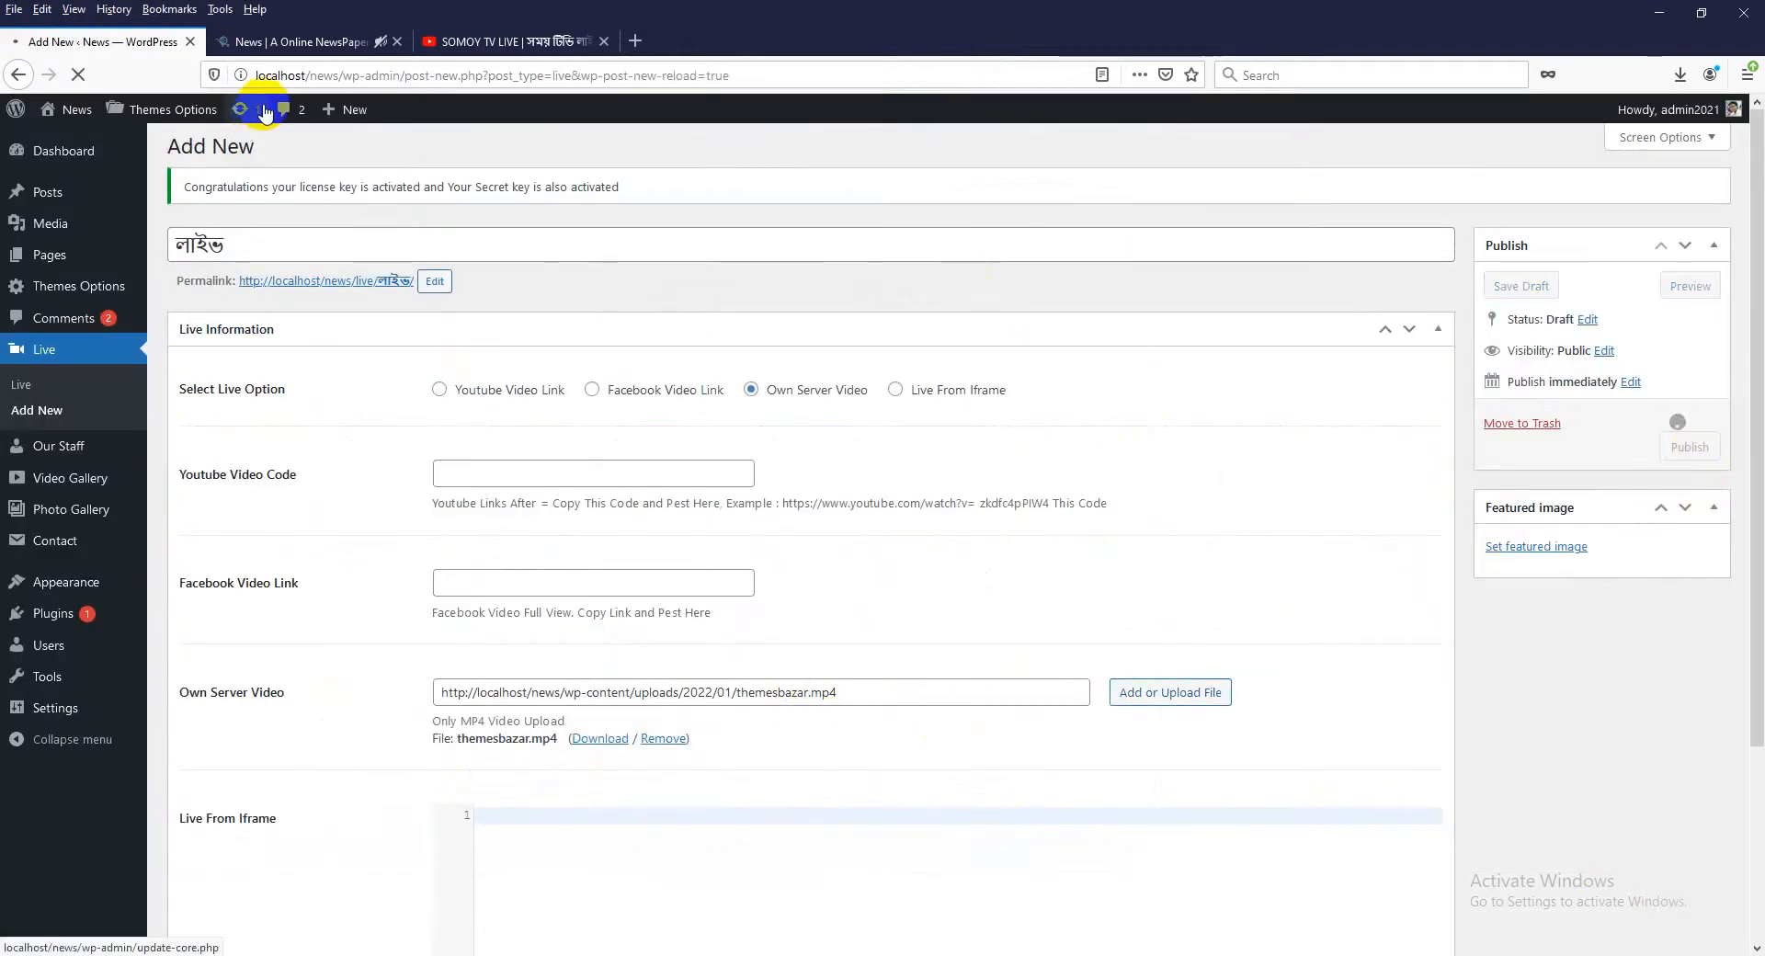
- Reload the home page, play the new video in the লাইভ টিভি section, and skip forward through it to about 0:44
click(287, 44)
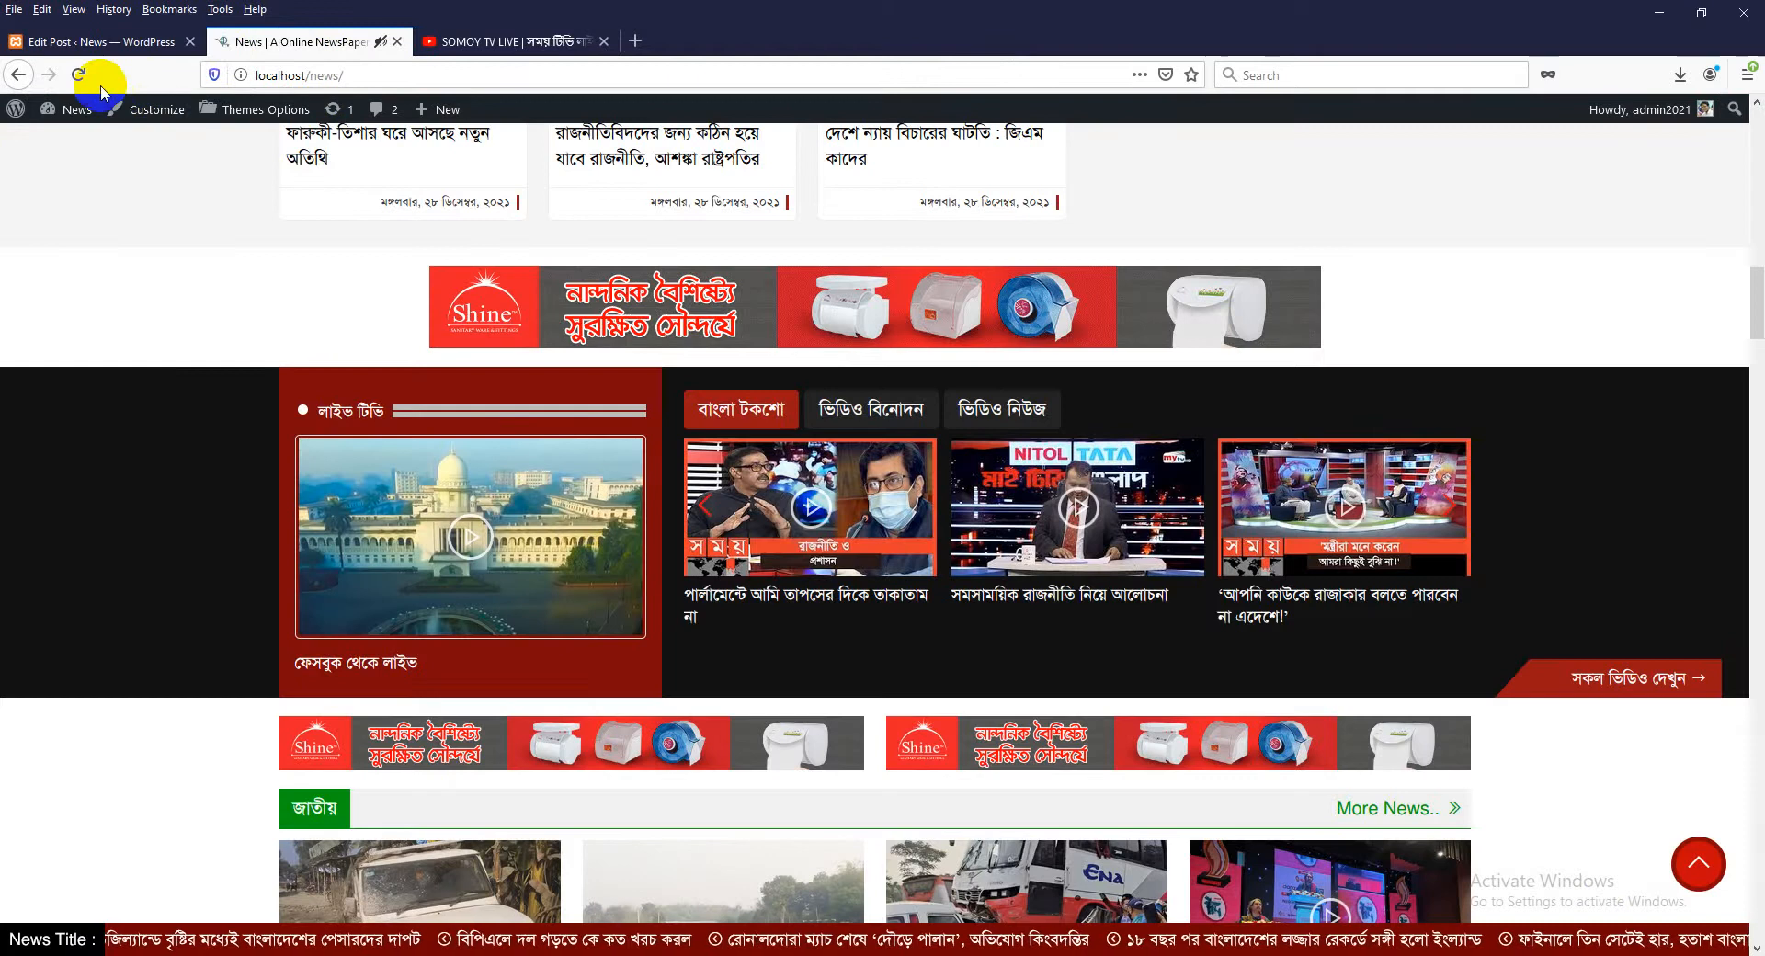
click(84, 77)
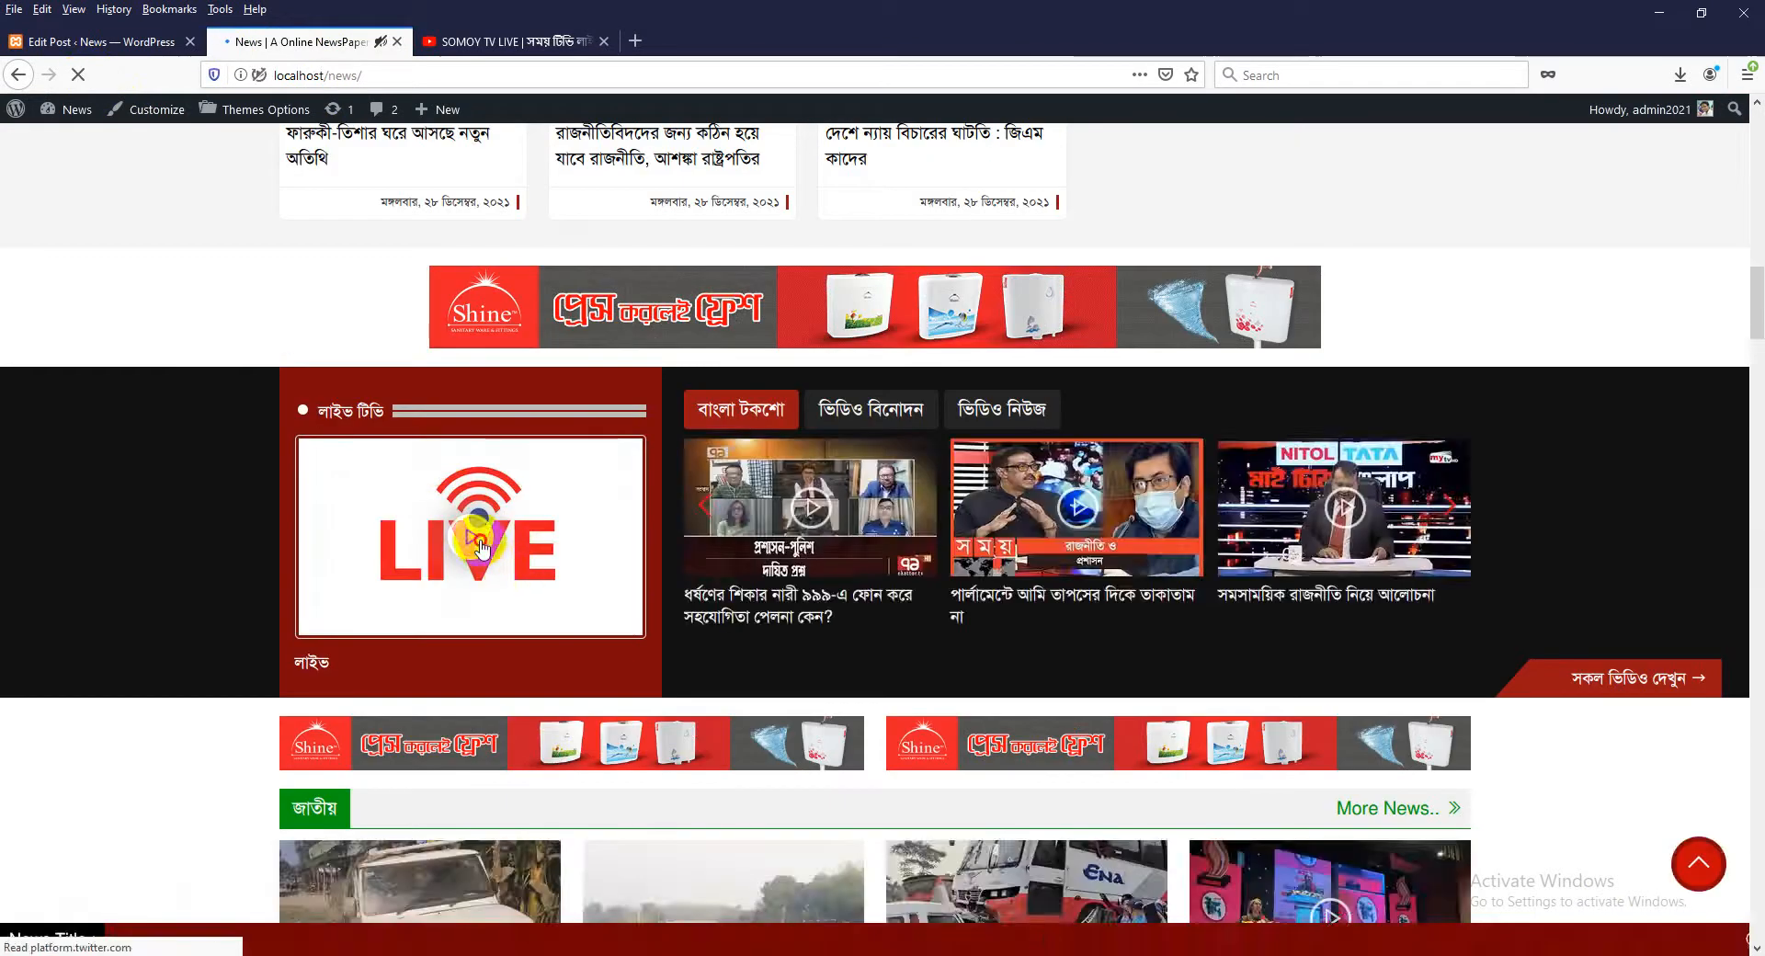
click(480, 539)
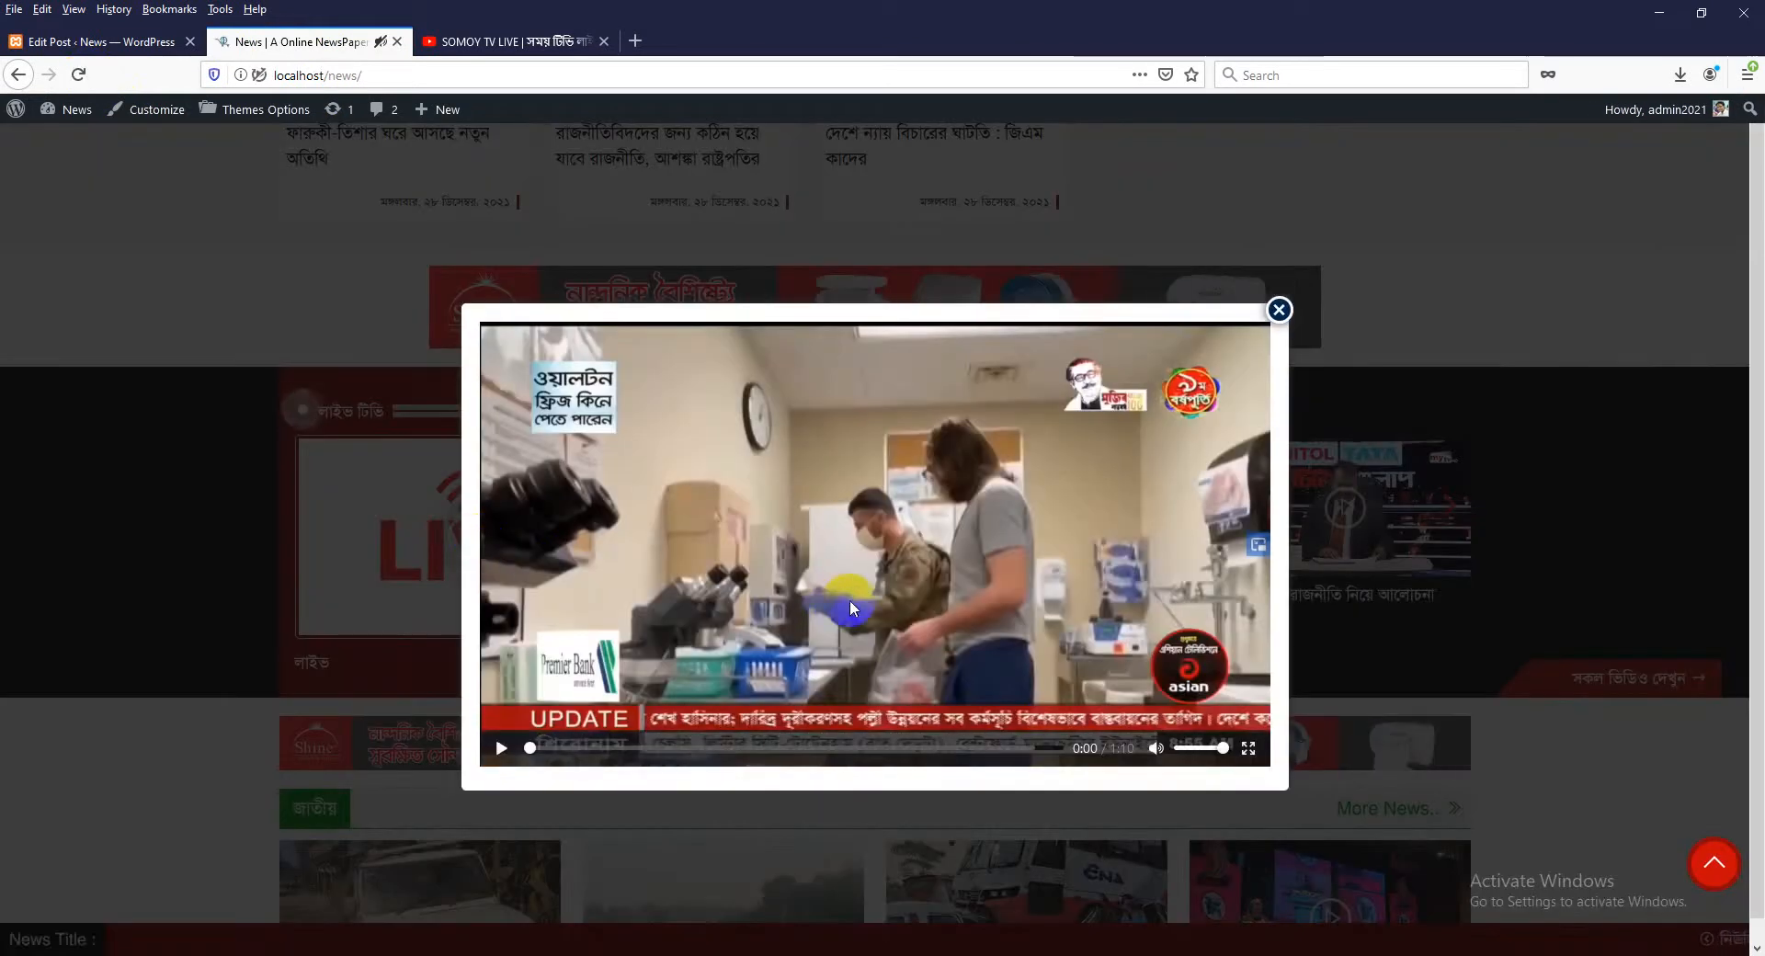
click(499, 748)
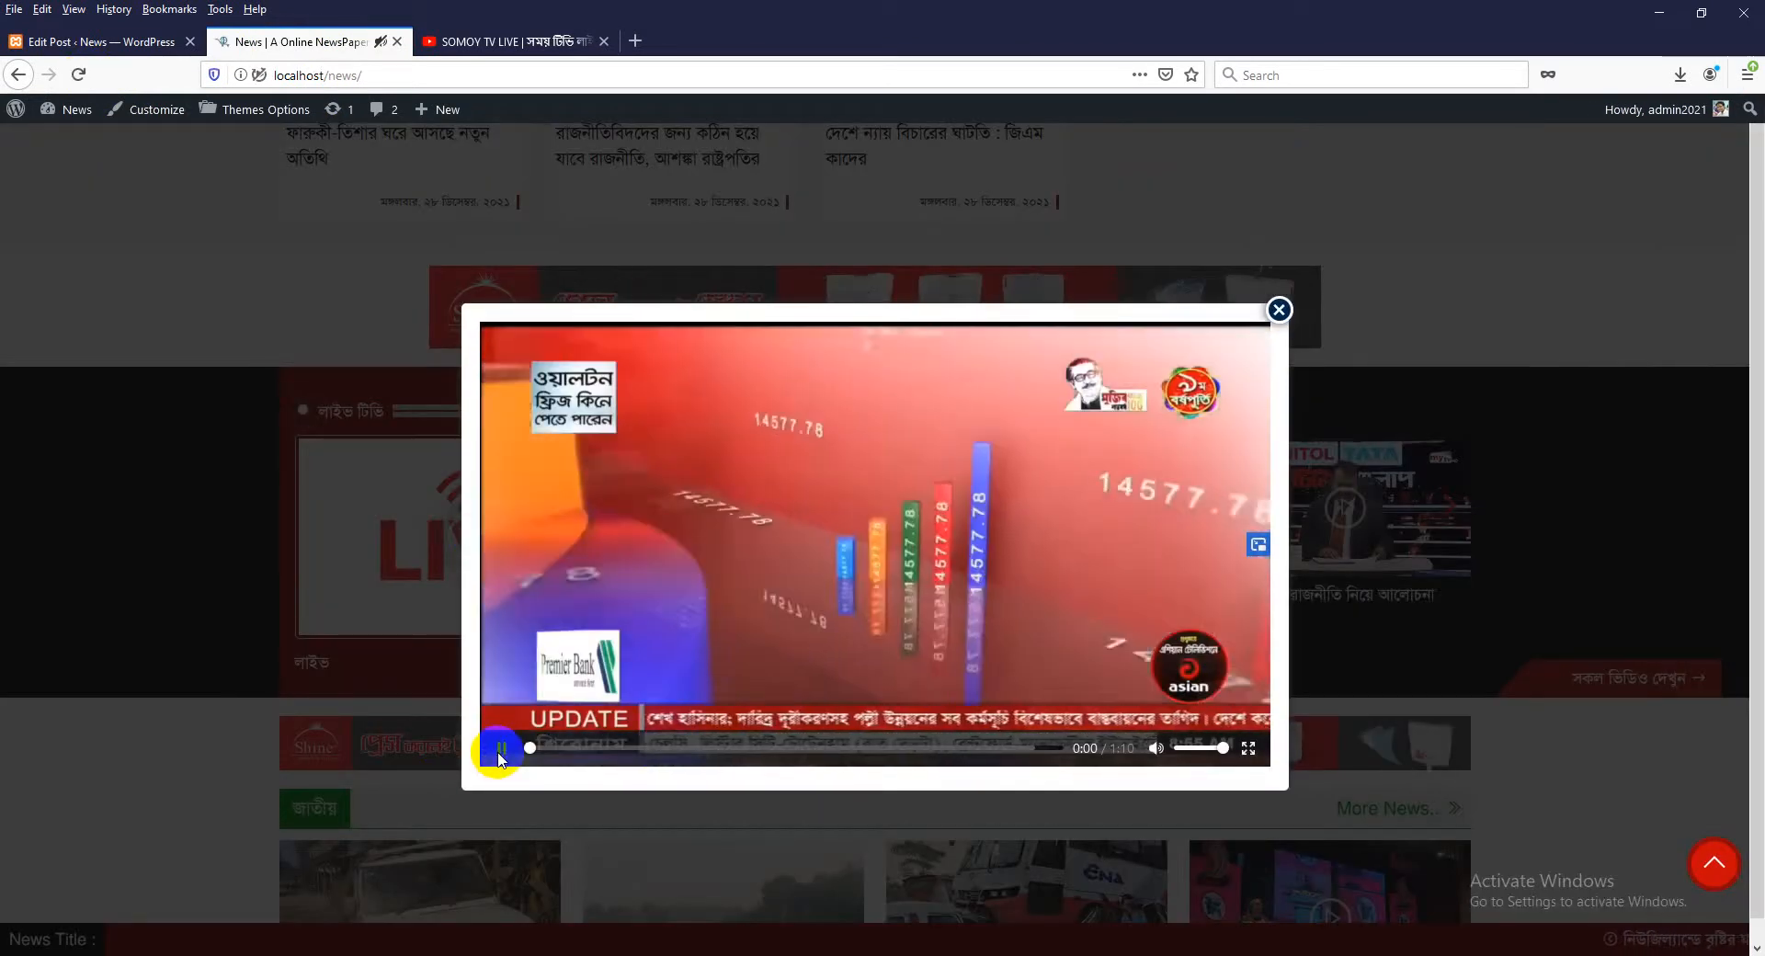
click(646, 749)
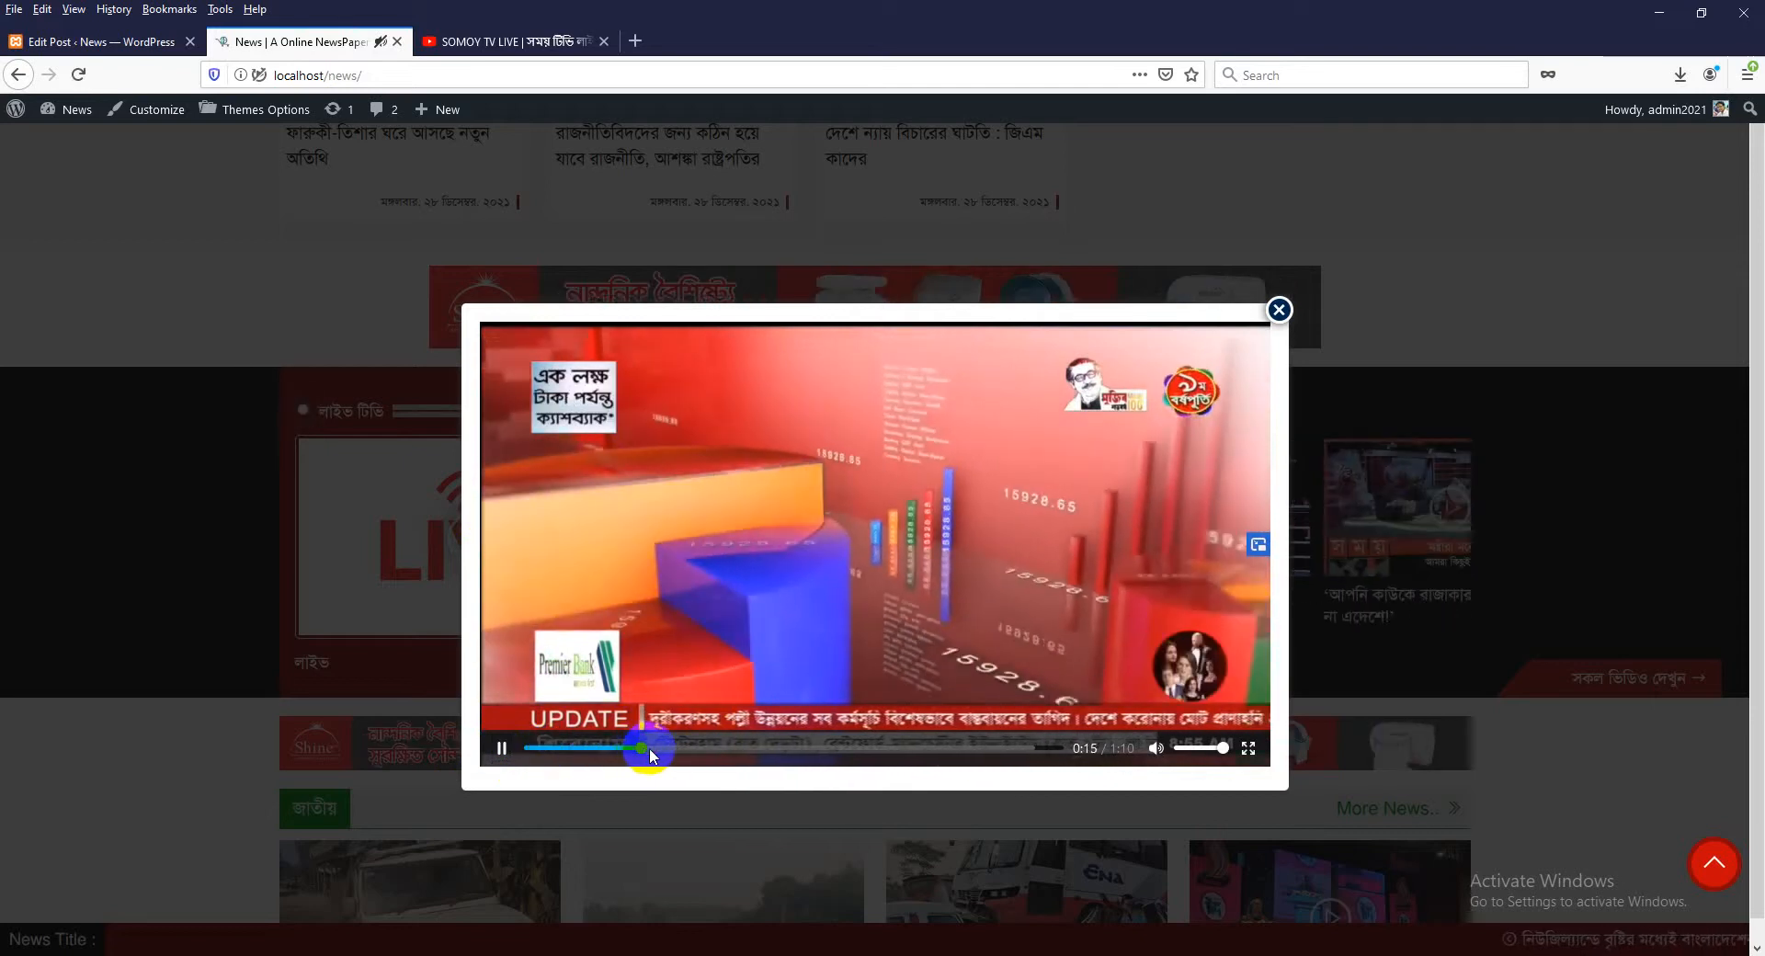
drag(646, 750, 723, 752)
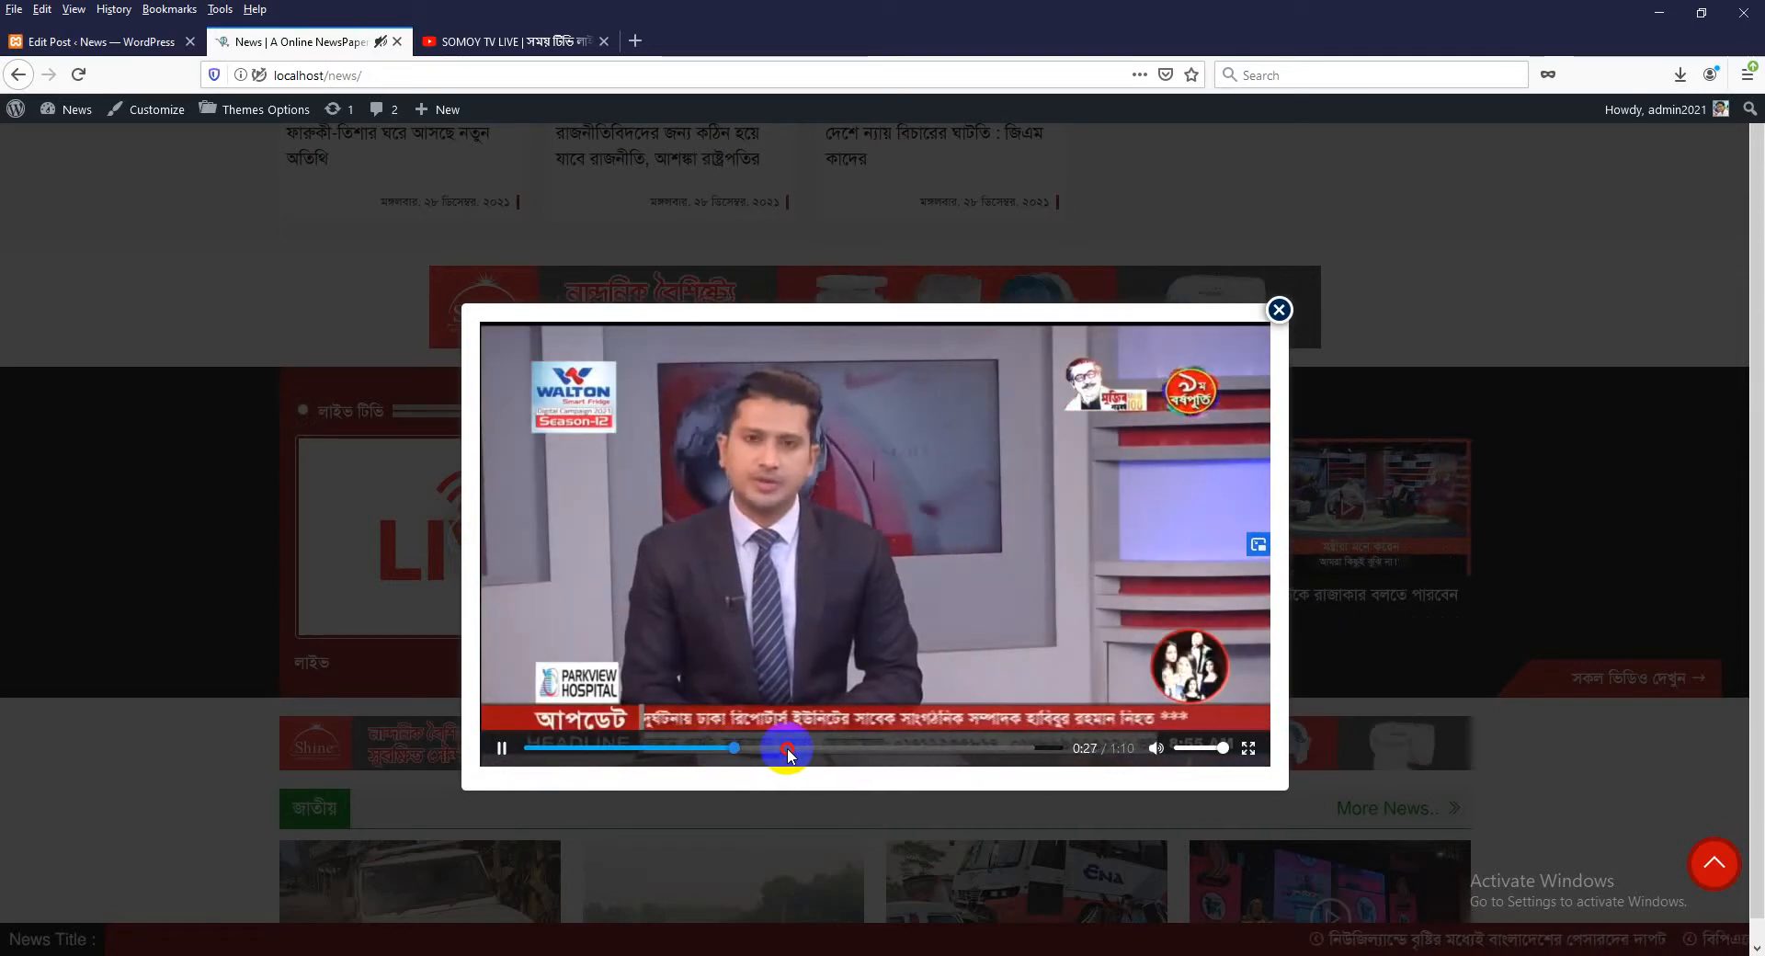
drag(788, 749, 852, 748)
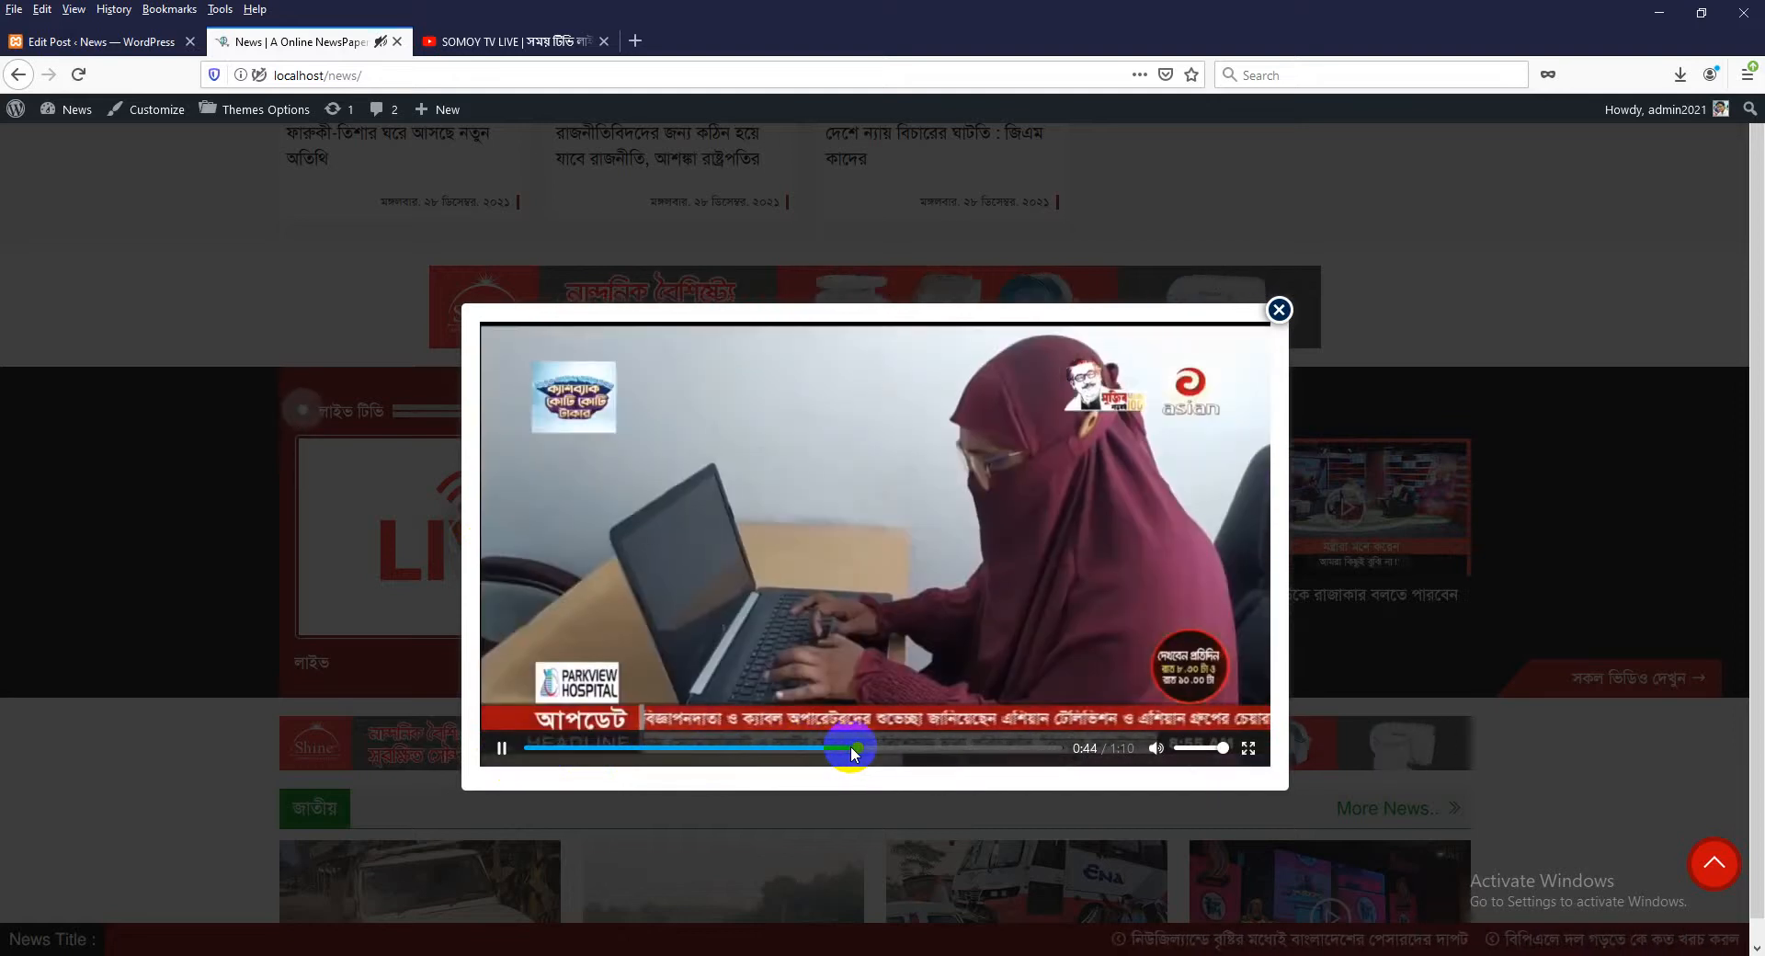
- Skip further forward through the playing live video, to 0:47 and beyond, and close the video popup
click(880, 748)
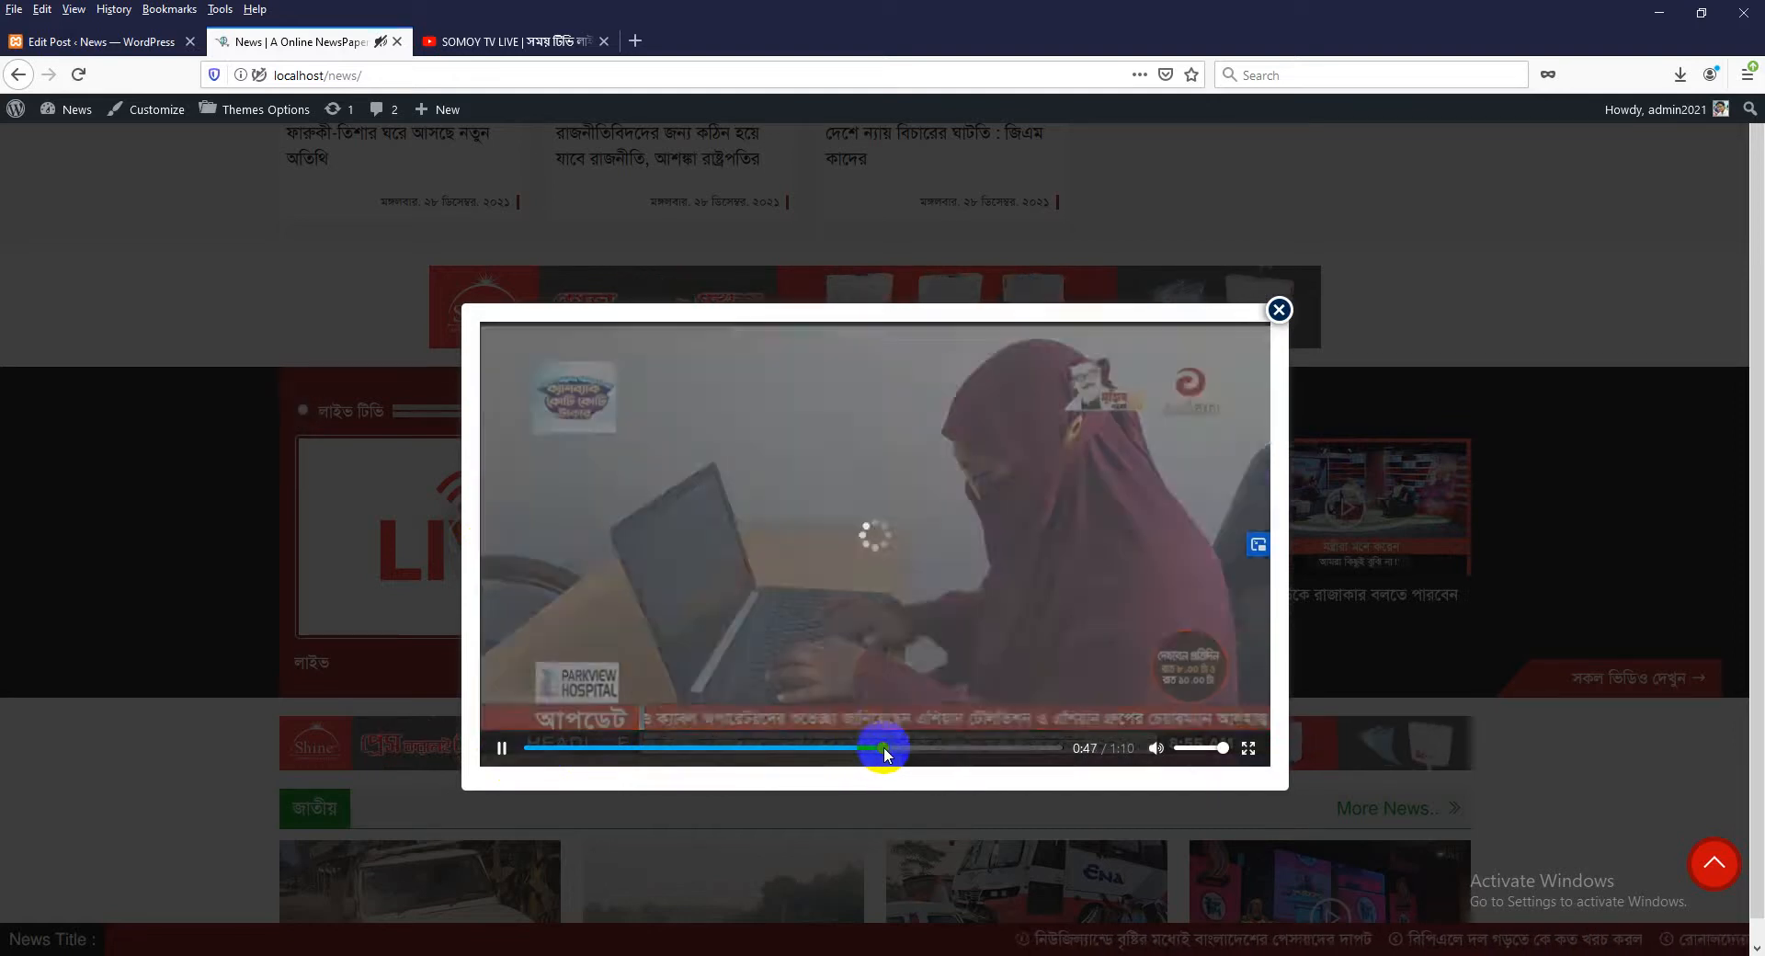
click(913, 747)
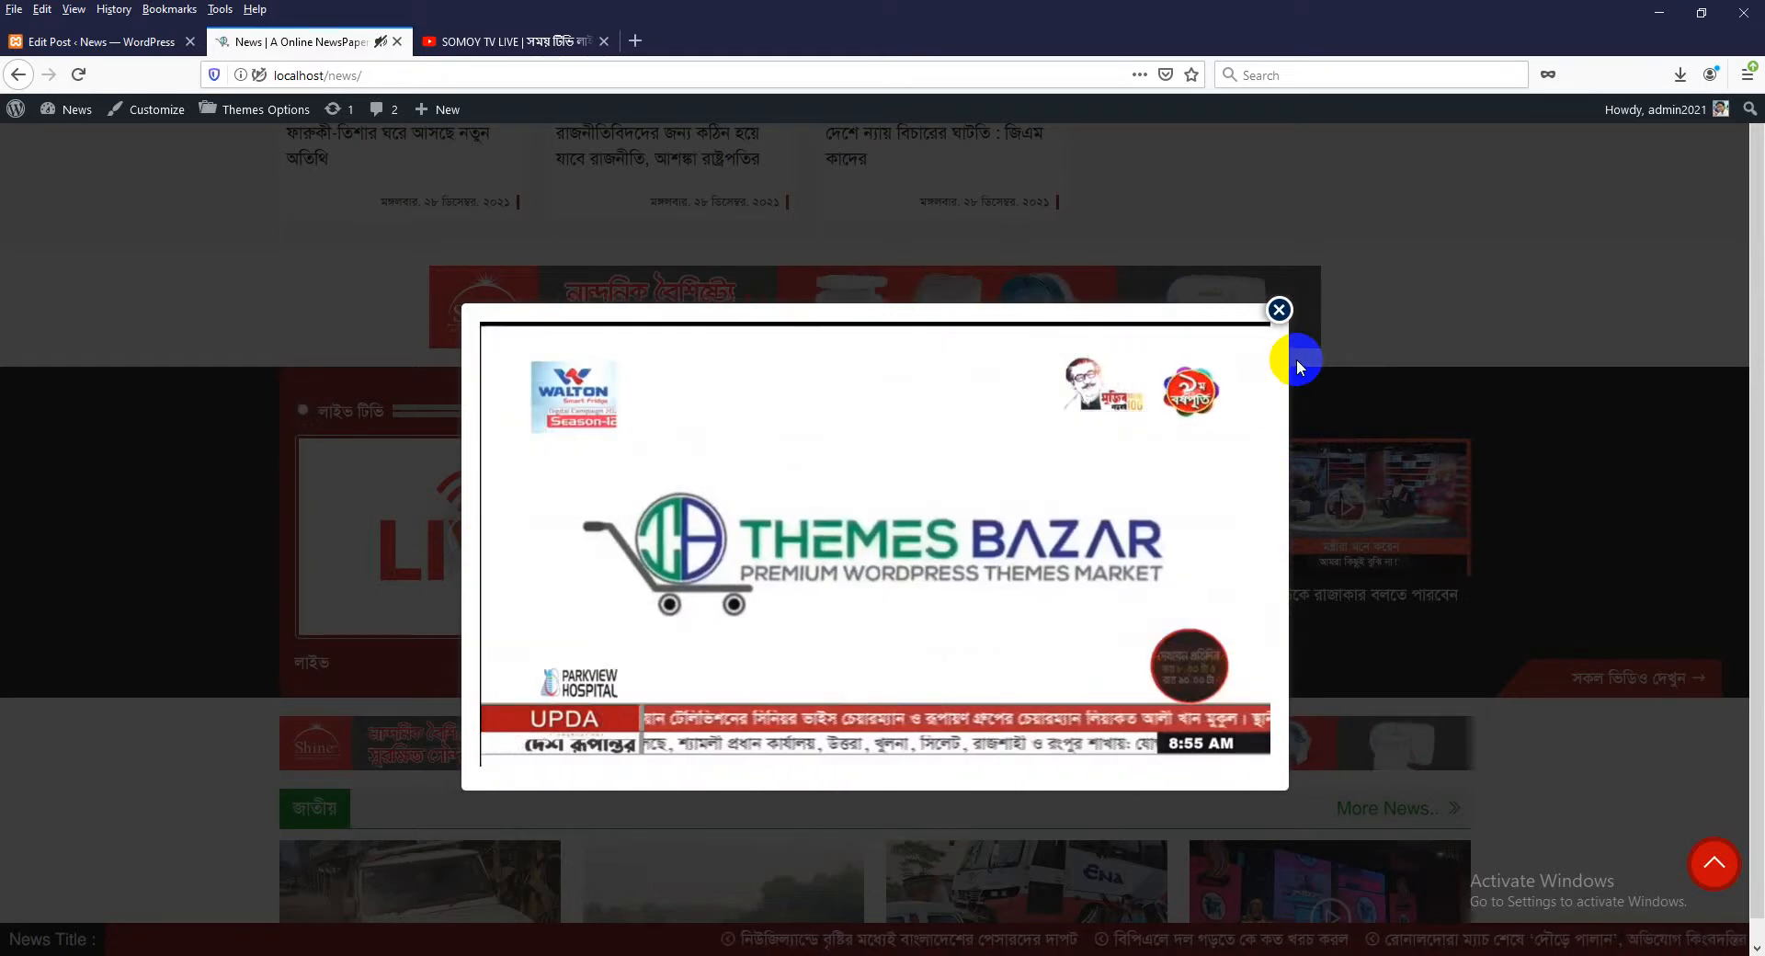
click(1278, 311)
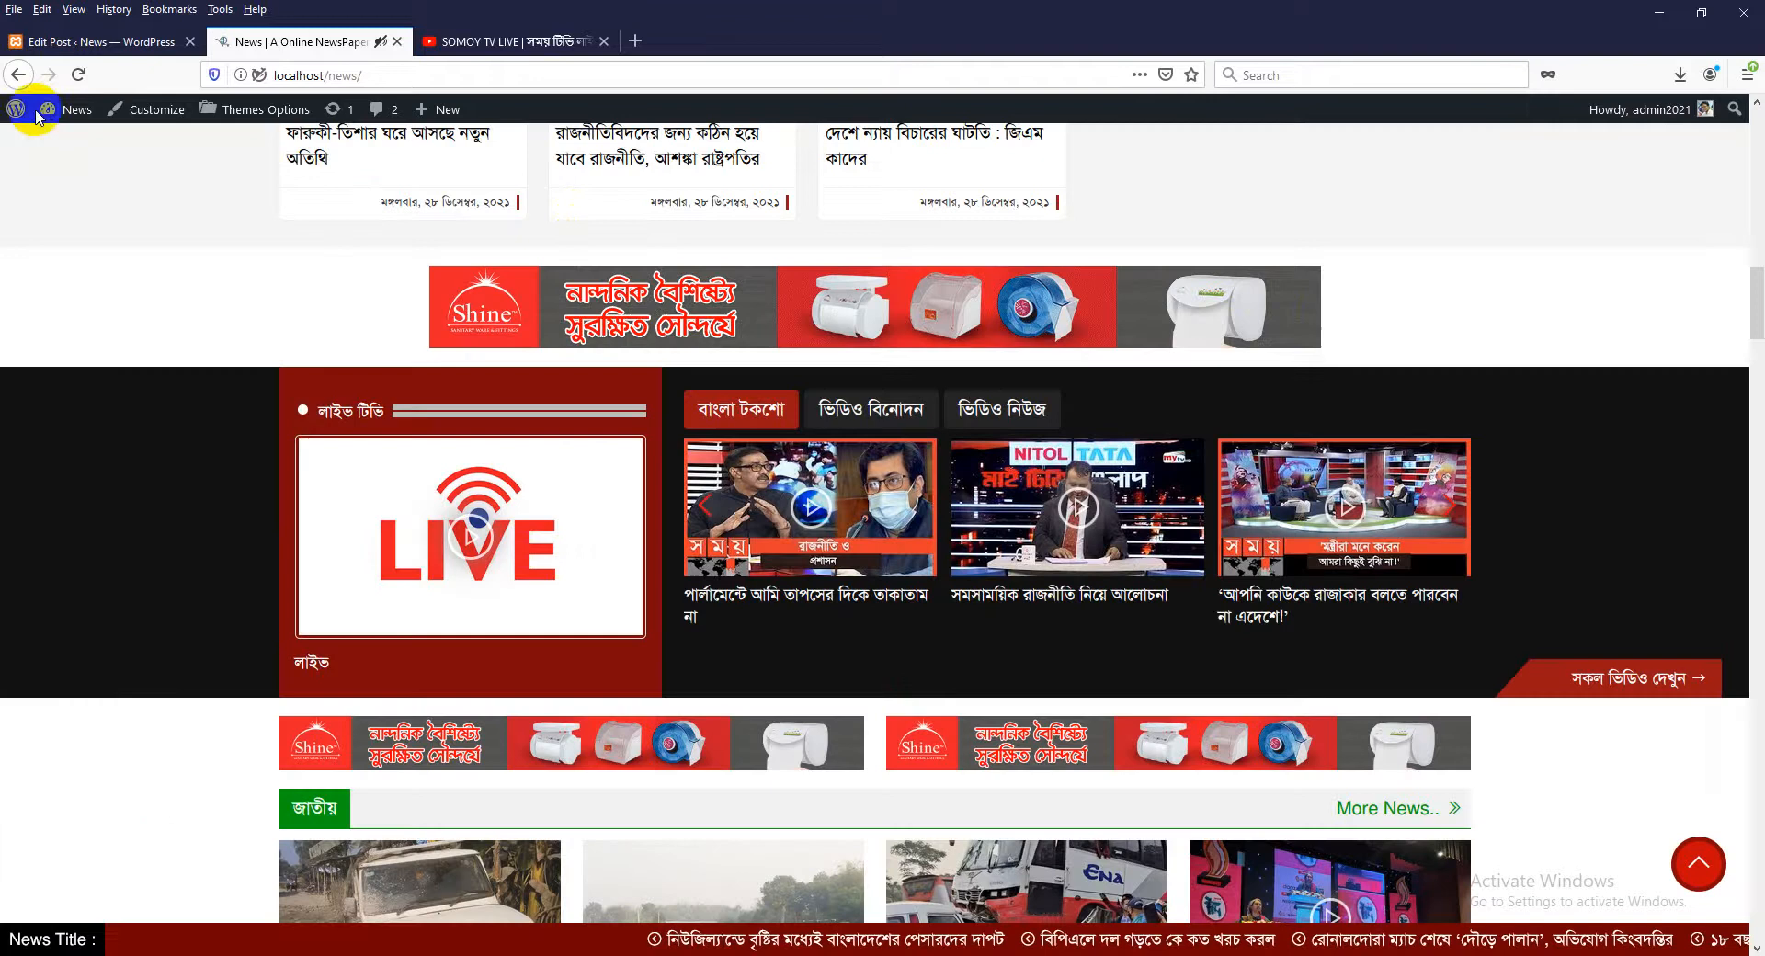
- Return to editing the লাইভ post, select Live From Iframe as its live option, and place the cursor in the iframe code field
click(60, 42)
scroll(743, 636, down, 3)
scroll(934, 430, up, 3)
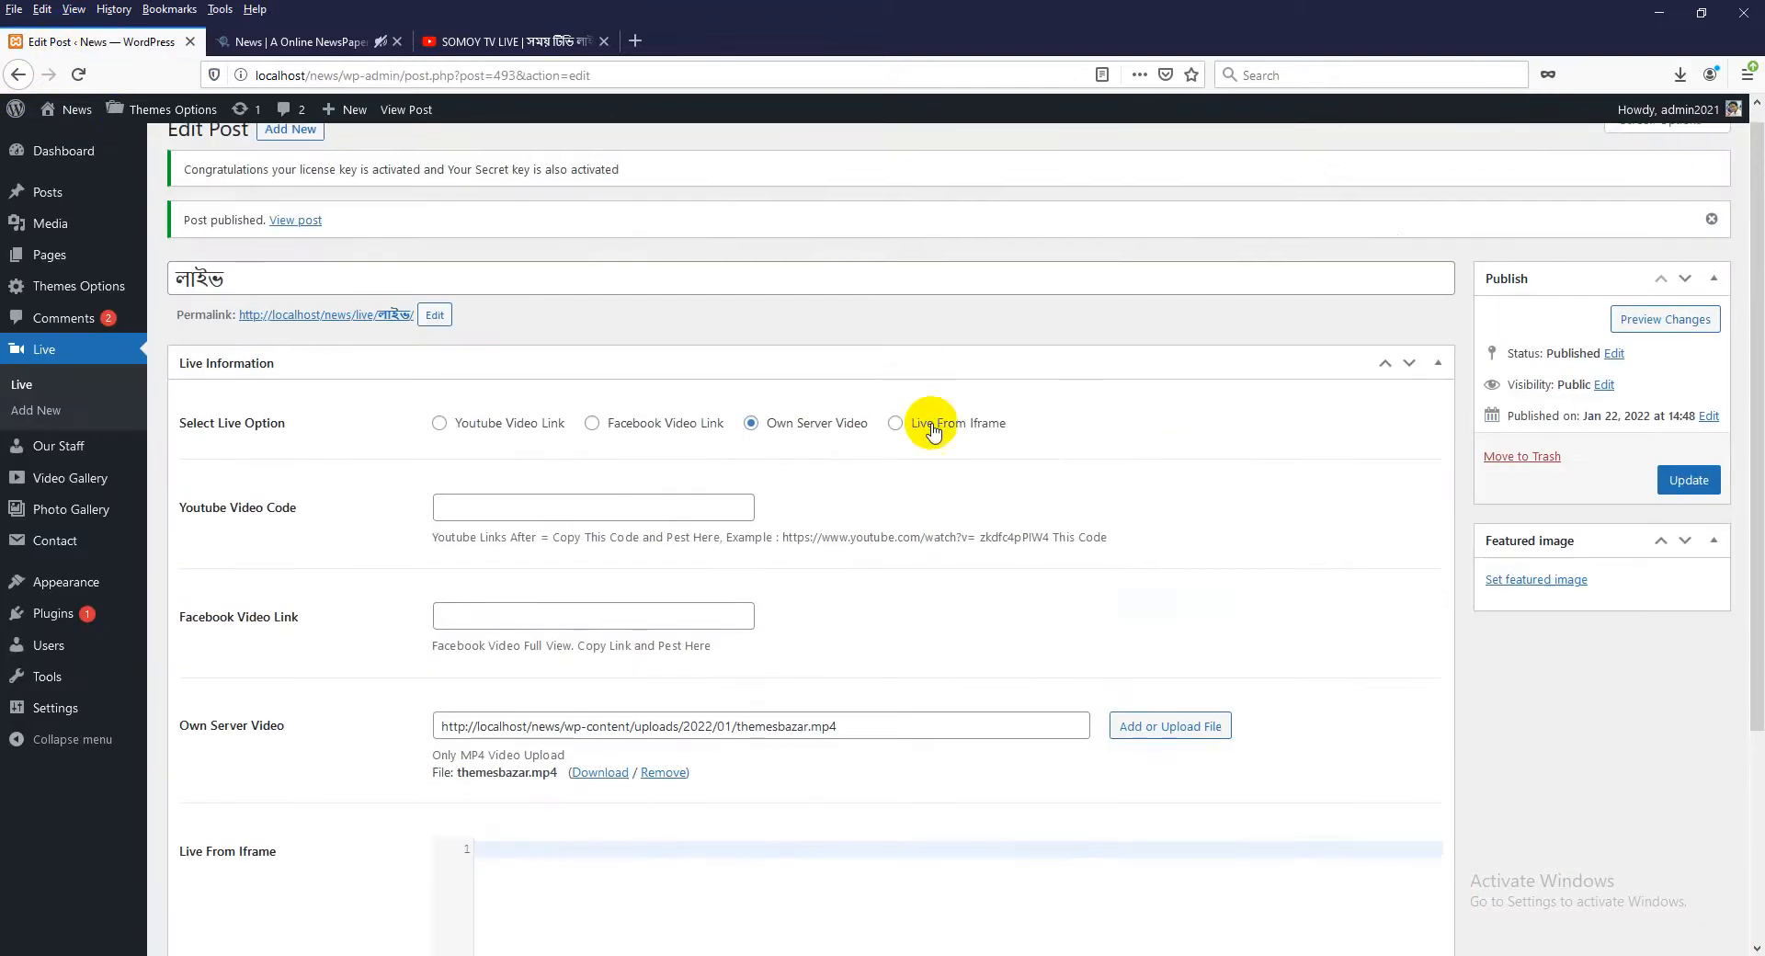
click(938, 429)
scroll(678, 721, down, 3)
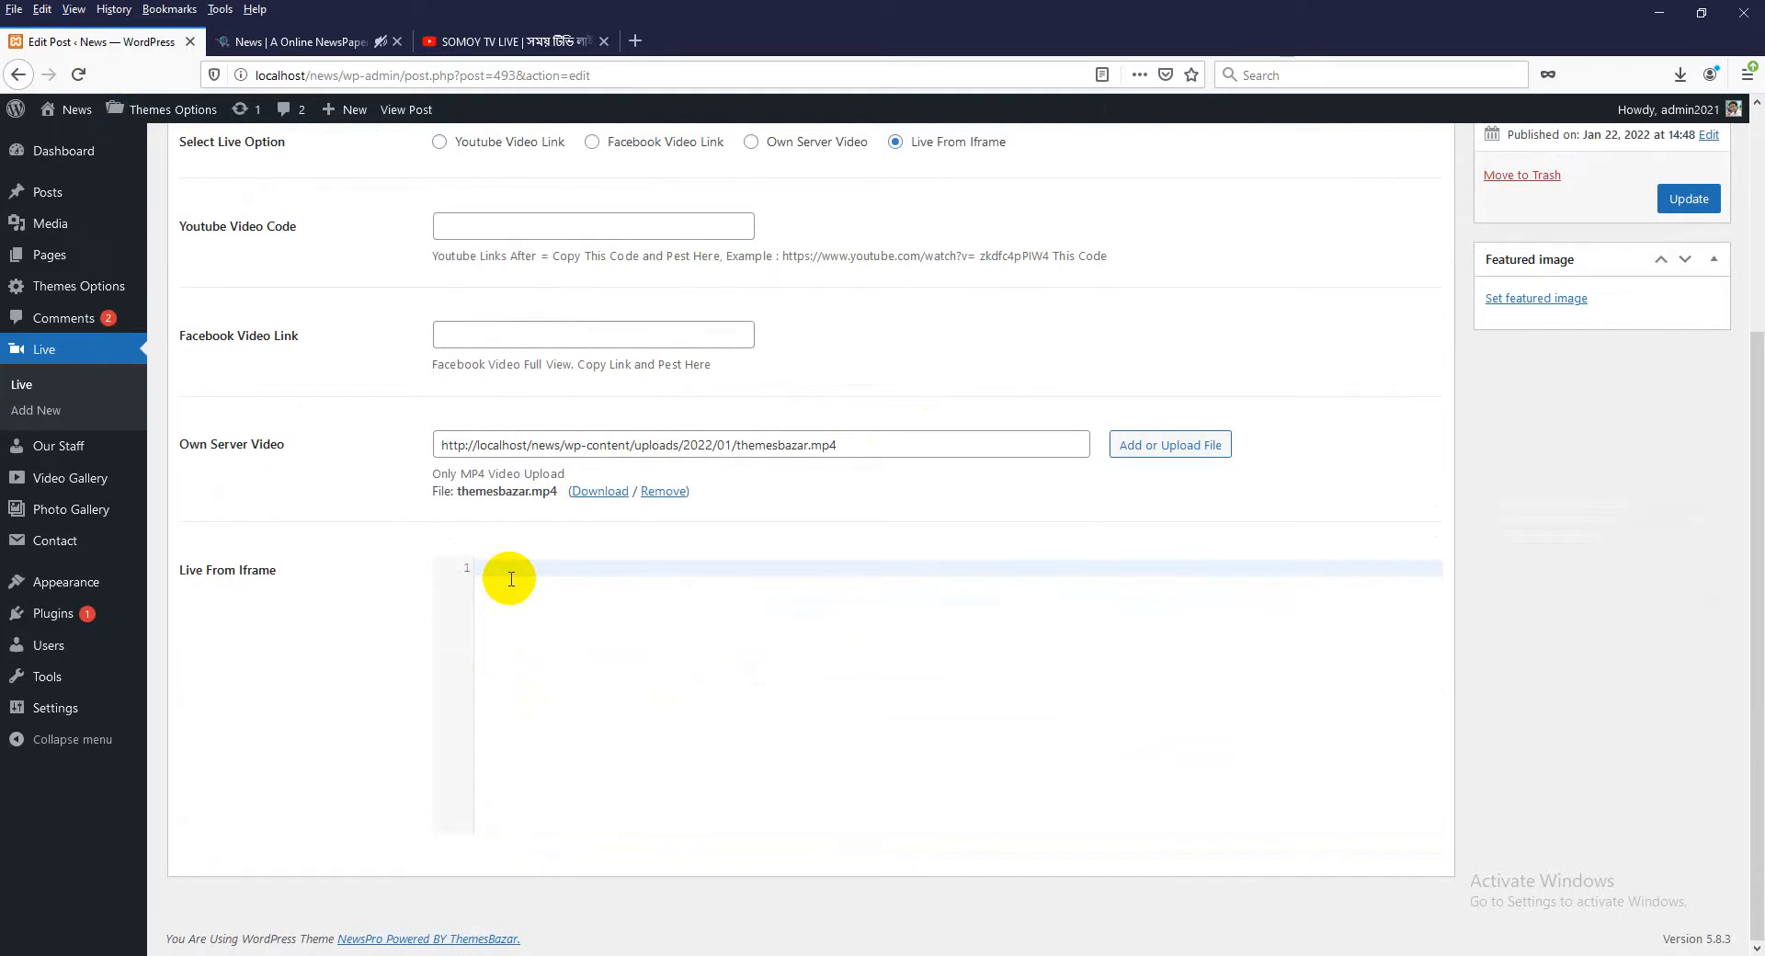
click(507, 575)
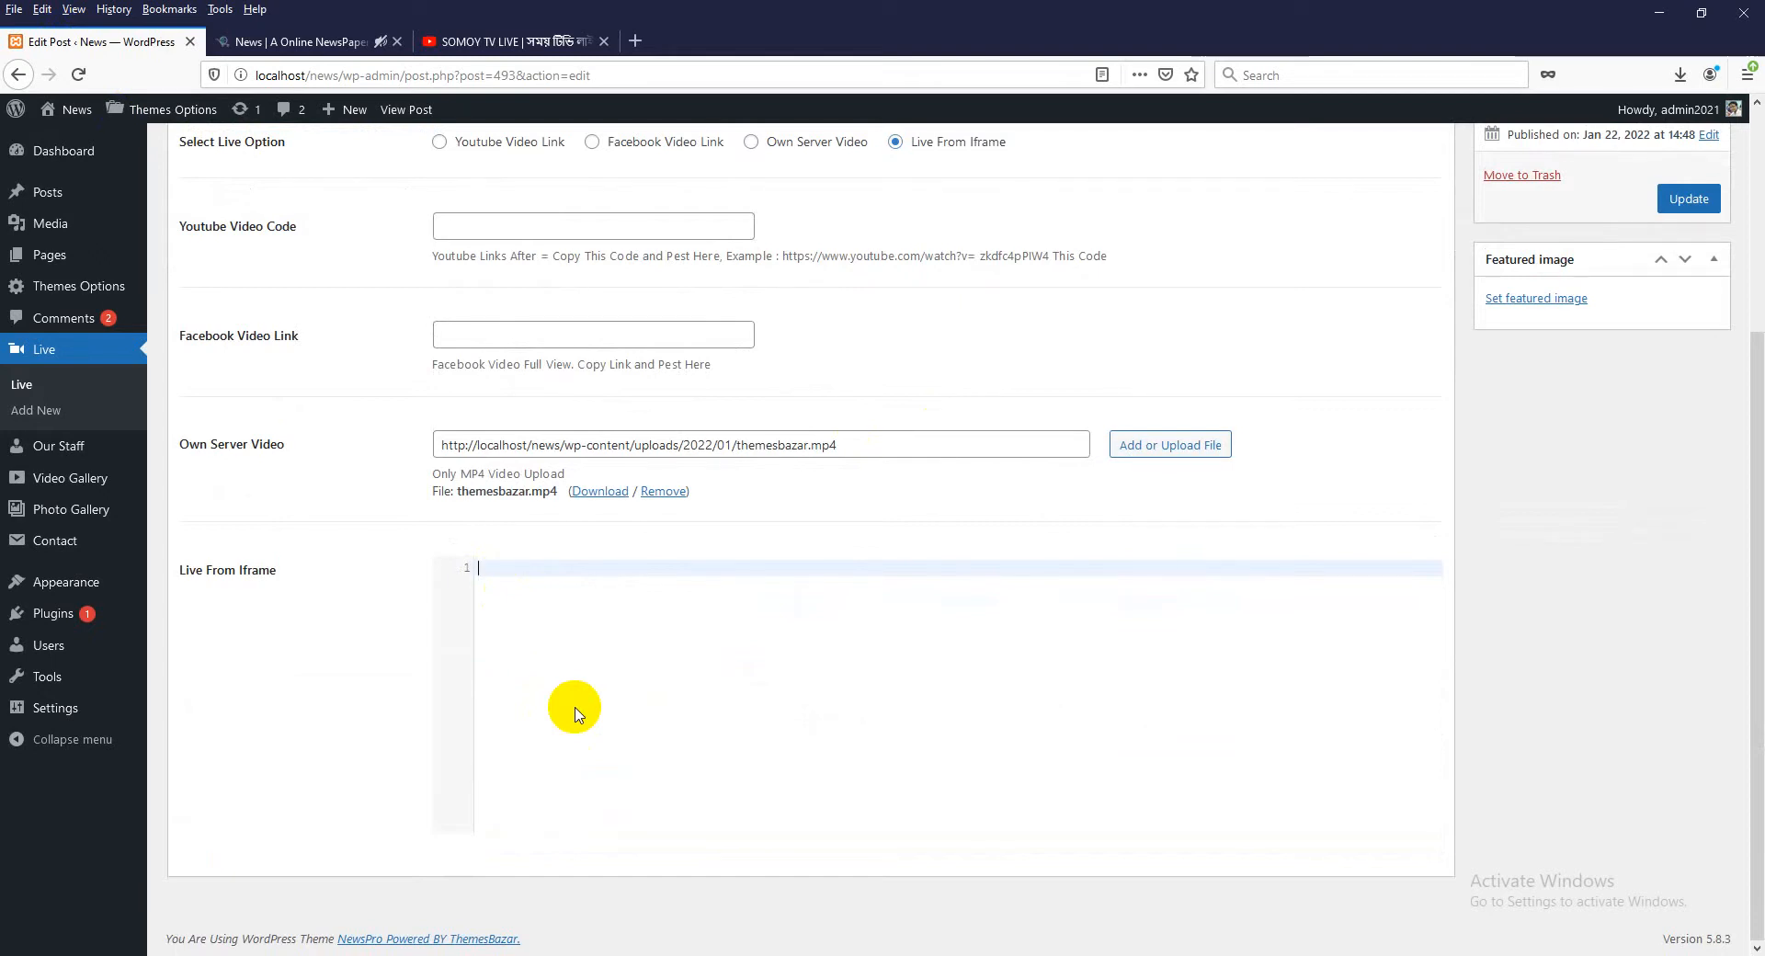
scroll(575, 716, up, 5)
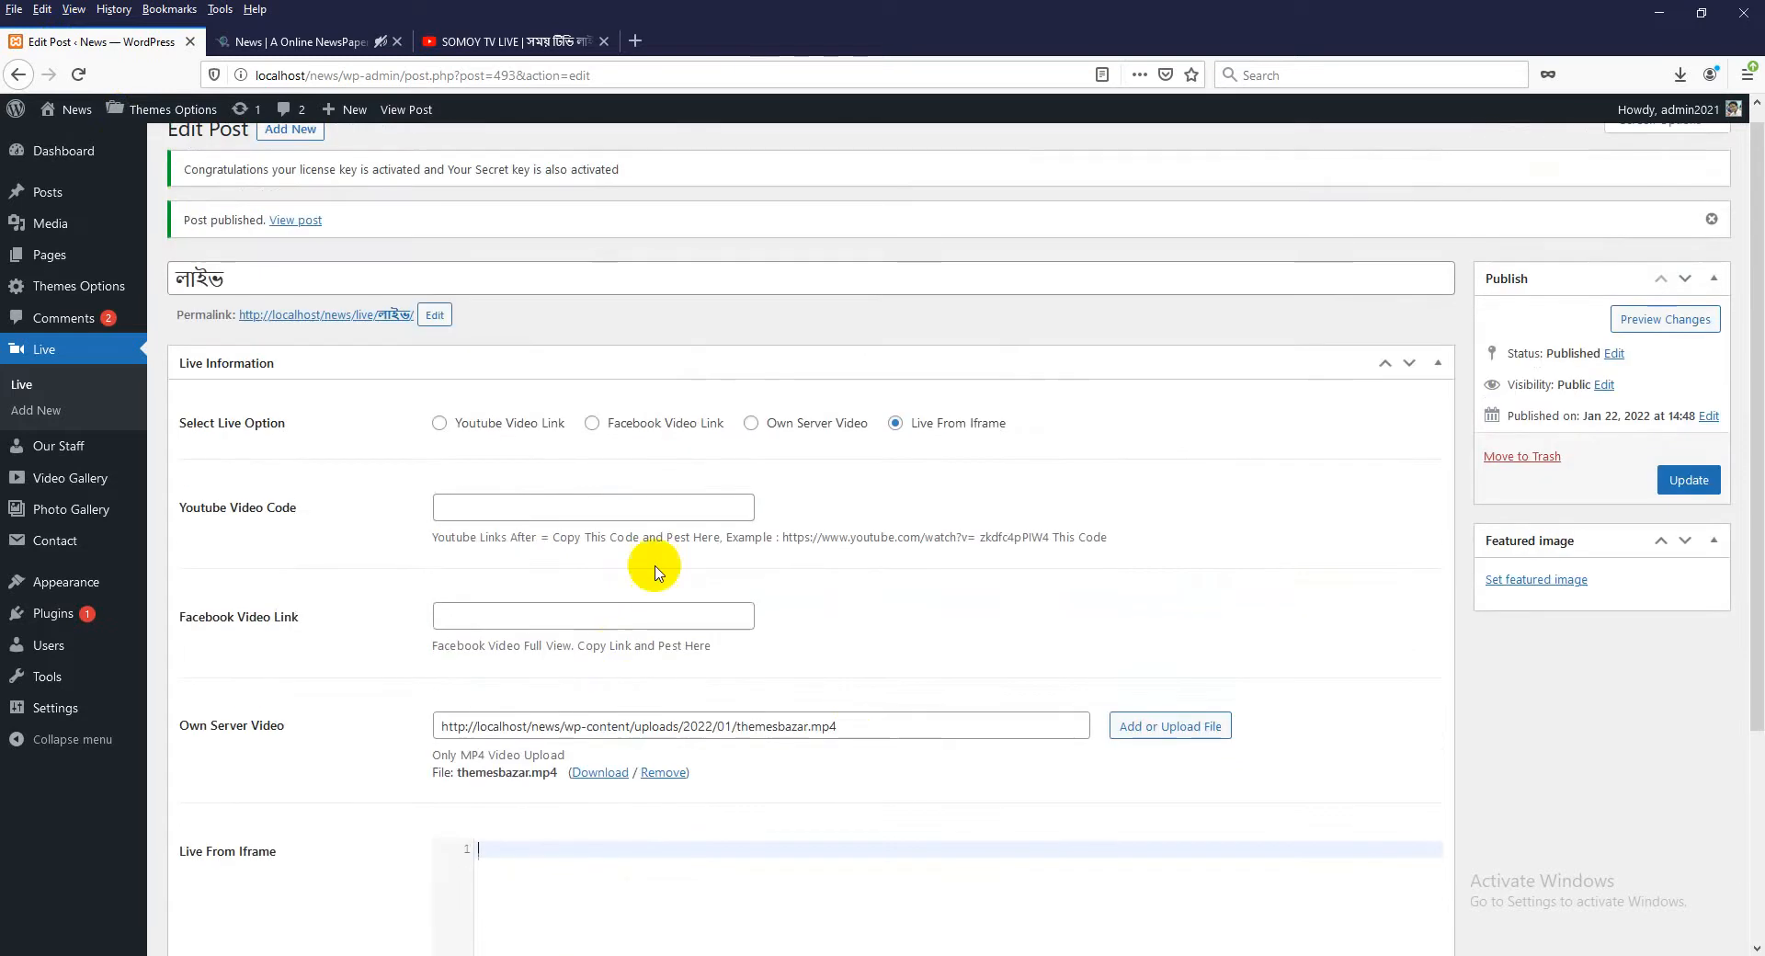